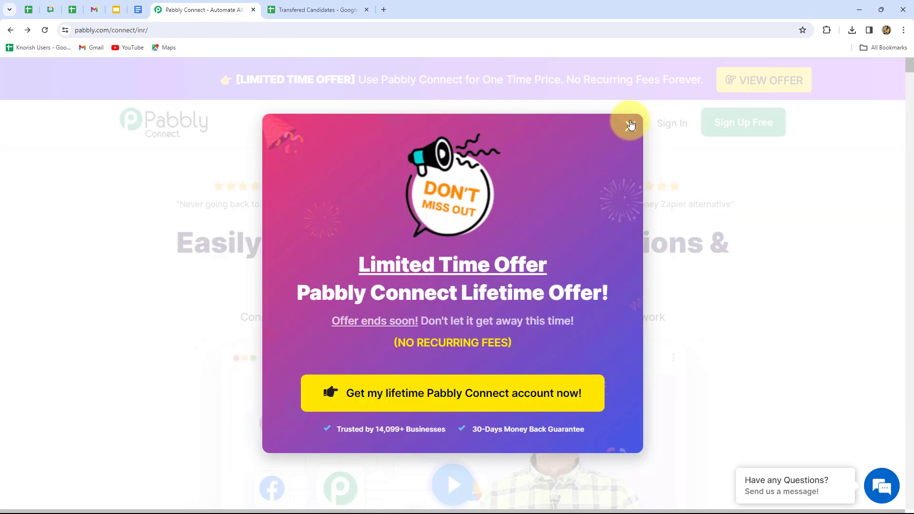
Step: Look over the Pabbly Connect homepage and letter template, then settle on the Transfered Candidates spreadsheet
left_click(628, 124)
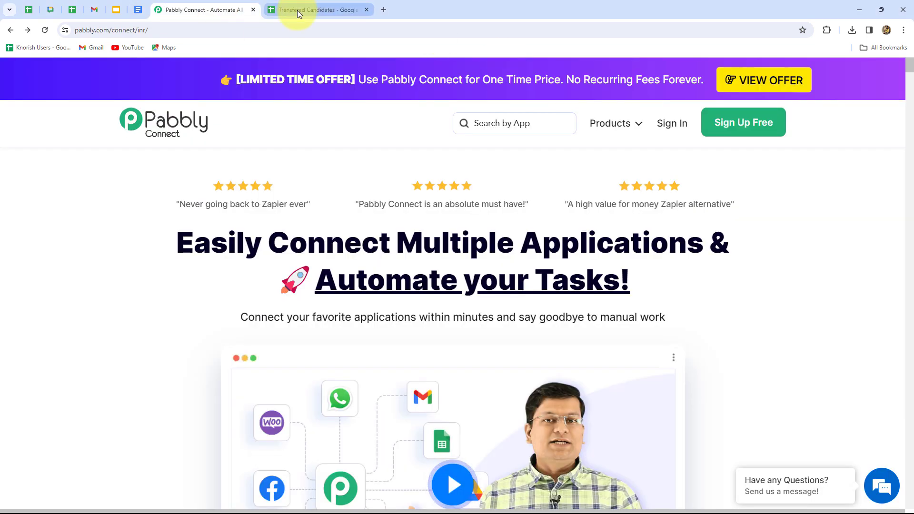
left_click(297, 10)
left_click(138, 12)
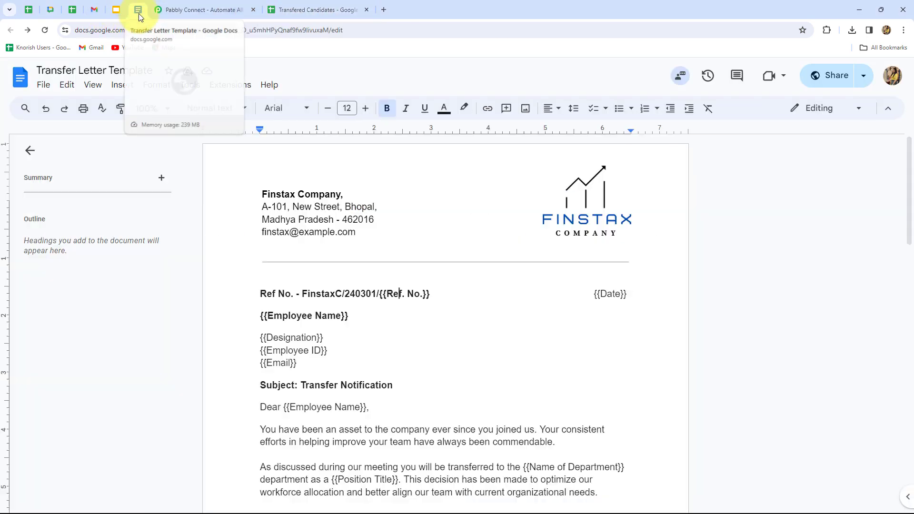
left_click(93, 10)
left_click(320, 8)
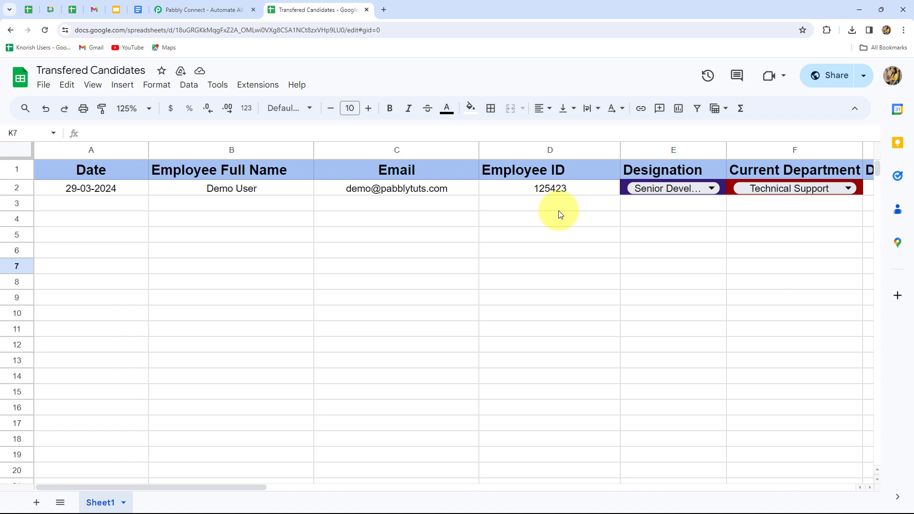
Step: View the Transfer Letter Template document, then move on to the Pabbly Connect homepage
left_click(138, 9)
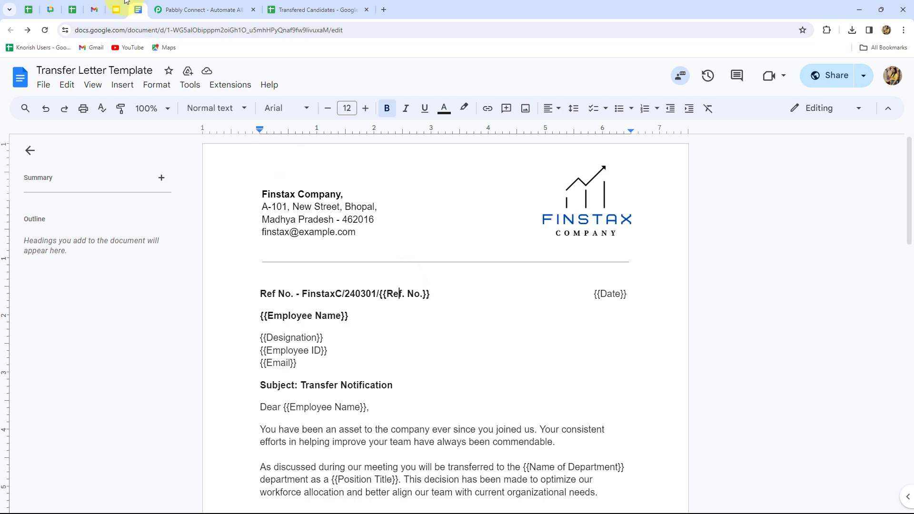
left_click(188, 9)
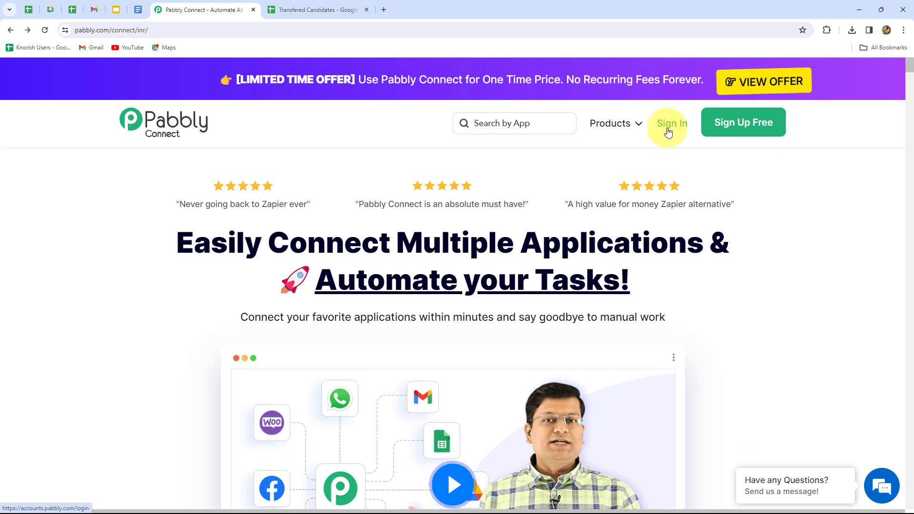
Step: Sign in to the Pabbly account from the homepage
left_click_drag(193, 241, 673, 276)
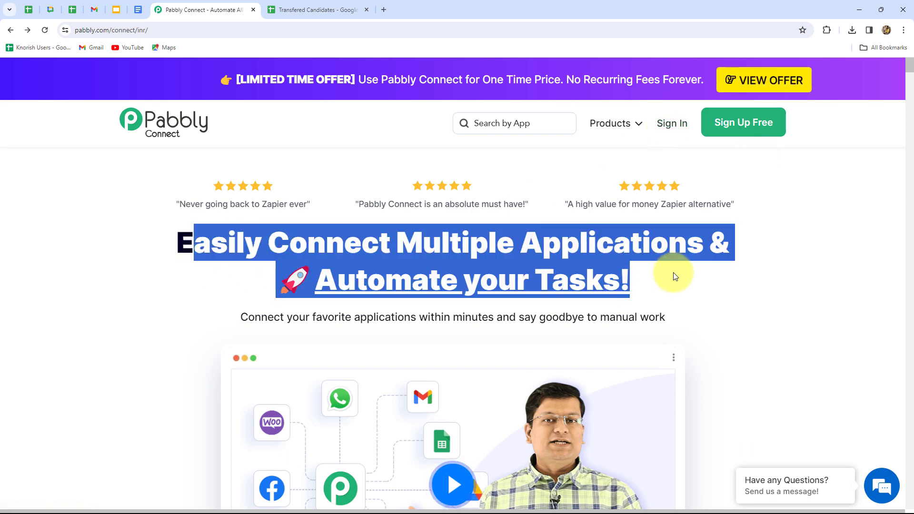
left_click(686, 285)
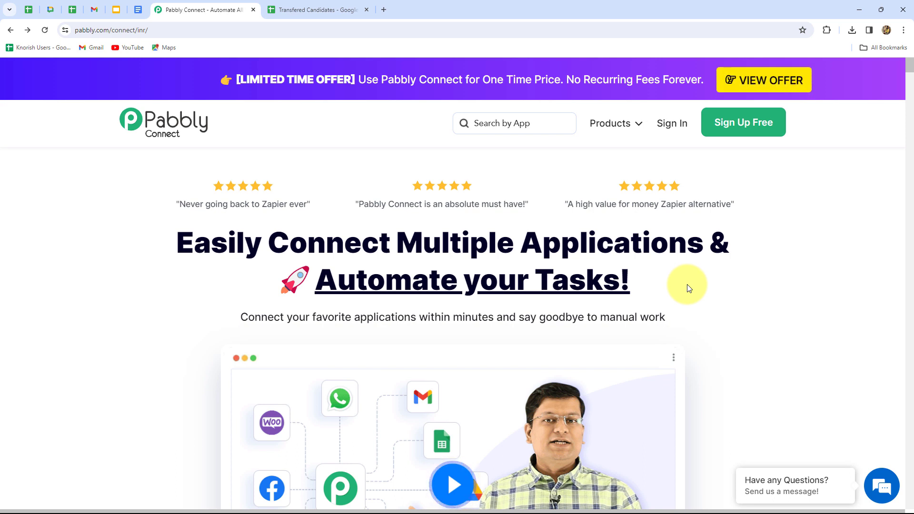
left_click(670, 127)
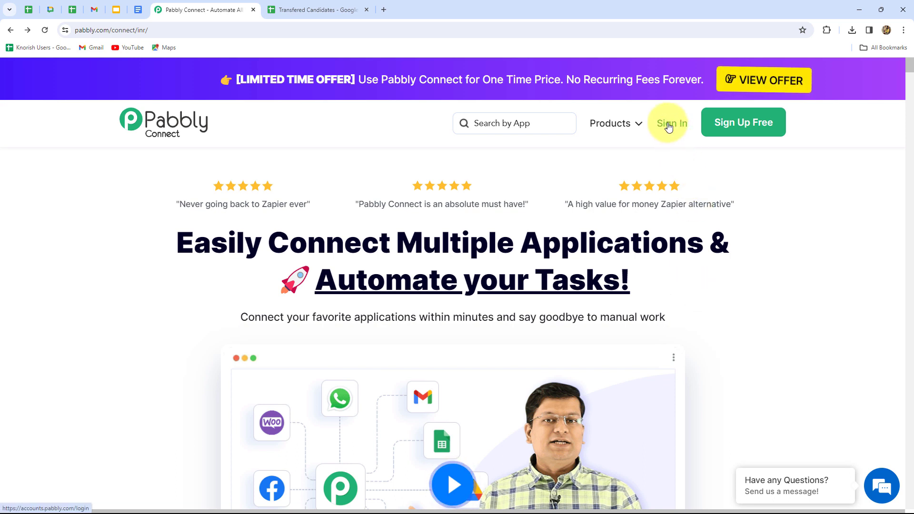
scroll(353, 457, "down", 4)
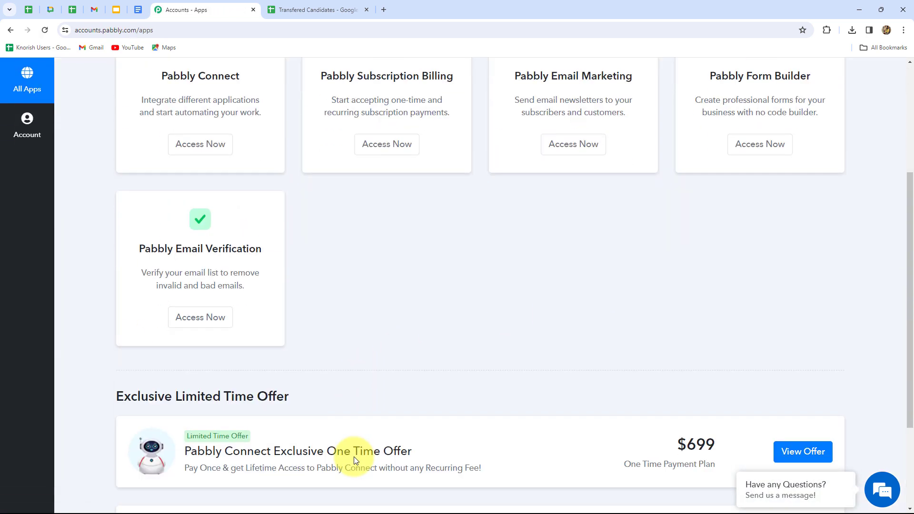
scroll(354, 457, "up", 1)
scroll(355, 457, "up", 1)
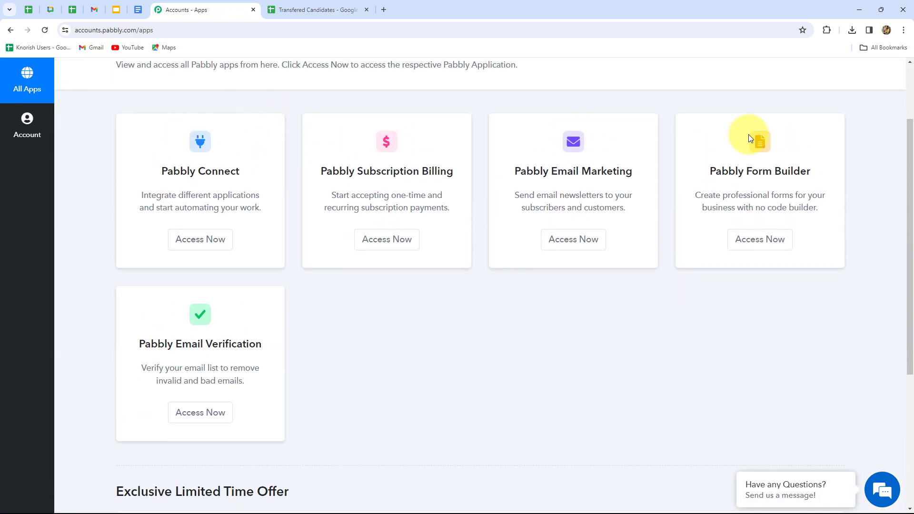
Step: Access the Pabbly Connect app and look over its dashboard showing 129850 tasks remaining
left_click_drag(149, 173, 262, 171)
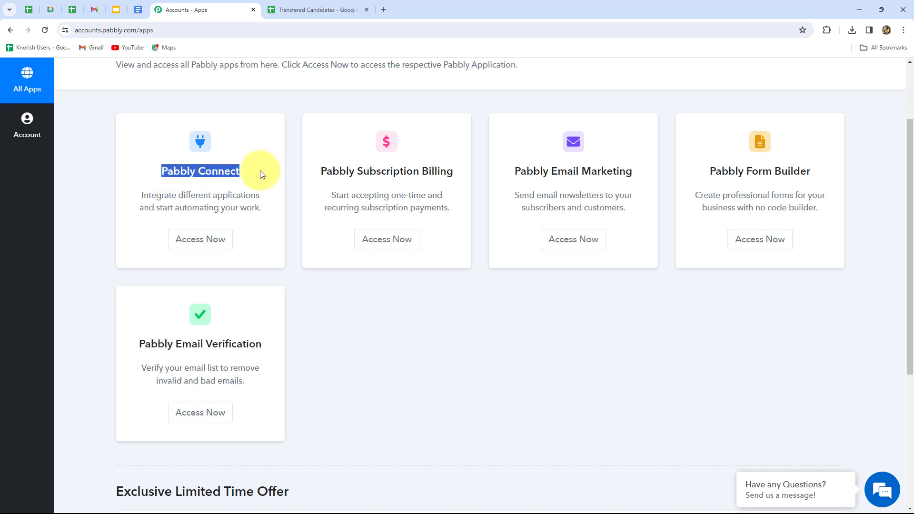
left_click(221, 241)
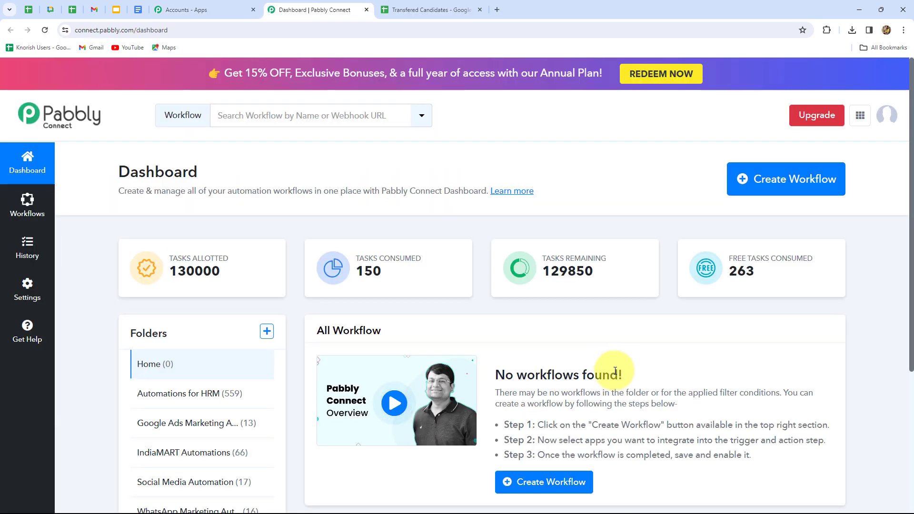
scroll(613, 367, "down", 2)
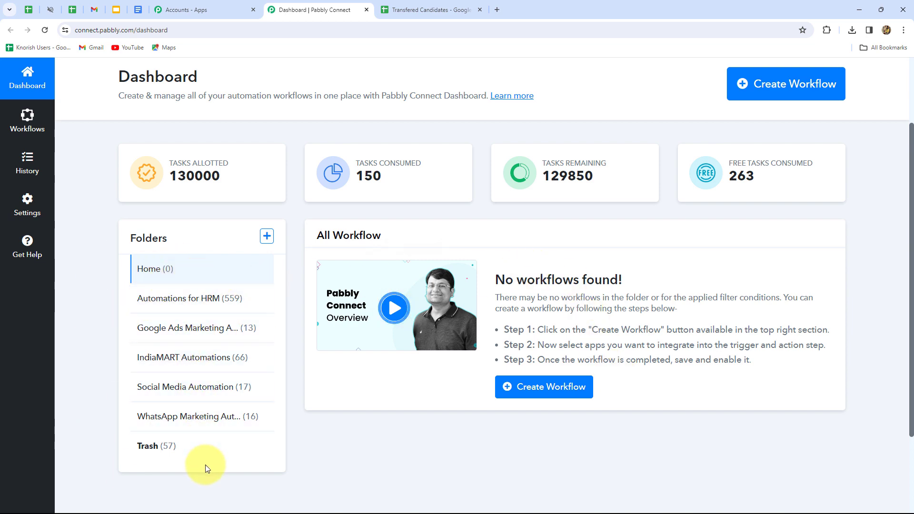
scroll(392, 493, "up", 2)
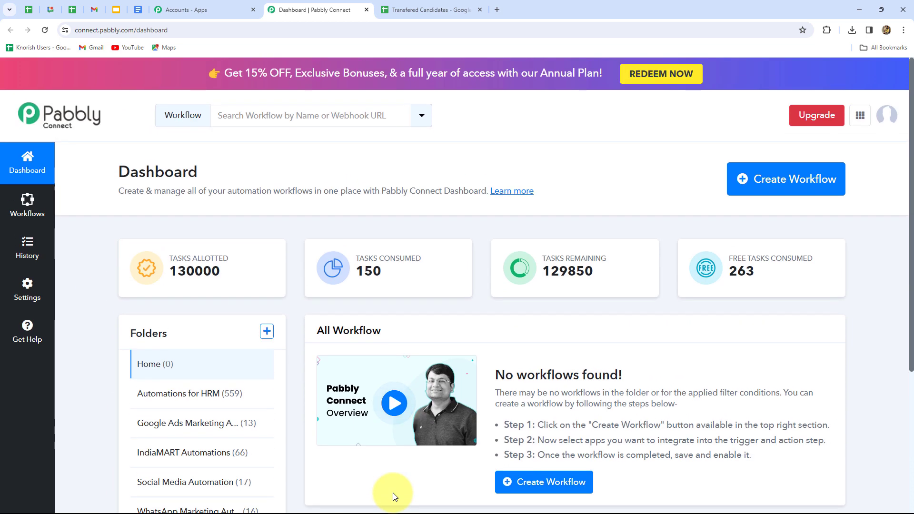
scroll(392, 492, "down", 1)
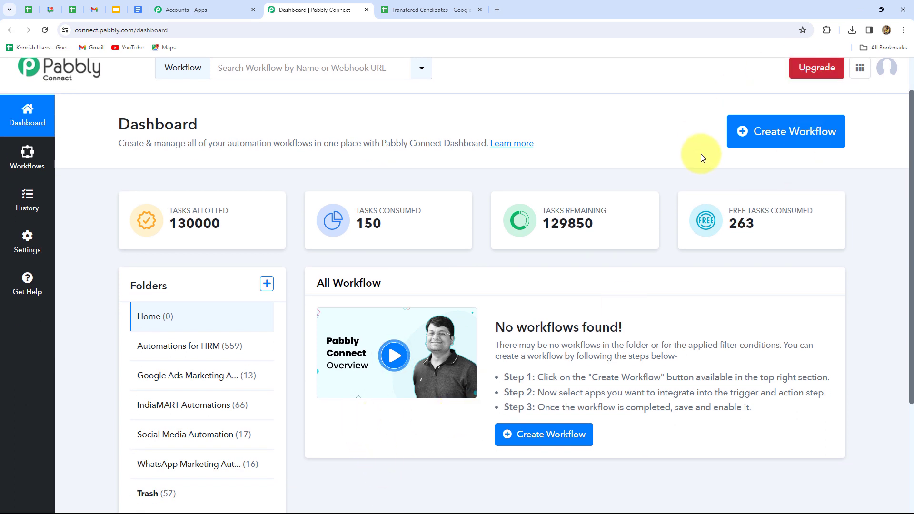
Step: Create workflow 'Automate Transfer Letters with Google Sheets, Google Docs & Gmail' in folder Automations for HRM
left_click(794, 144)
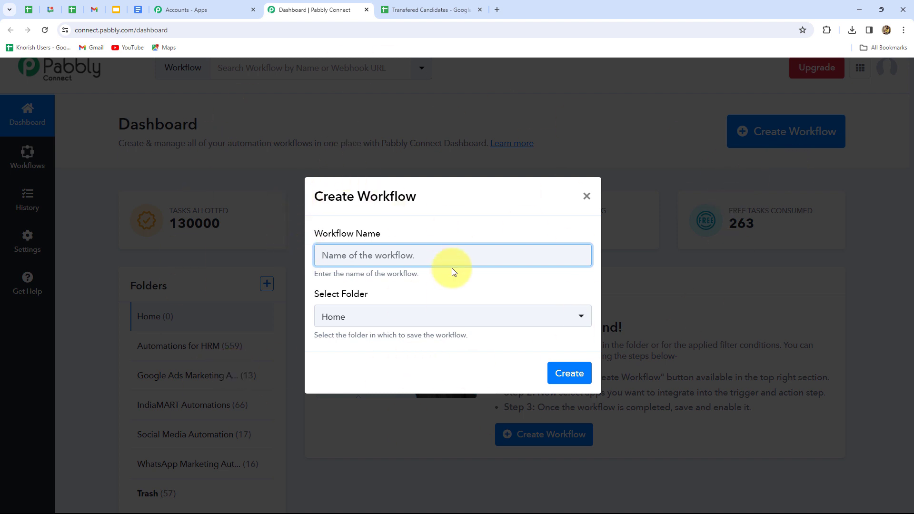
type("Automate Transfer Letters with Google Sheets, Google Docs & Gmail")
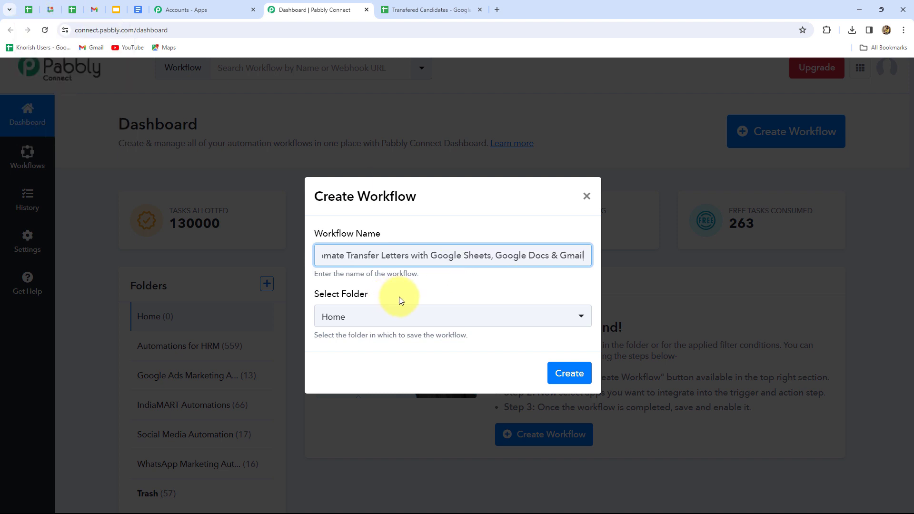
left_click(409, 322)
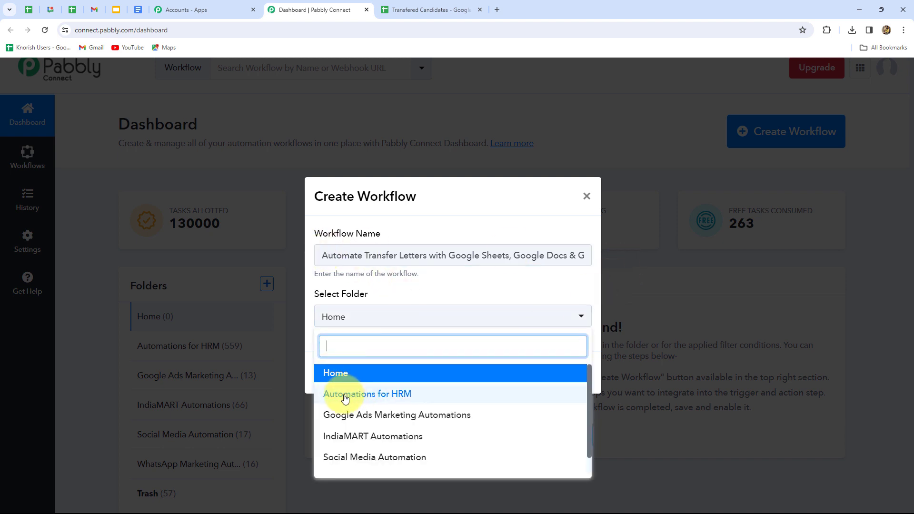
left_click(395, 403)
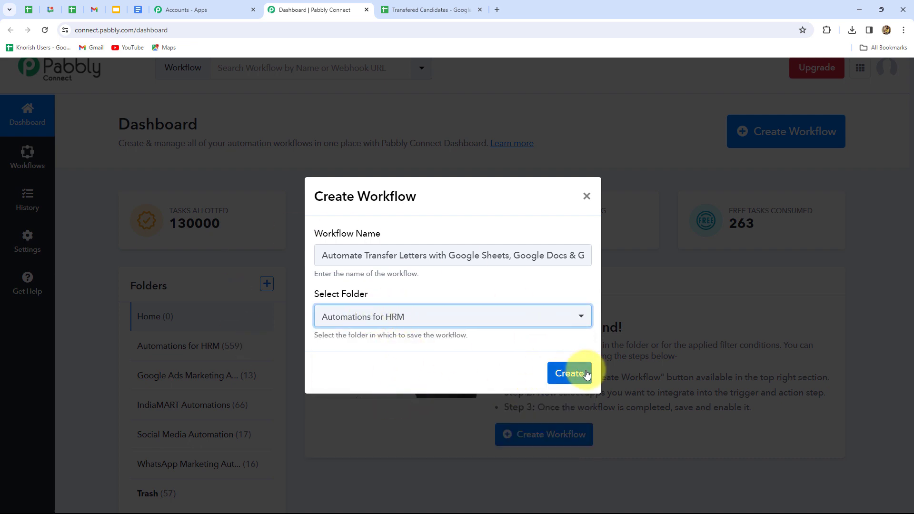
left_click(586, 374)
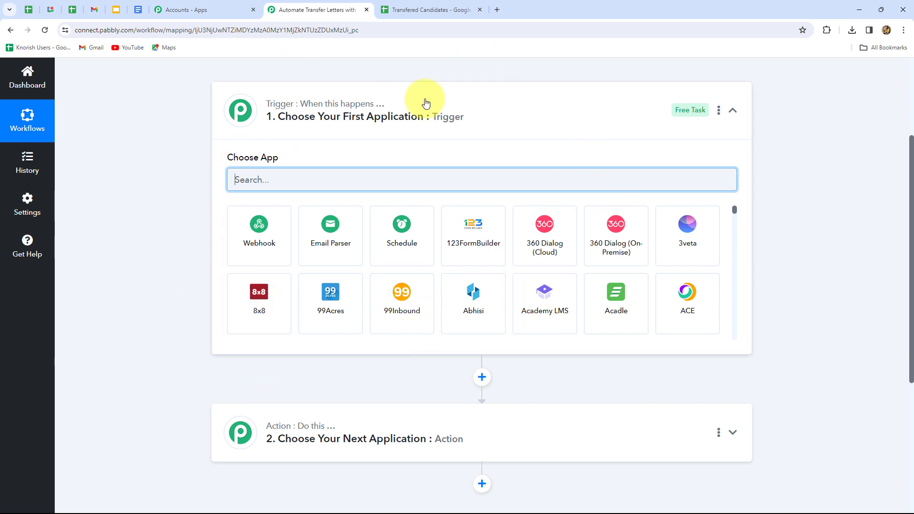
scroll(769, 364, "down", 4)
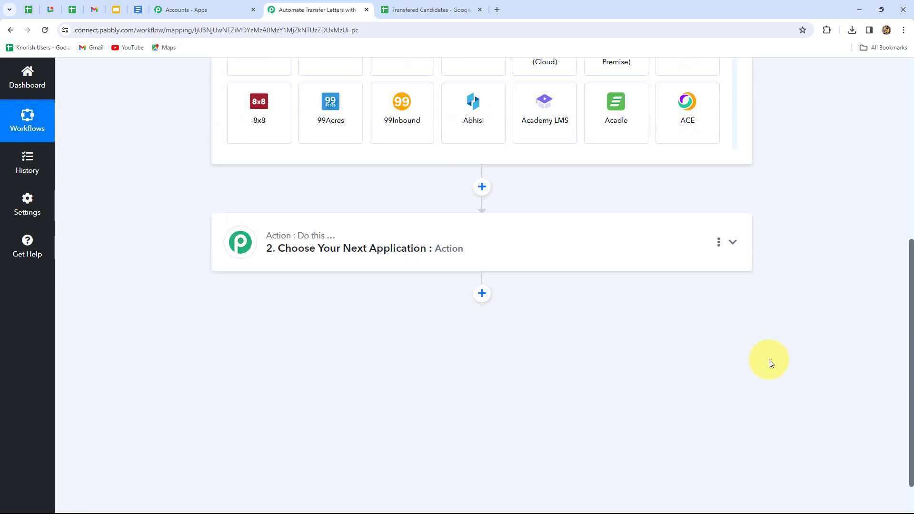
scroll(769, 364, "up", 3)
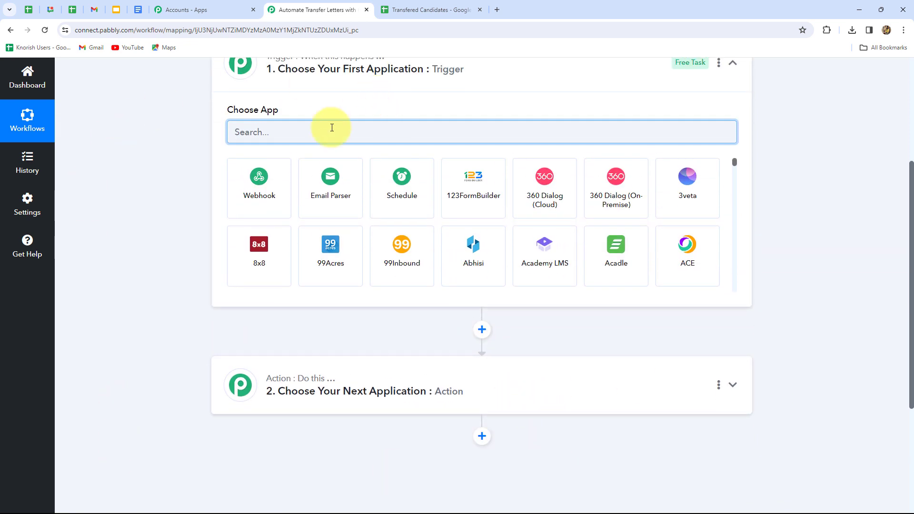
scroll(518, 416, "down", 3)
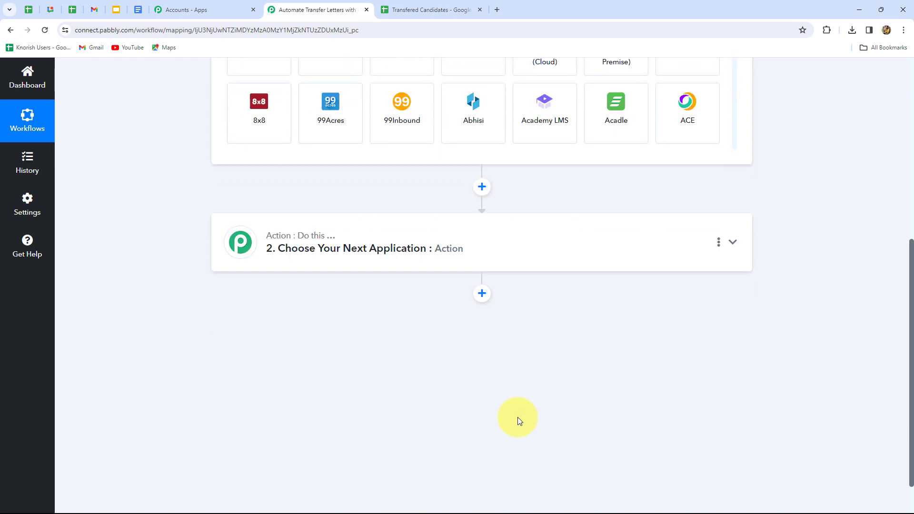
scroll(518, 416, "up", 4)
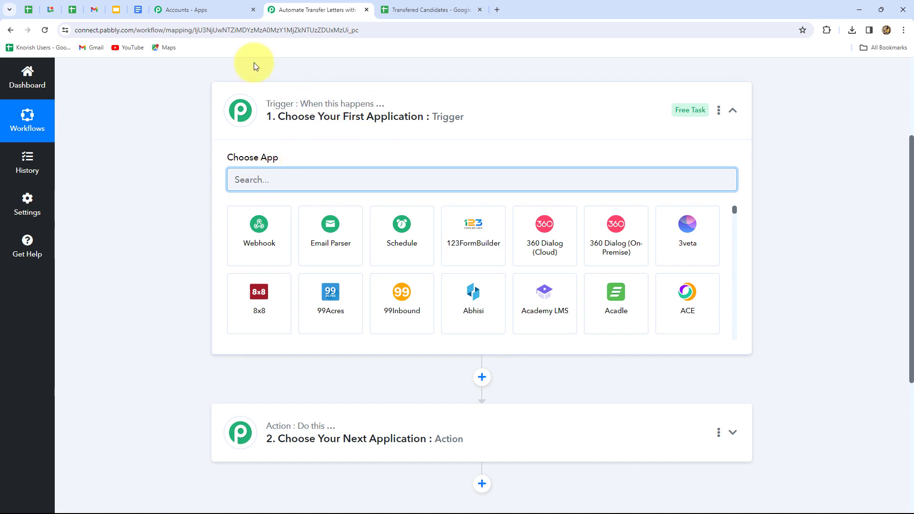
left_click(447, 9)
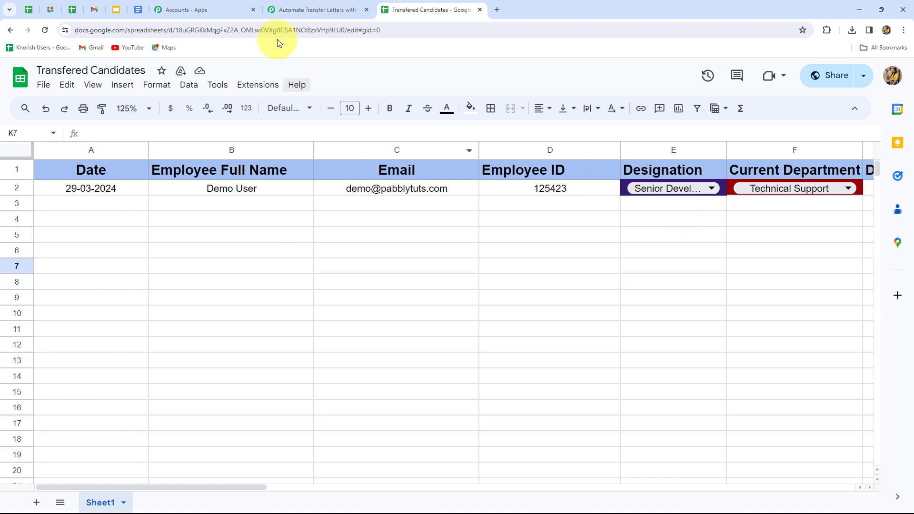
left_click(306, 11)
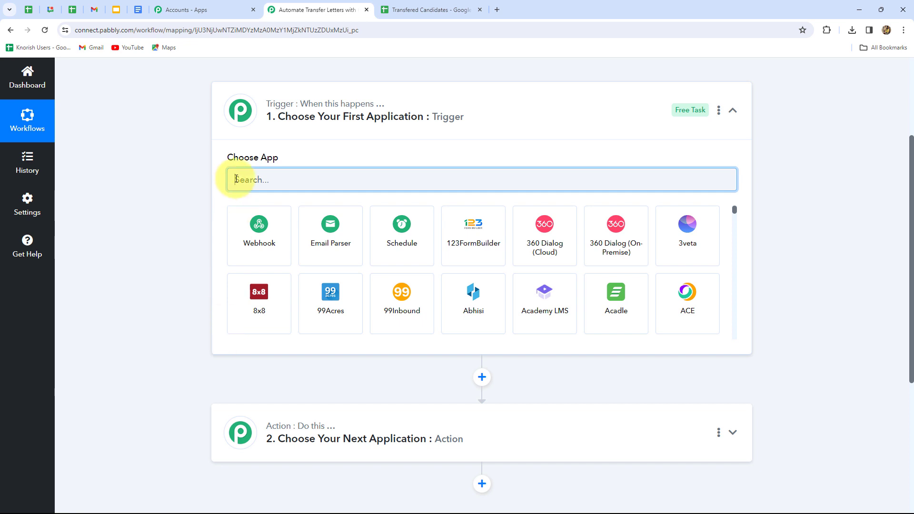
Step: Set the trigger to Google Sheets' New or Updated Spreadsheet Row event
type("Googl")
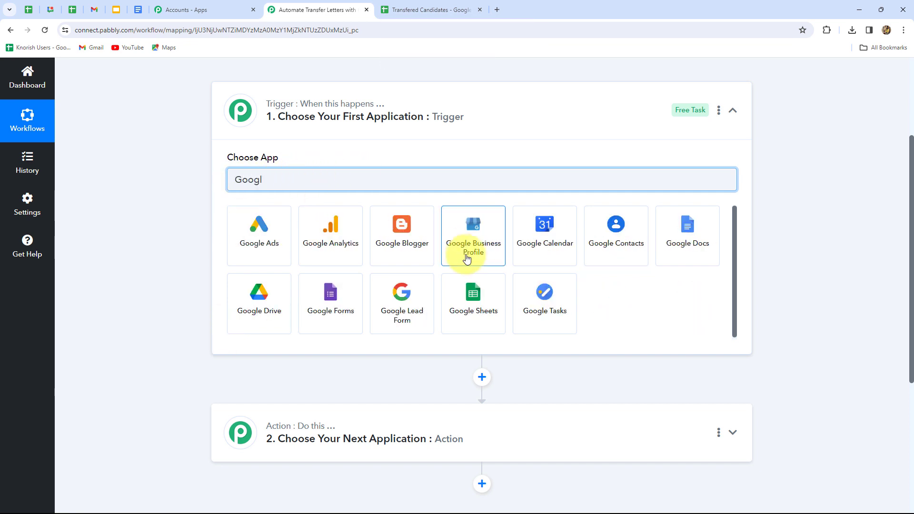
left_click(476, 304)
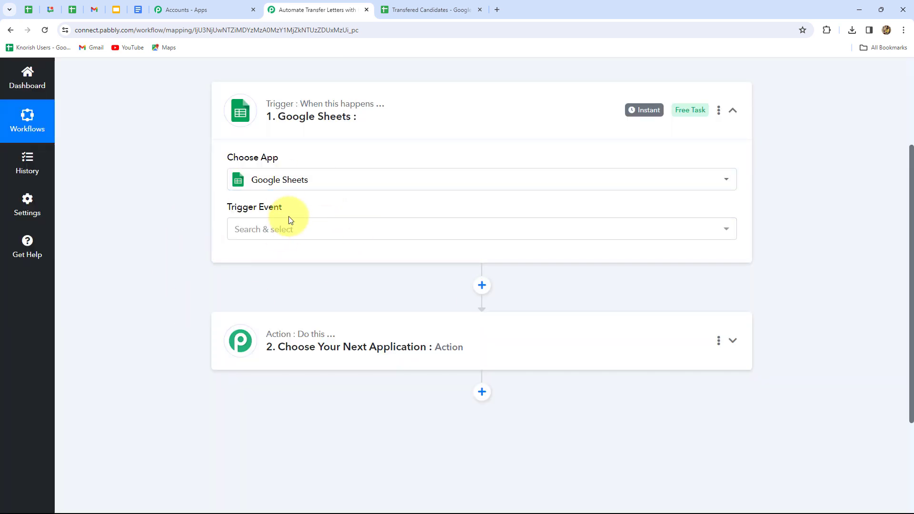
left_click(269, 231)
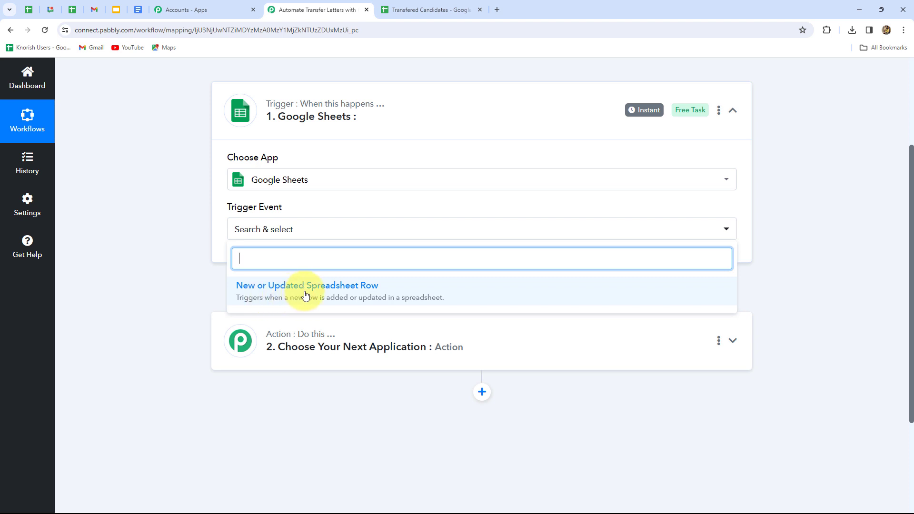
left_click(338, 292)
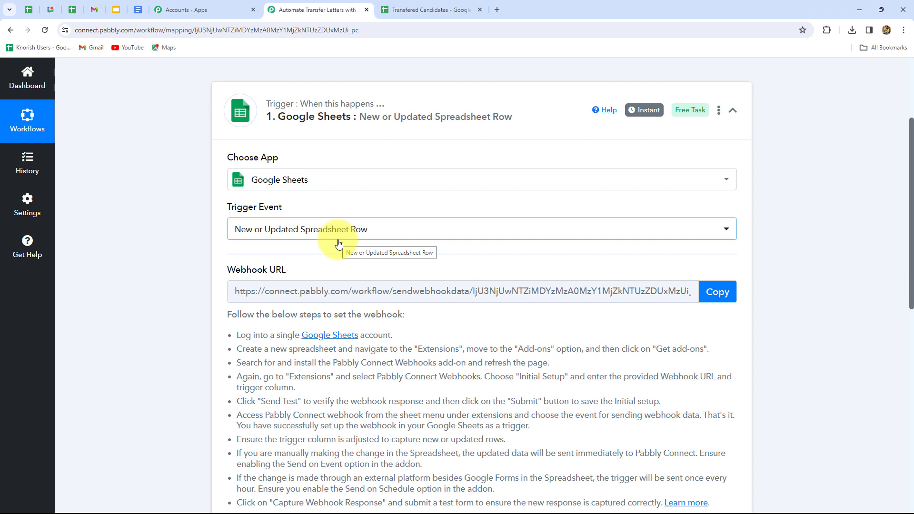
Step: Copy the webhook URL so the trigger waits for a webhook response, then return to the spreadsheet
scroll(309, 285, "down", 2)
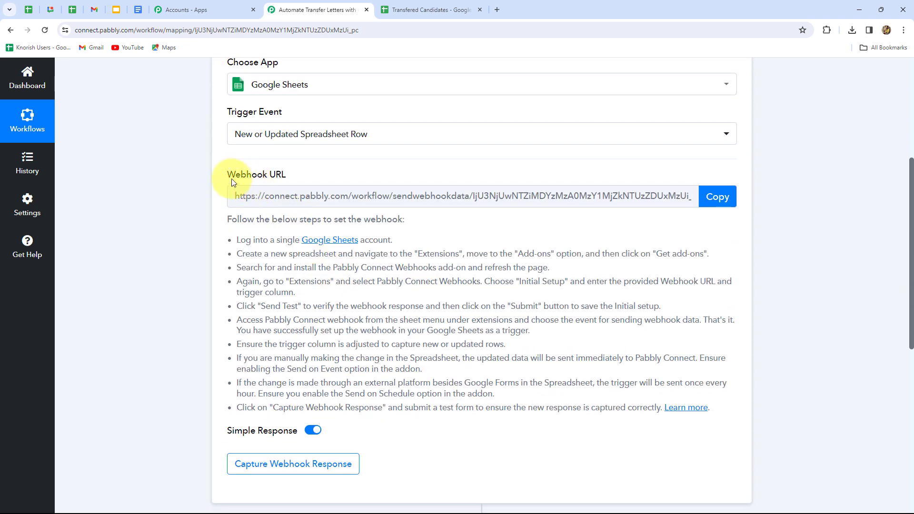
mouse_move(212, 187)
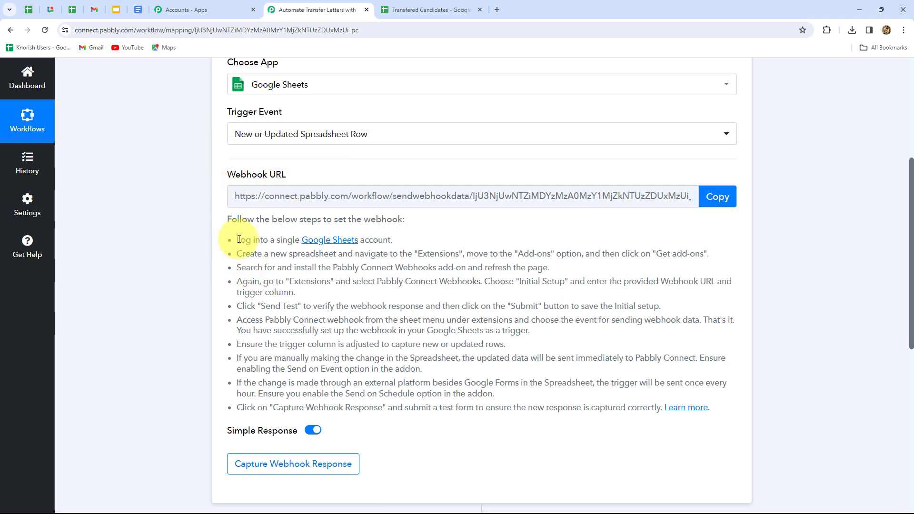
left_click_drag(239, 240, 638, 428)
left_click(594, 452)
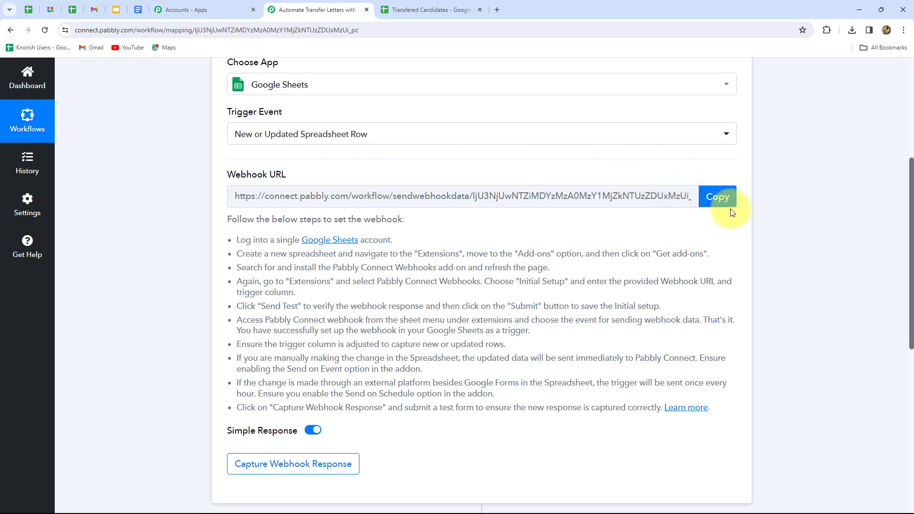
left_click(713, 197)
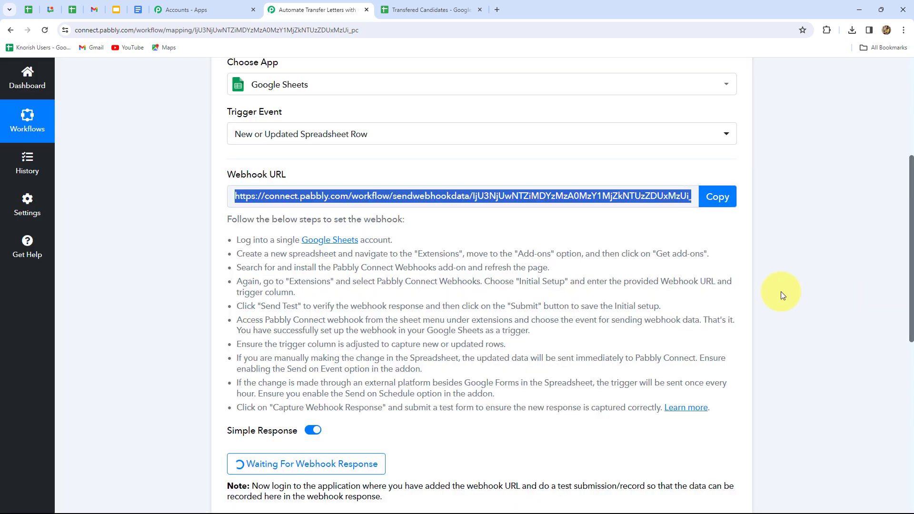
left_click(416, 6)
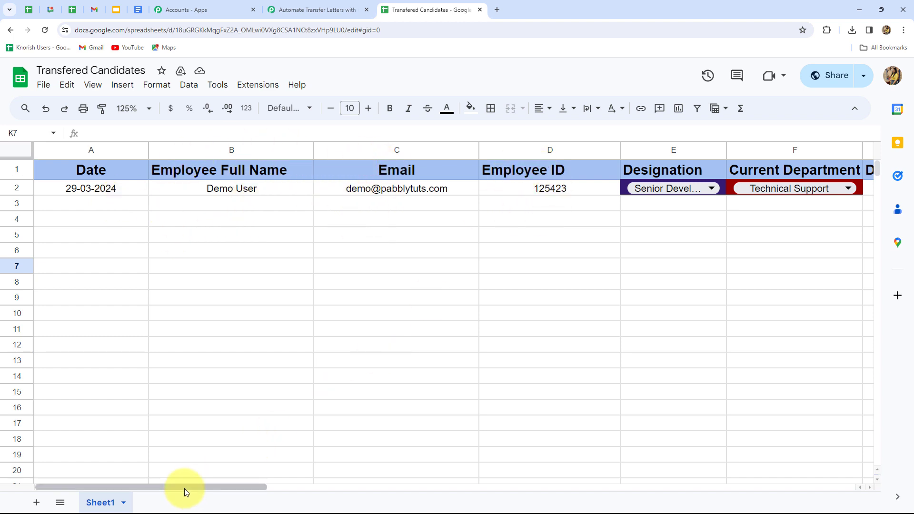
left_click_drag(184, 489, 329, 491)
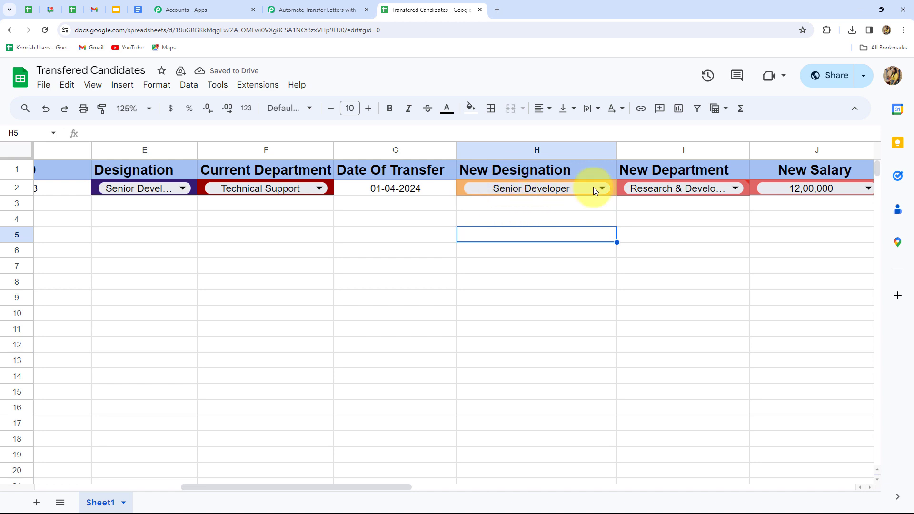
left_click_drag(314, 486, 483, 510)
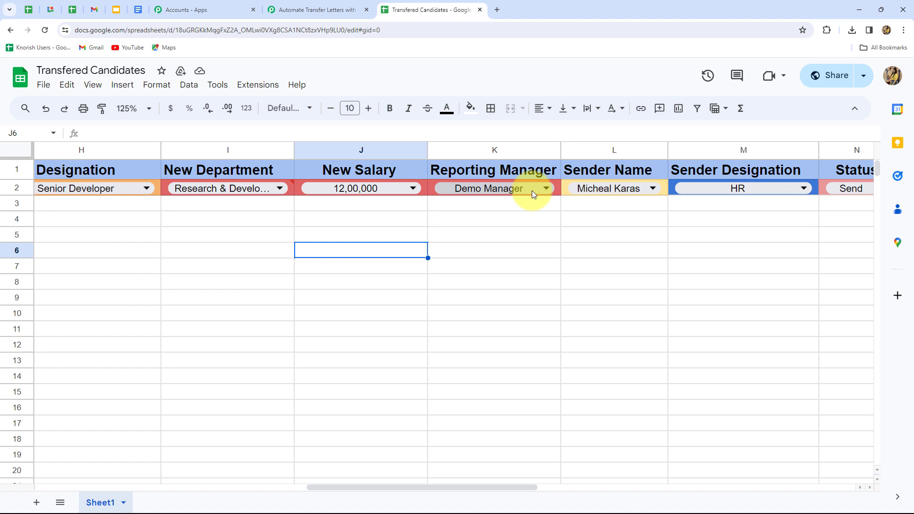
left_click(632, 170)
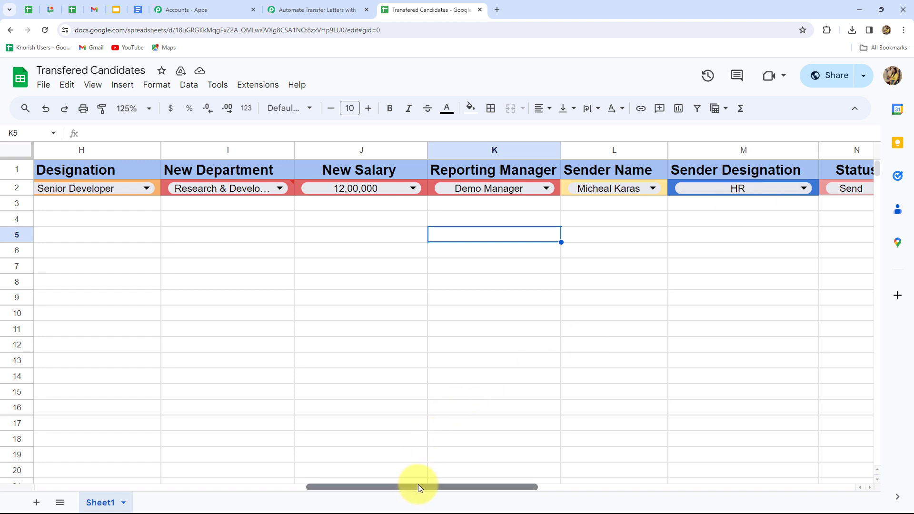
left_click_drag(418, 485, 497, 496)
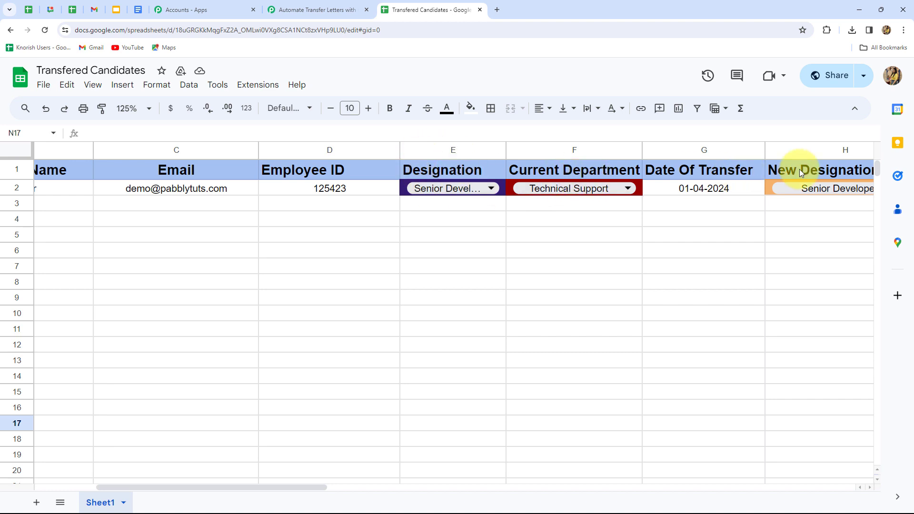
left_click_drag(290, 485, 528, 510)
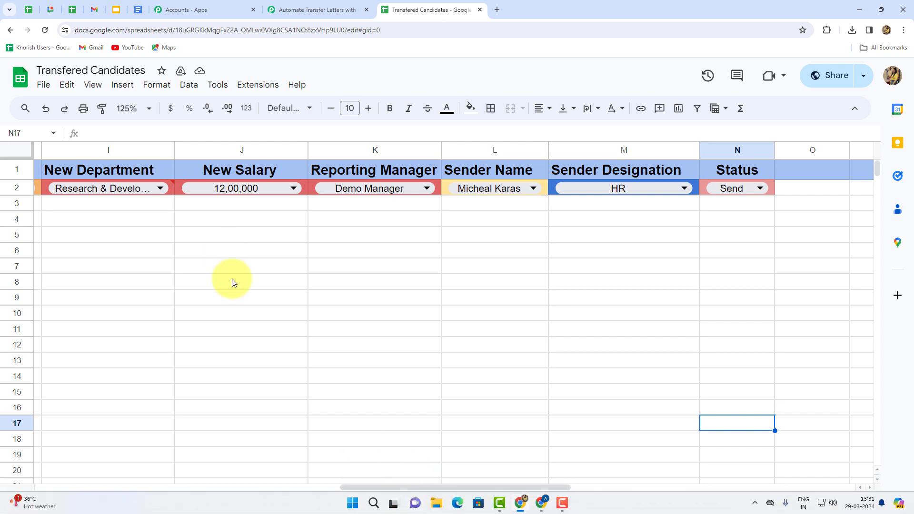
left_click_drag(385, 488, 76, 484)
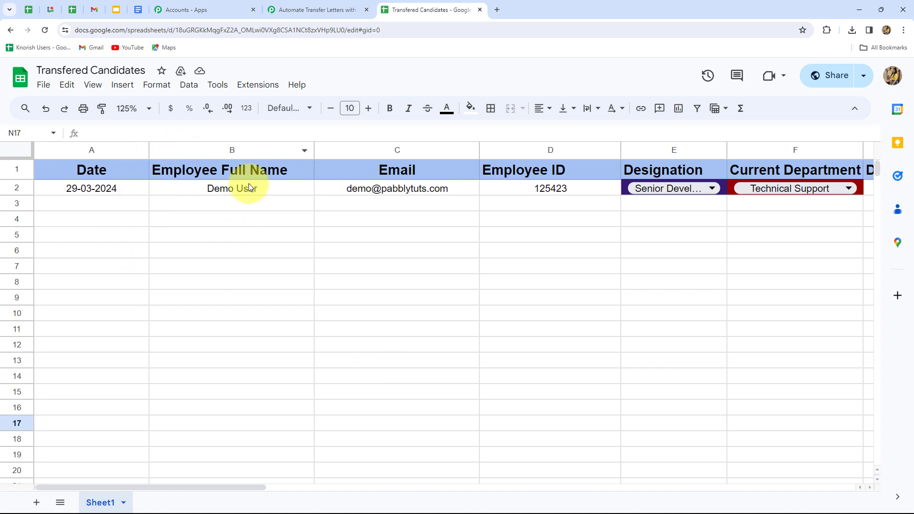
left_click(258, 87)
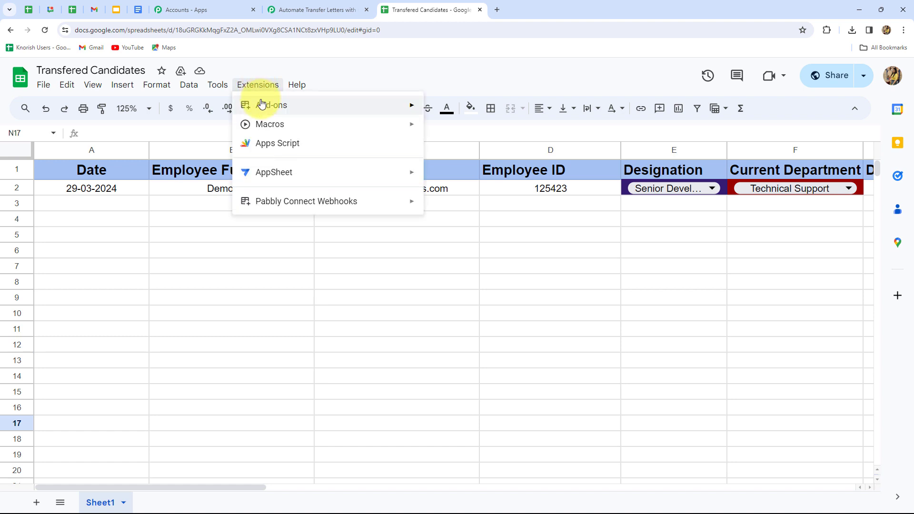
mouse_move(260, 106)
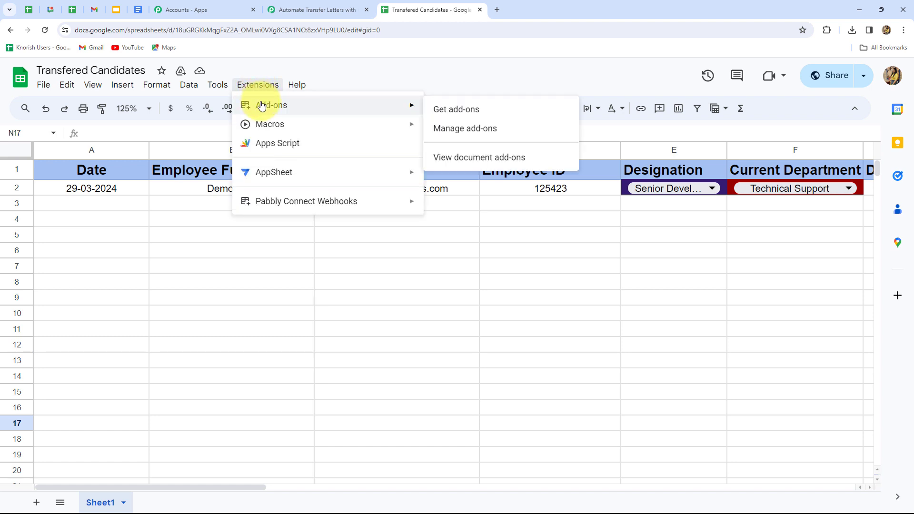
left_click(448, 115)
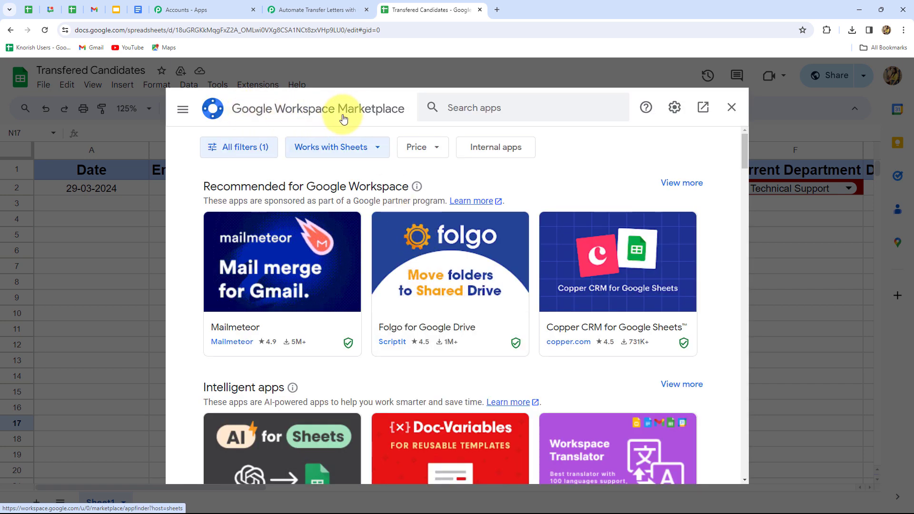
left_click(512, 104)
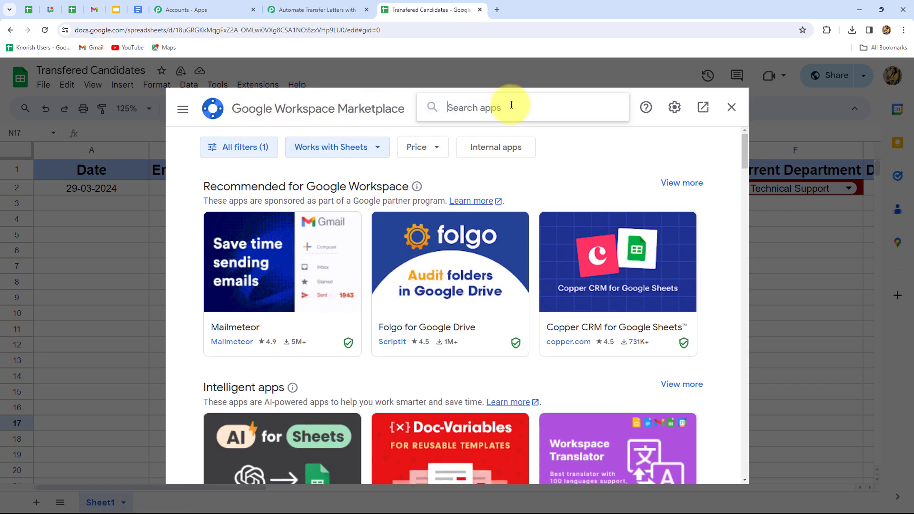
key("Caps_Lock")
type("Pabbl")
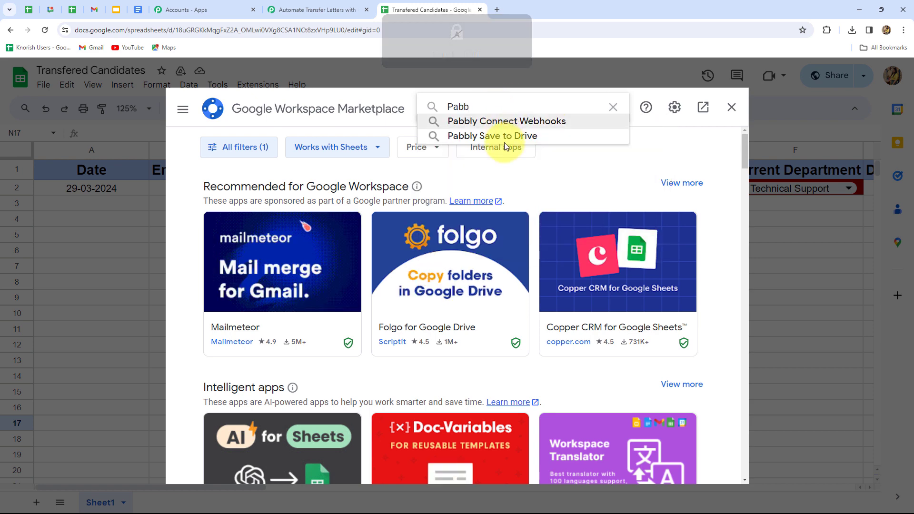
left_click(502, 123)
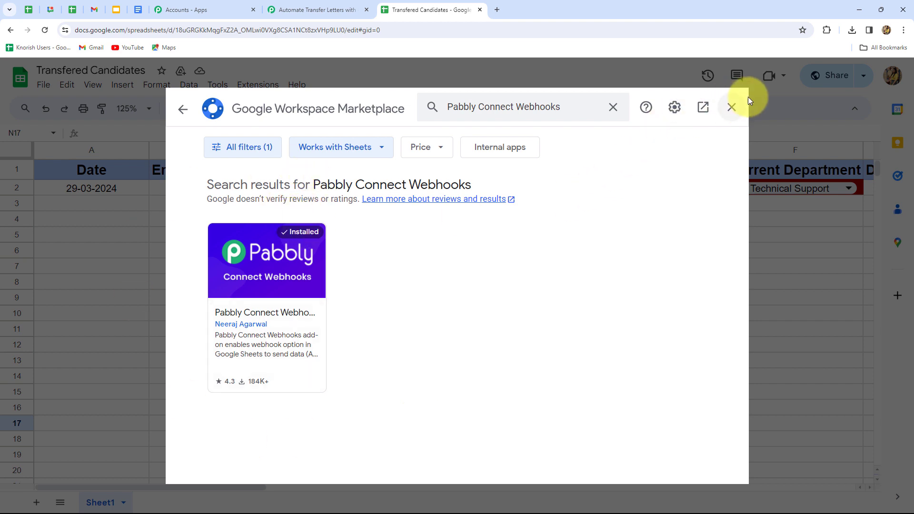
left_click(732, 107)
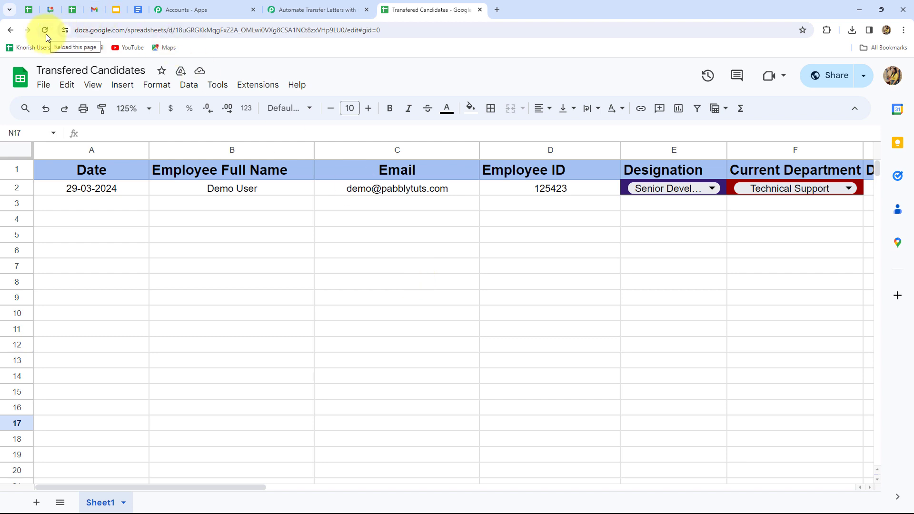
Step: Open the Pabbly Connect Webhooks Initial Setup and paste the workflow's webhook URL
left_click(248, 91)
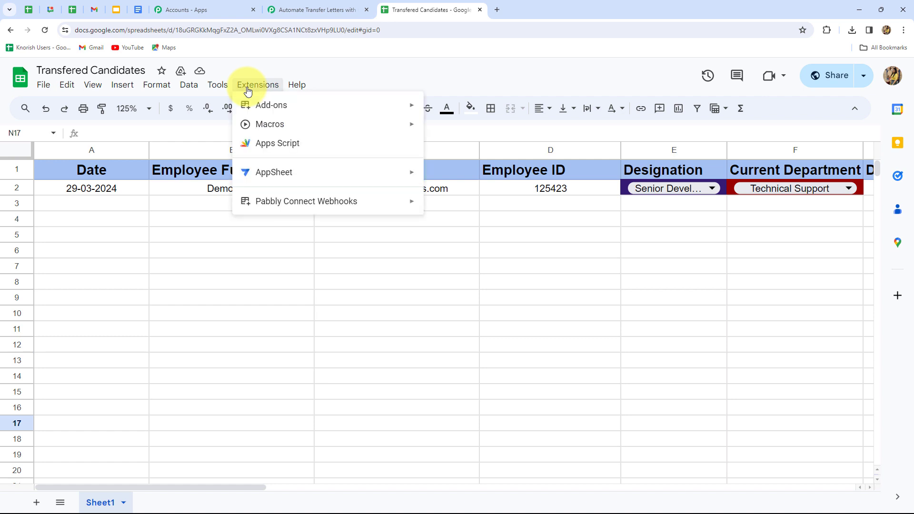
mouse_move(369, 204)
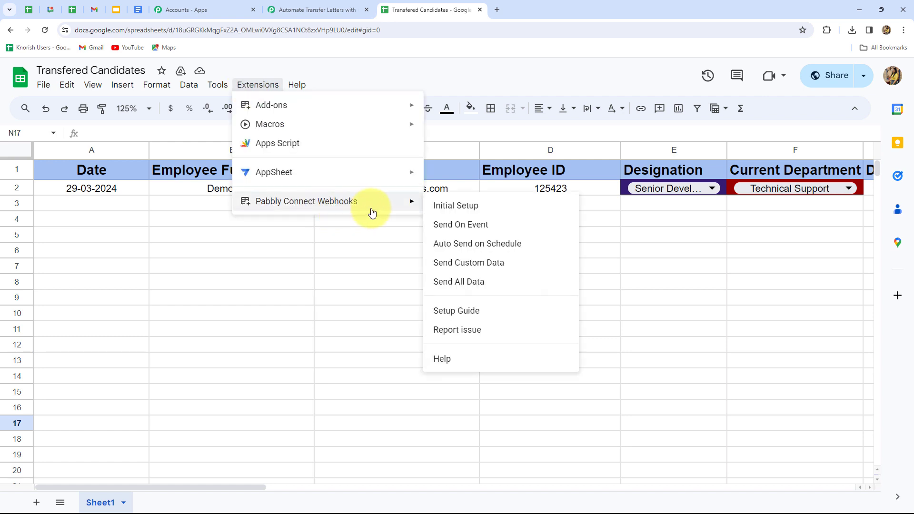
left_click(438, 206)
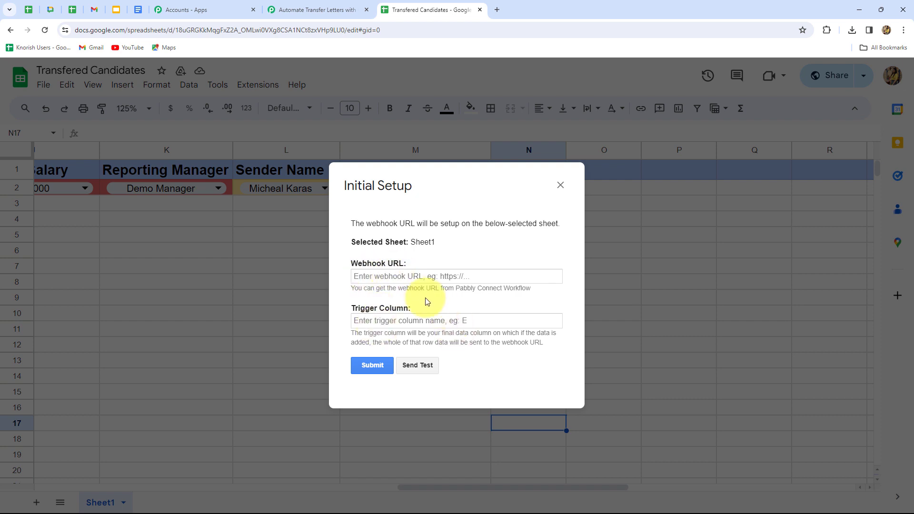
left_click(388, 276)
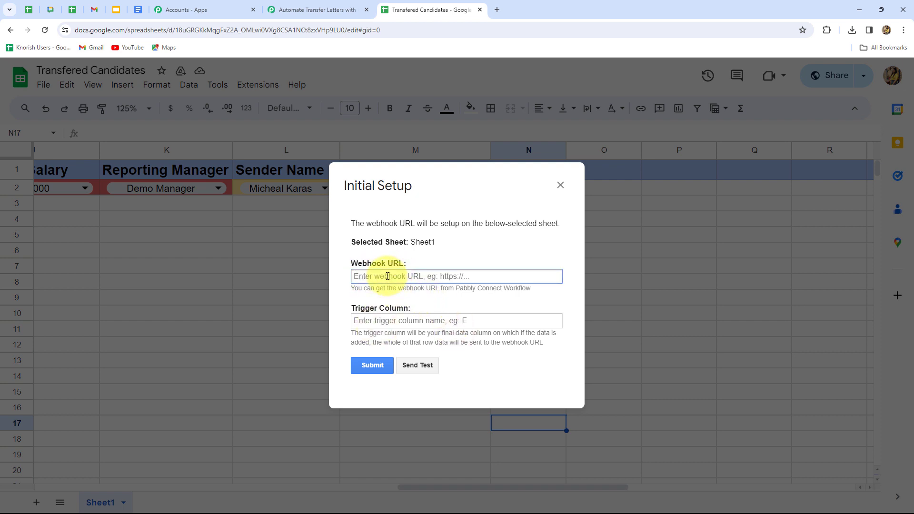
key("ctrl+v")
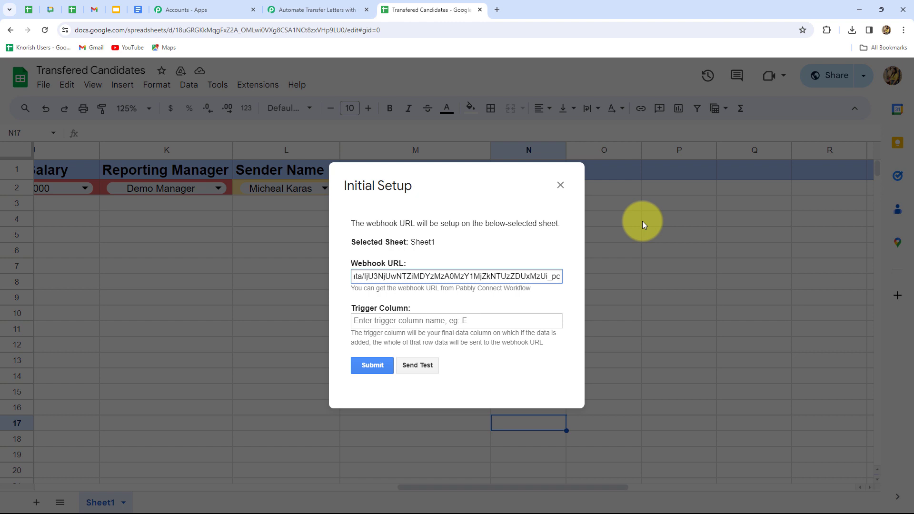
Step: Set trigger column N, send the test data, and submit the setup
left_click(363, 322)
key("Caps_Lock")
type("N")
key("Caps_Lock")
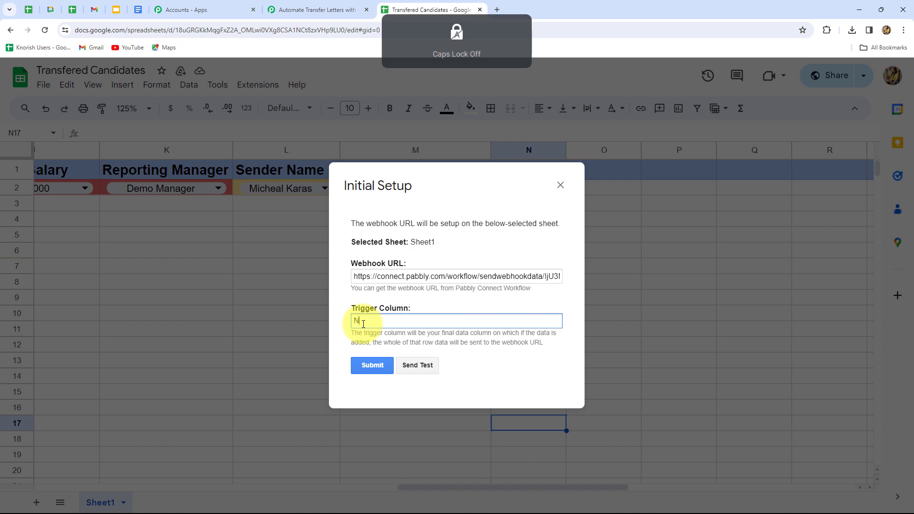
left_click(403, 368)
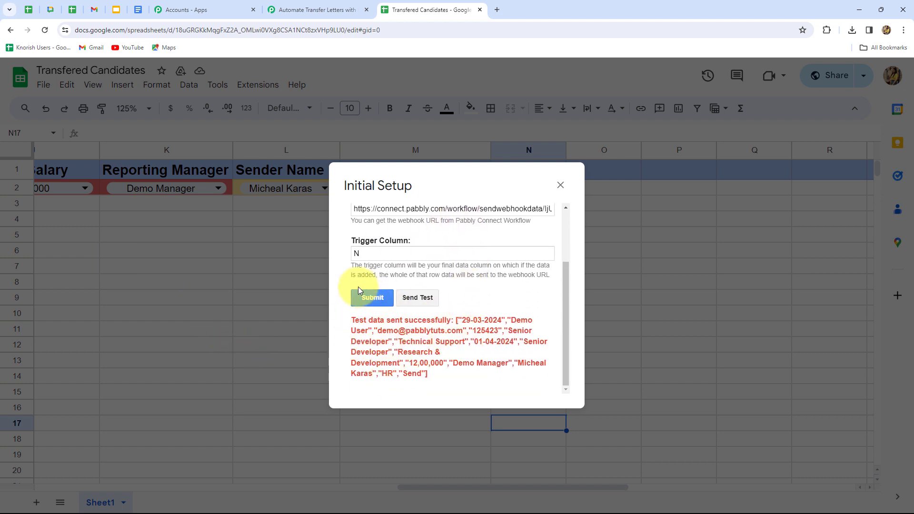
left_click(365, 302)
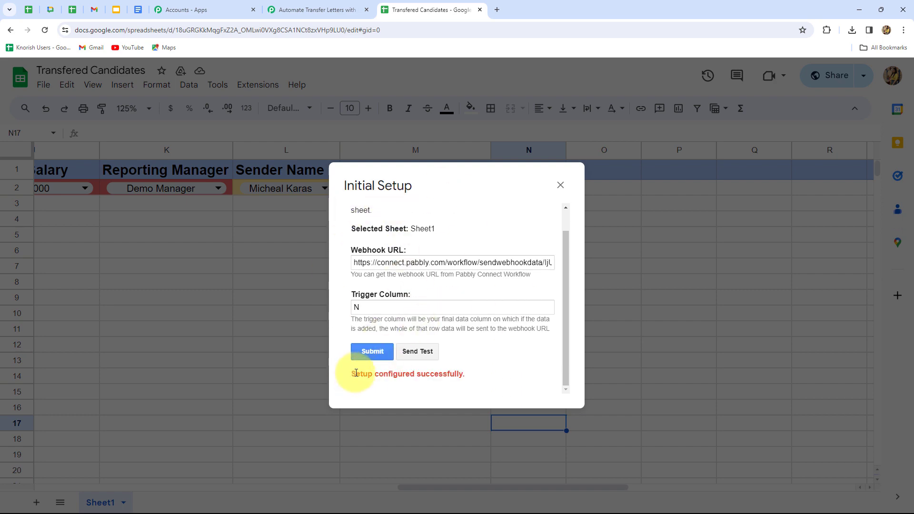
left_click_drag(352, 373, 469, 374)
left_click(563, 189)
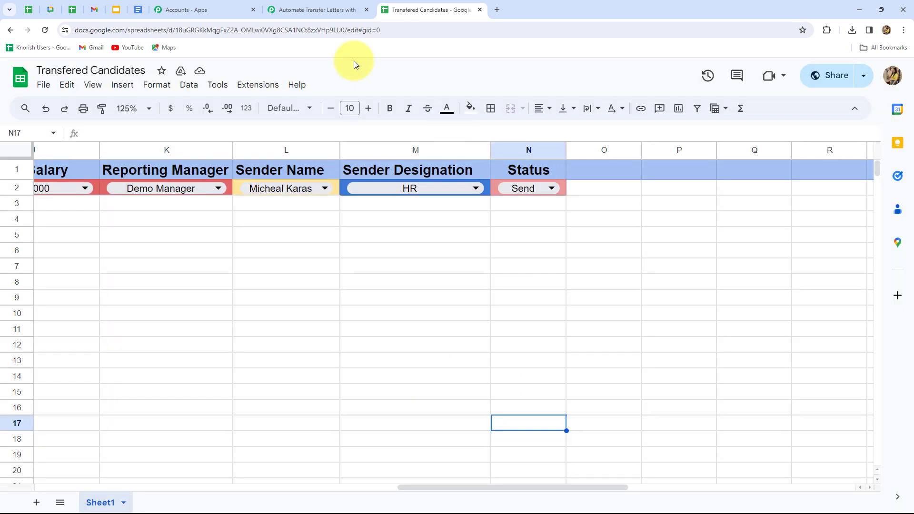
left_click(312, 9)
scroll(865, 238, "down", 7)
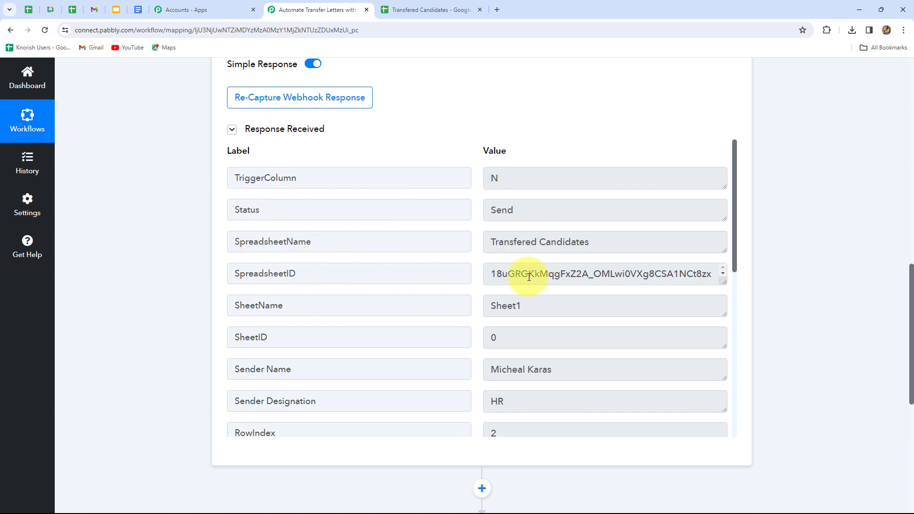
left_click(565, 344)
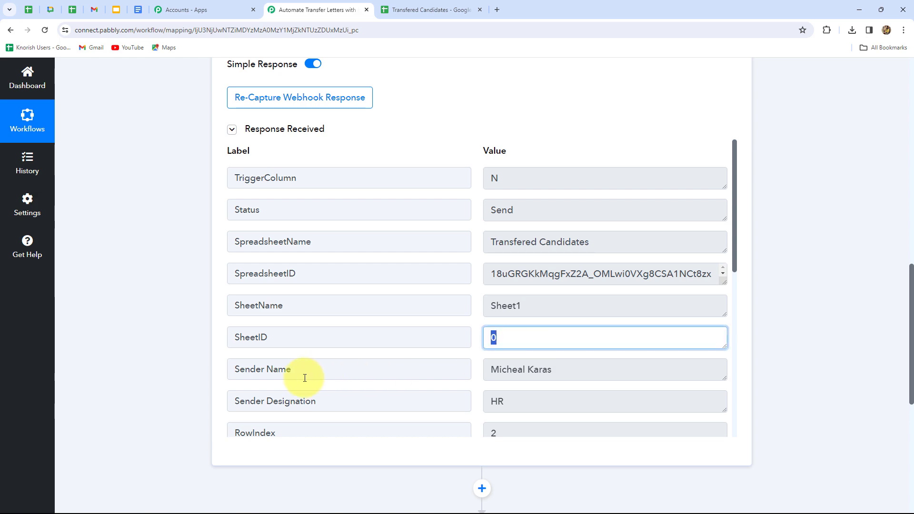
left_click(306, 371)
scroll(323, 292, "down", 3)
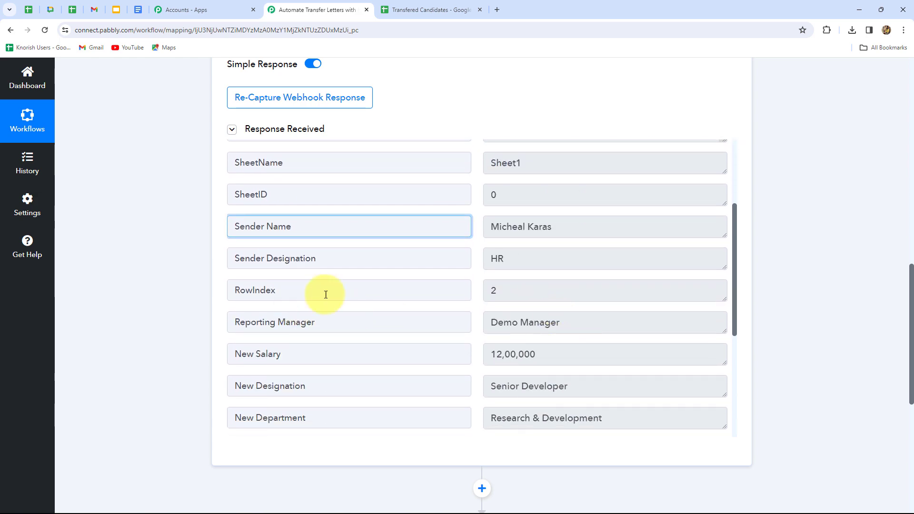
scroll(571, 354, "up", 3)
scroll(571, 354, "down", 7)
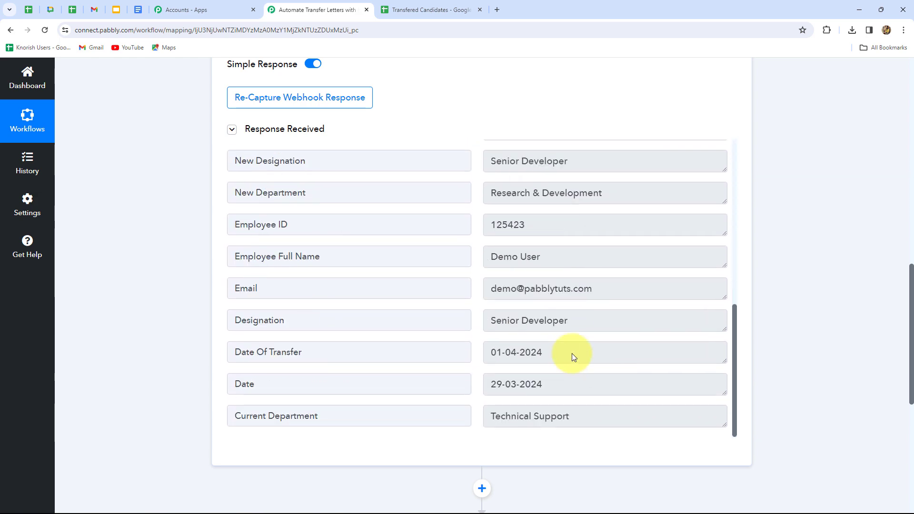
scroll(572, 353, "up", 4)
scroll(573, 353, "up", 3)
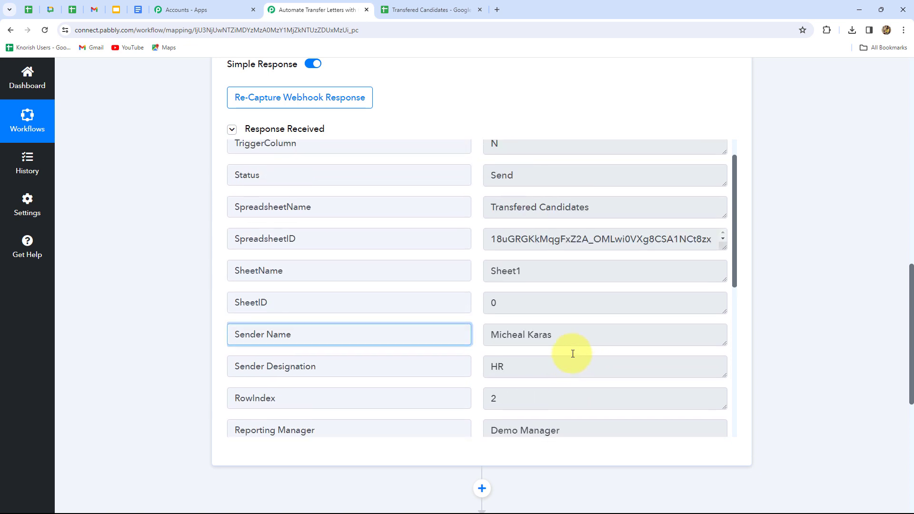
Step: On the Transfered Candidates sheet, enable the Pabbly Connect Webhooks add-on's Send On Event option
left_click(409, 13)
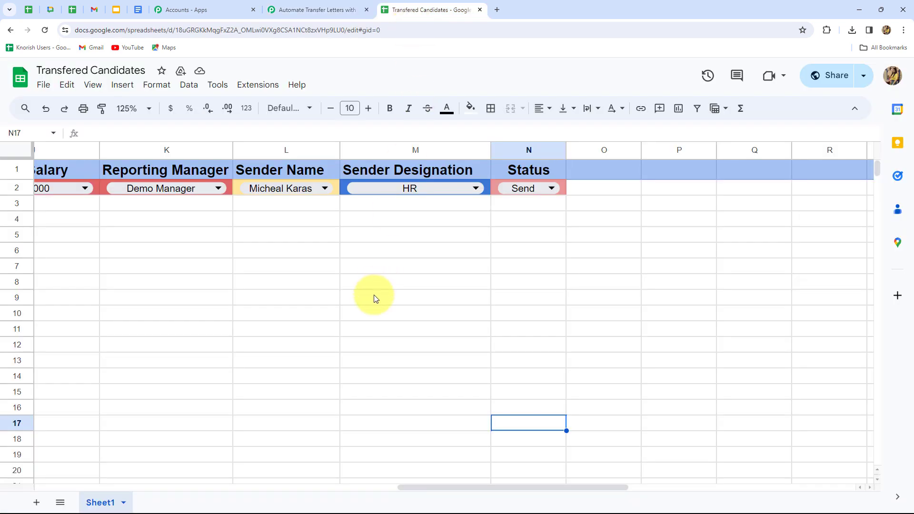
left_click_drag(484, 486, 94, 479)
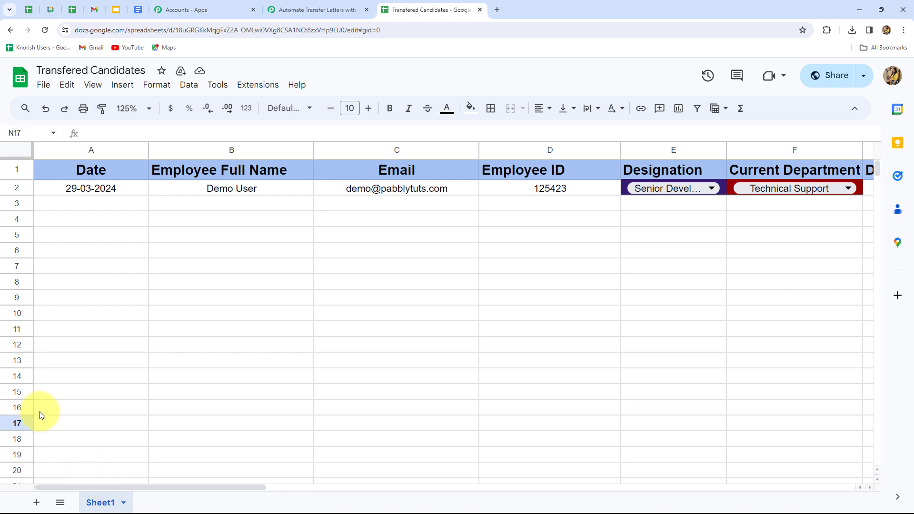
left_click(252, 90)
mouse_move(285, 206)
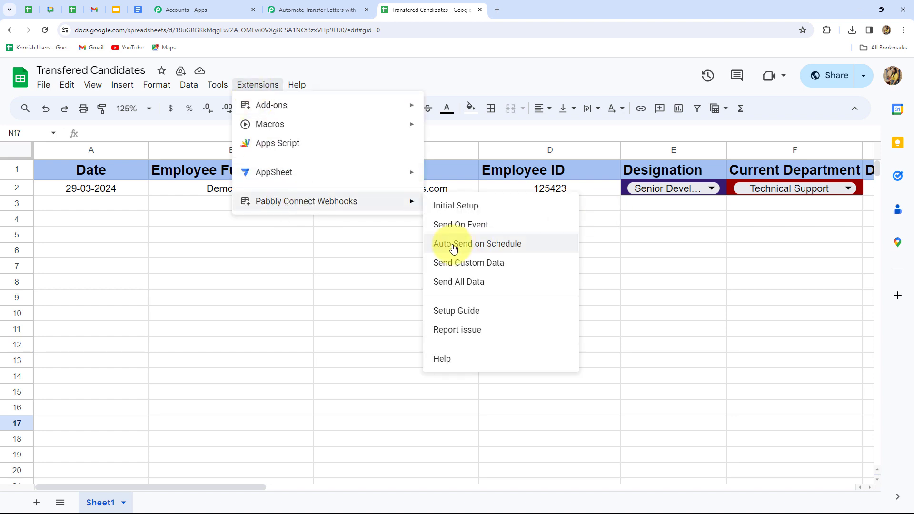
left_click(441, 228)
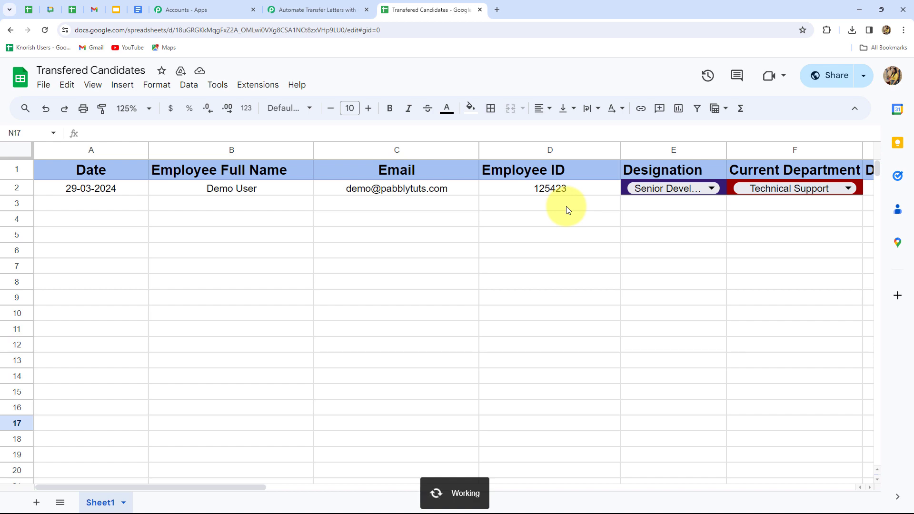
Step: Scroll through the workflow's captured sheet fields down to the empty Choose Your Next Application step
left_click(315, 10)
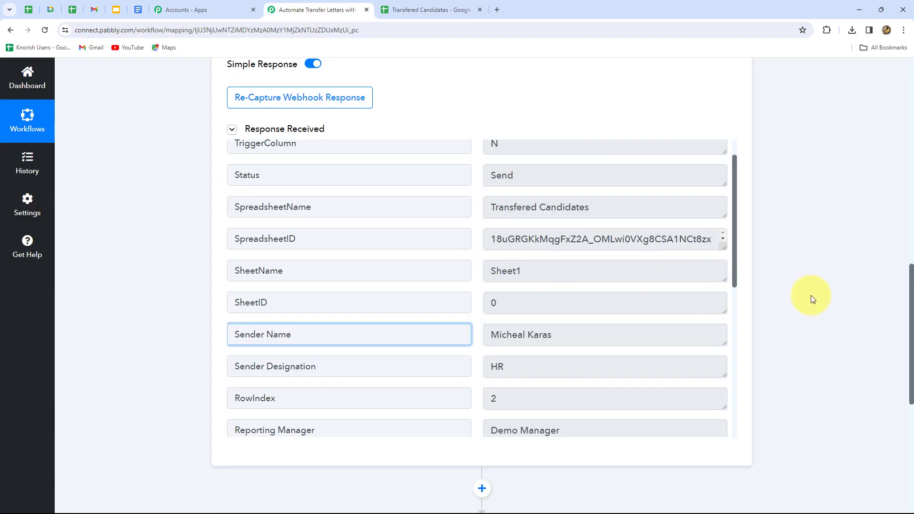
scroll(810, 295, "down", 7)
scroll(810, 295, "up", 11)
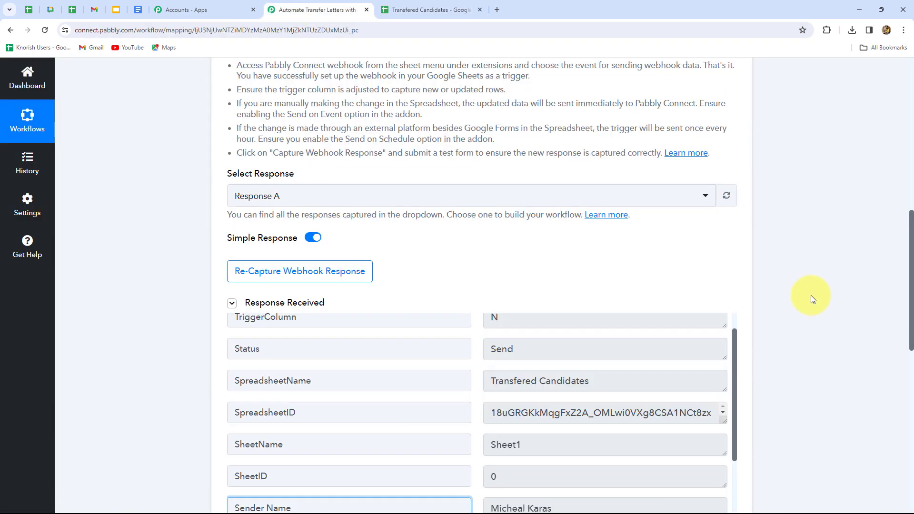
scroll(810, 295, "up", 10)
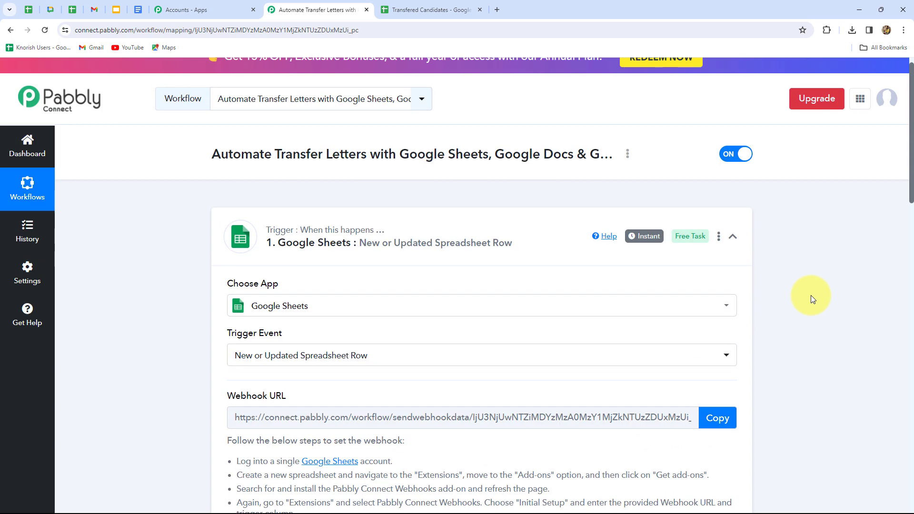
scroll(810, 295, "down", 15)
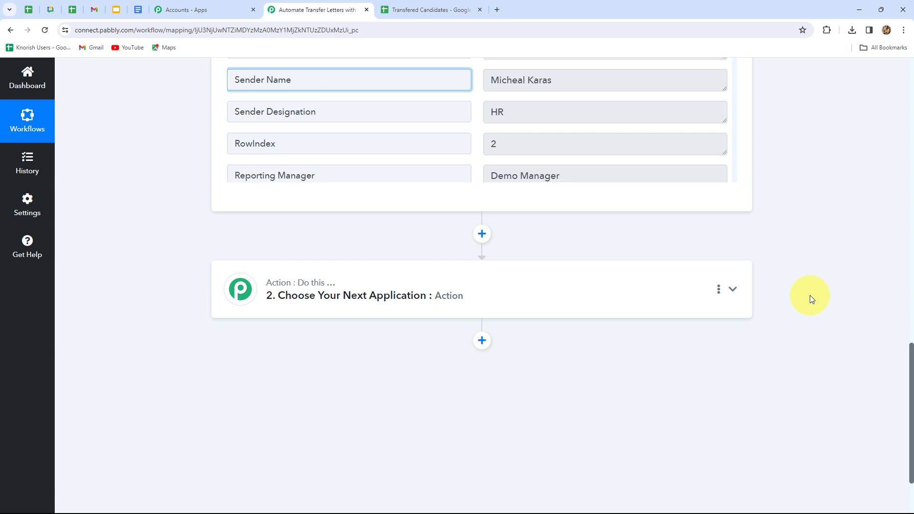
left_click(137, 14)
left_click(811, 263)
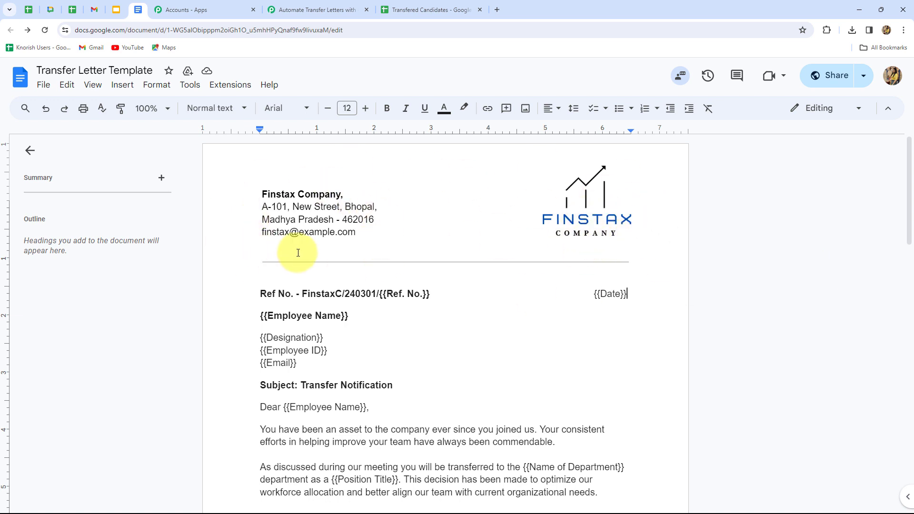
scroll(298, 253, "down", 2)
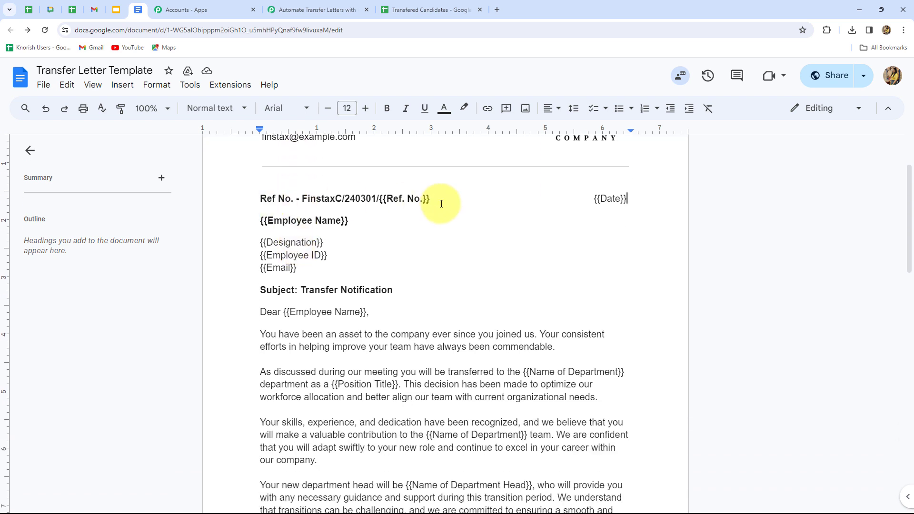
scroll(428, 296, "down", 2)
scroll(387, 235, "up", 2)
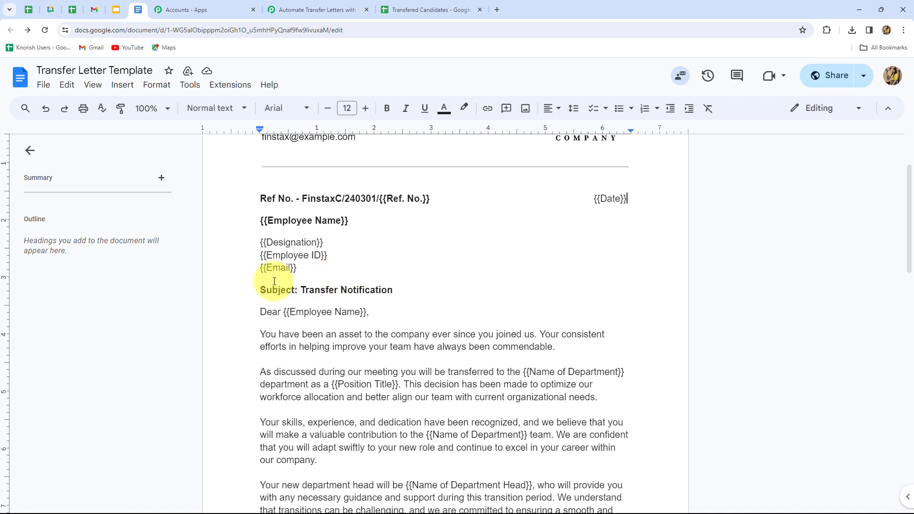
scroll(381, 339, "down", 1)
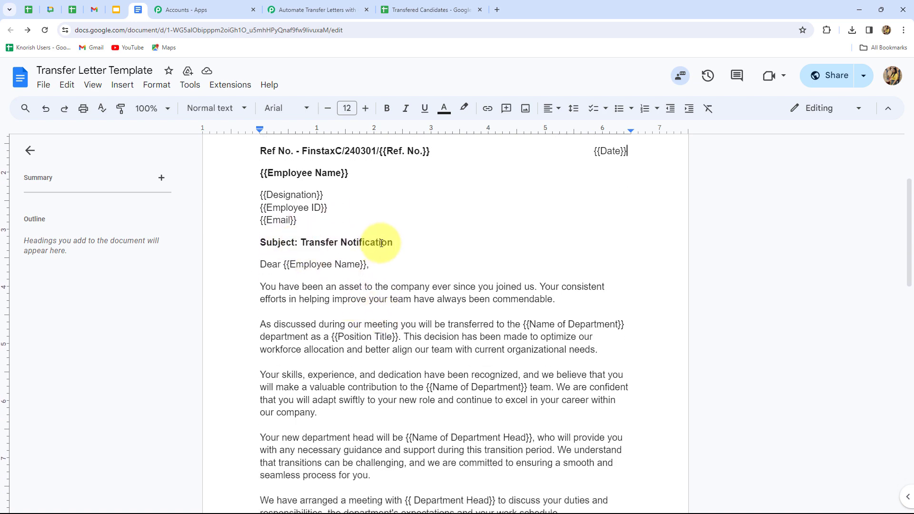
scroll(286, 298, "down", 3)
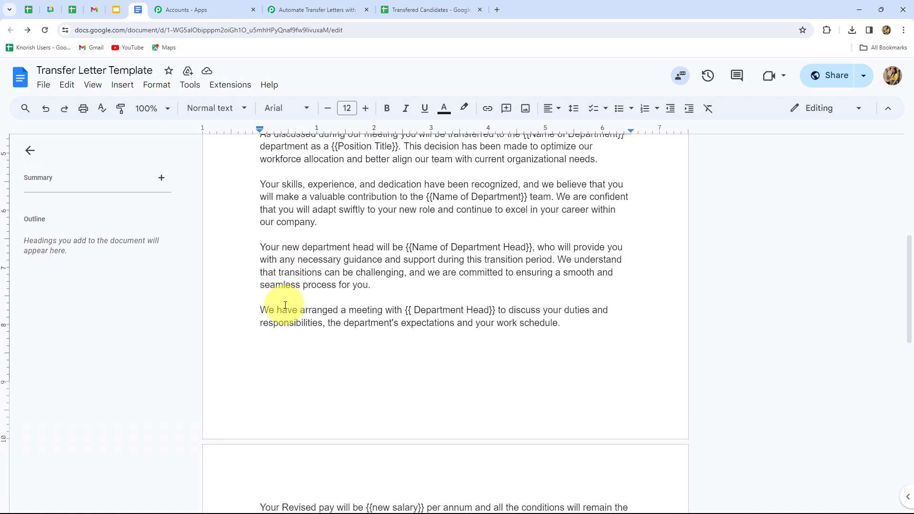
scroll(309, 376, "up", 4)
scroll(316, 382, "up", 2)
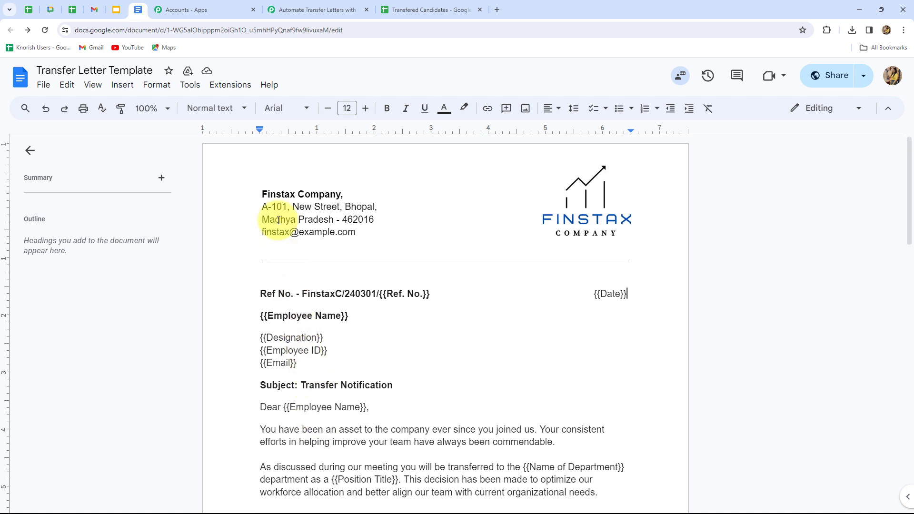
scroll(416, 359, "down", 2)
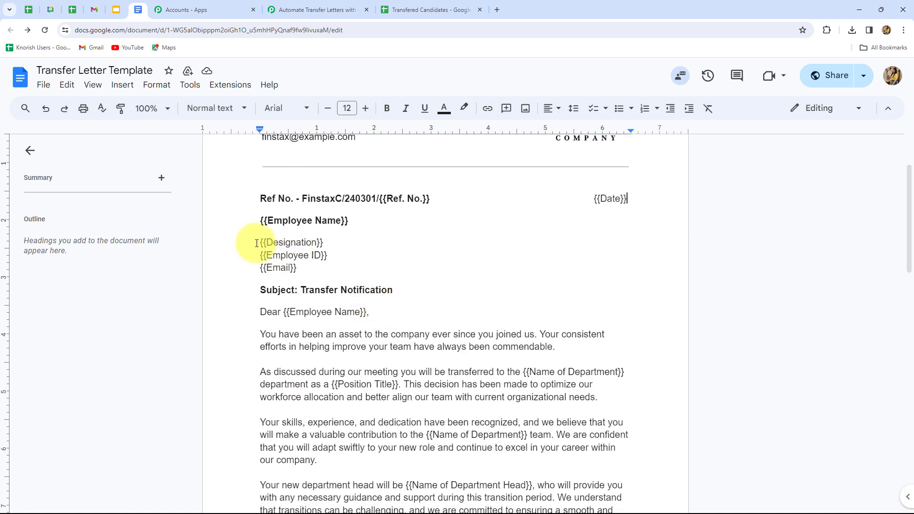
left_click_drag(260, 242, 359, 241)
left_click(372, 246)
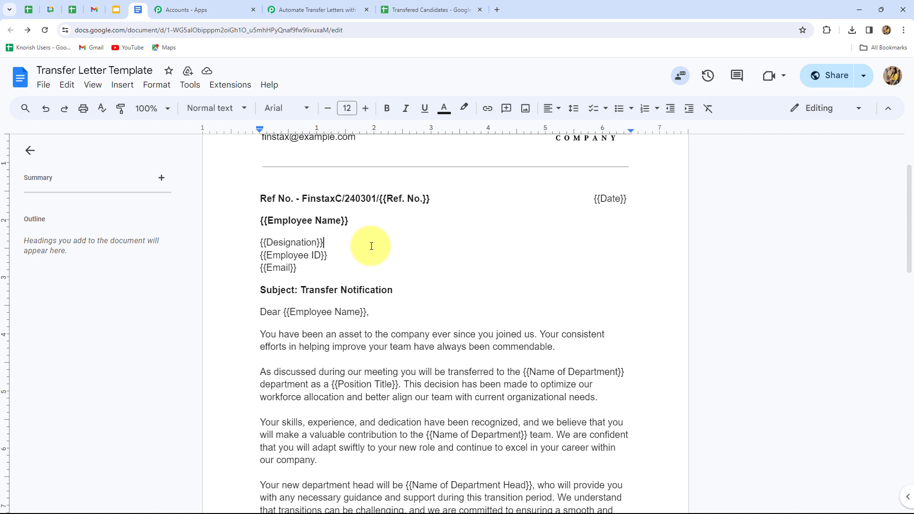
left_click(430, 10)
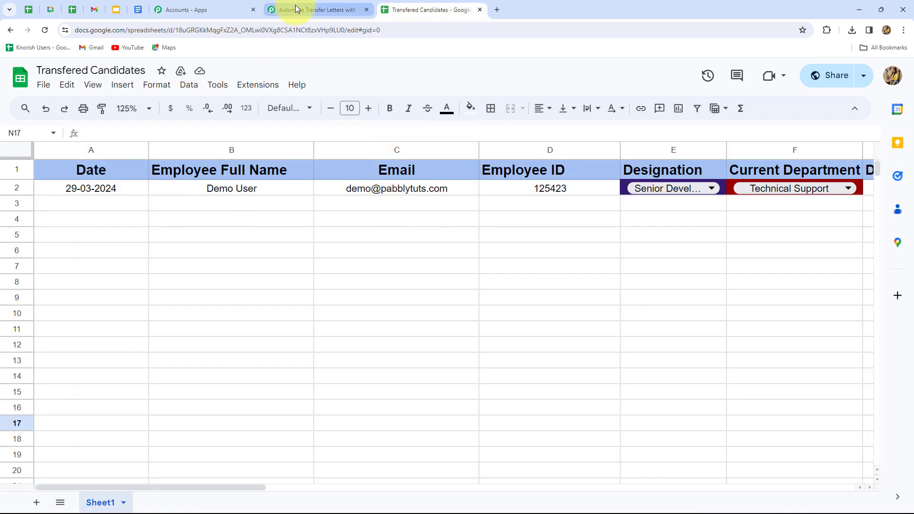
left_click(138, 9)
left_click(258, 243)
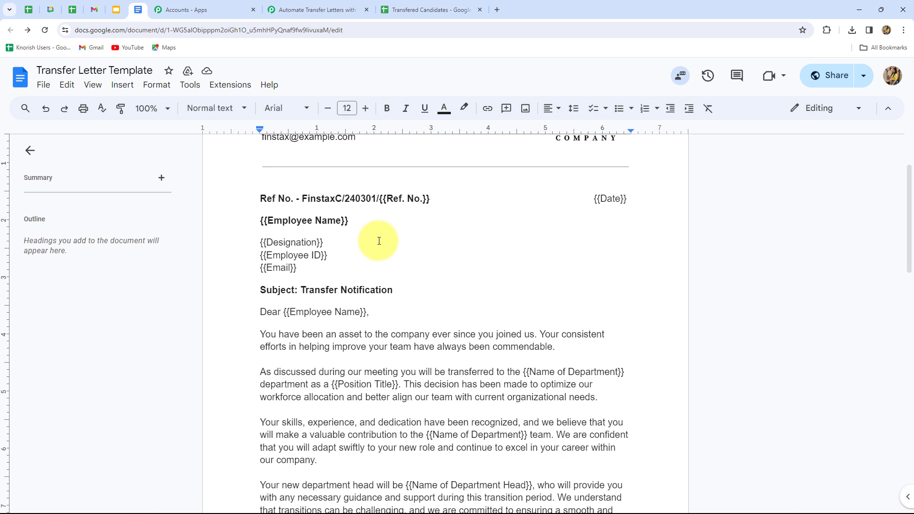
scroll(447, 304, "down", 3)
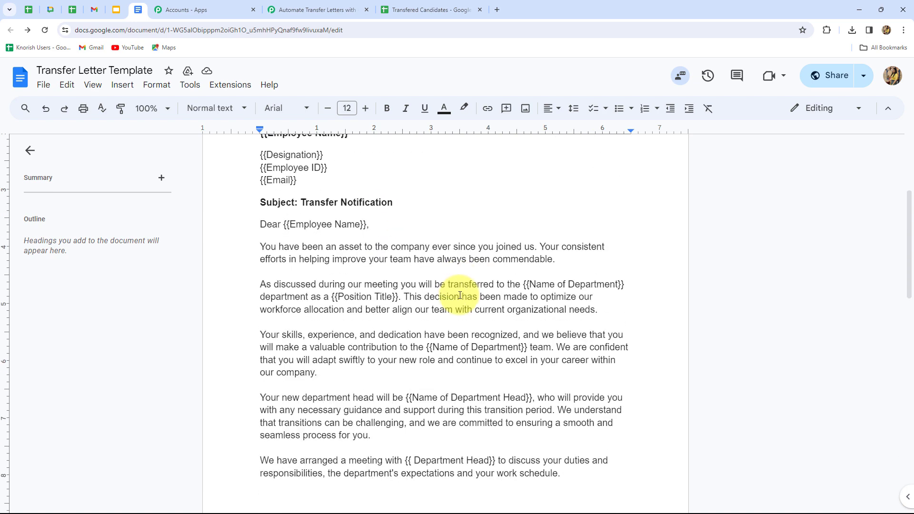
scroll(447, 343, "up", 3)
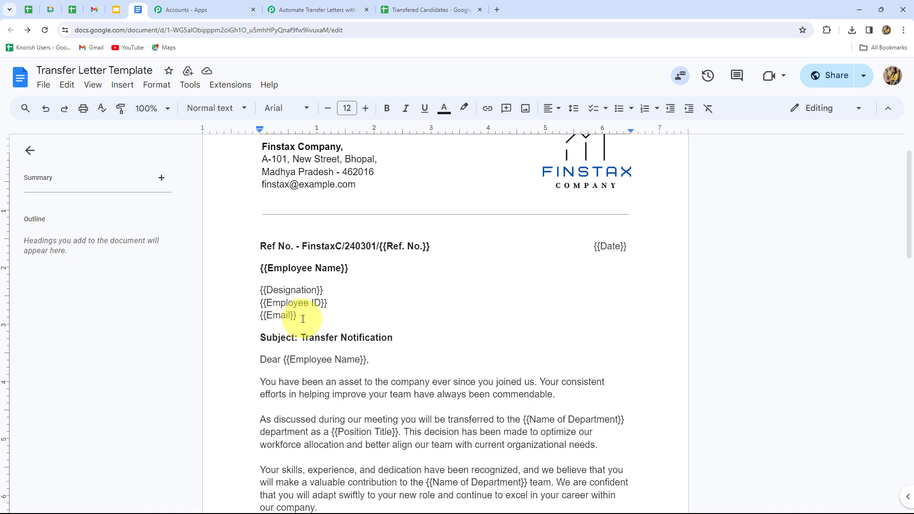
scroll(542, 343, "down", 1)
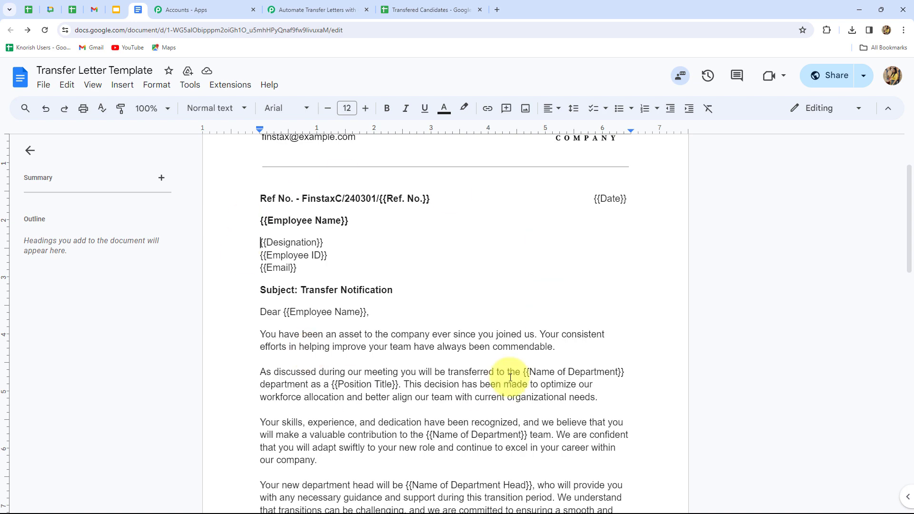
scroll(547, 381, "up", 2)
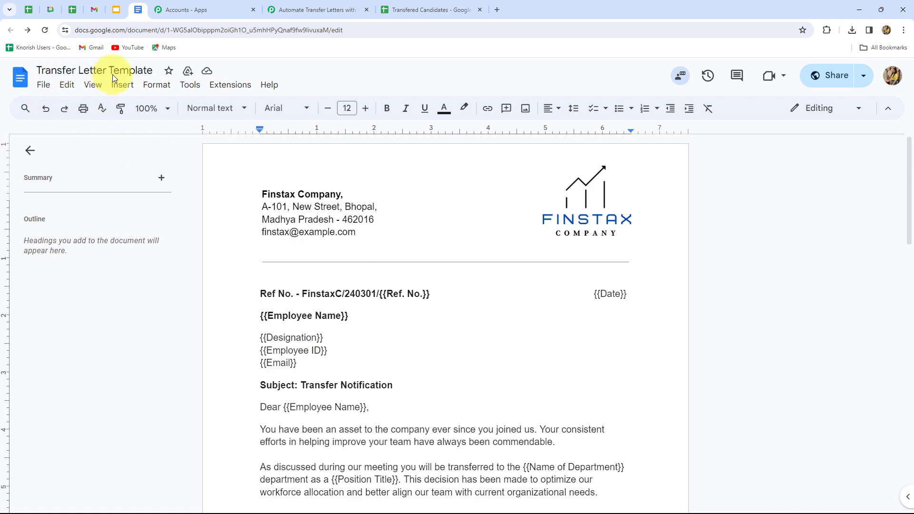
Step: Expand the next action step and check the Status choices in spreadsheet cell N2
left_click(306, 12)
left_click(485, 308)
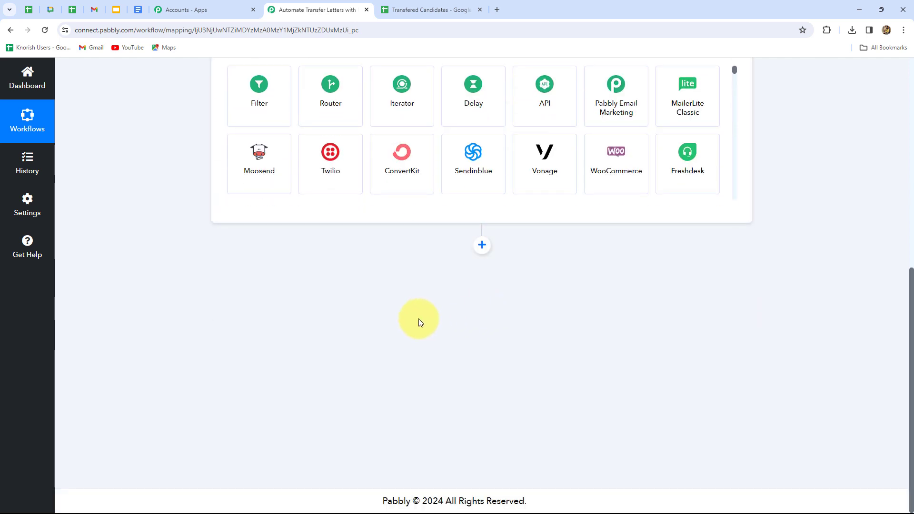
scroll(418, 319, "up", 5)
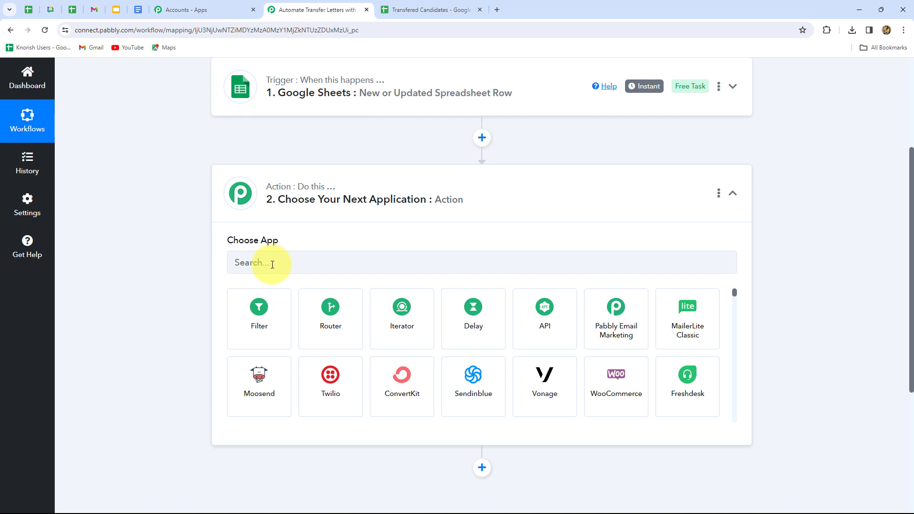
left_click(399, 10)
left_click_drag(220, 486, 633, 487)
left_click(439, 190)
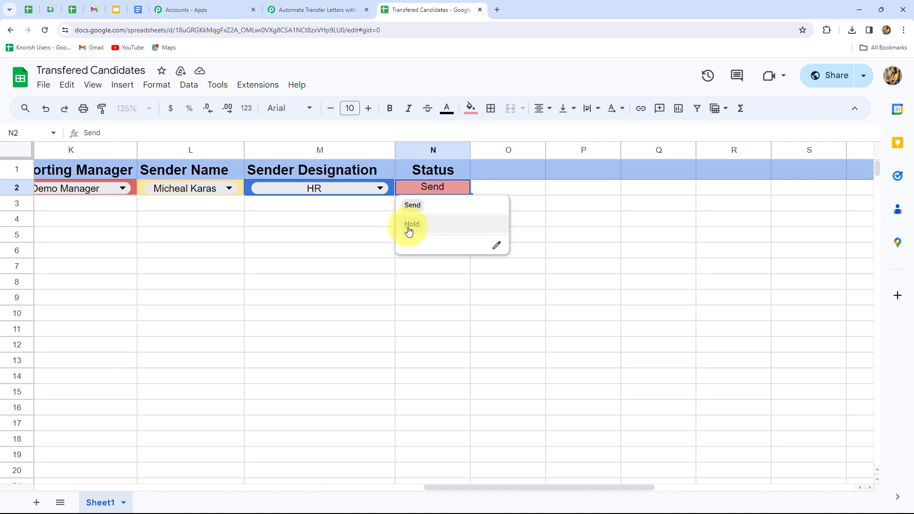
left_click(275, 15)
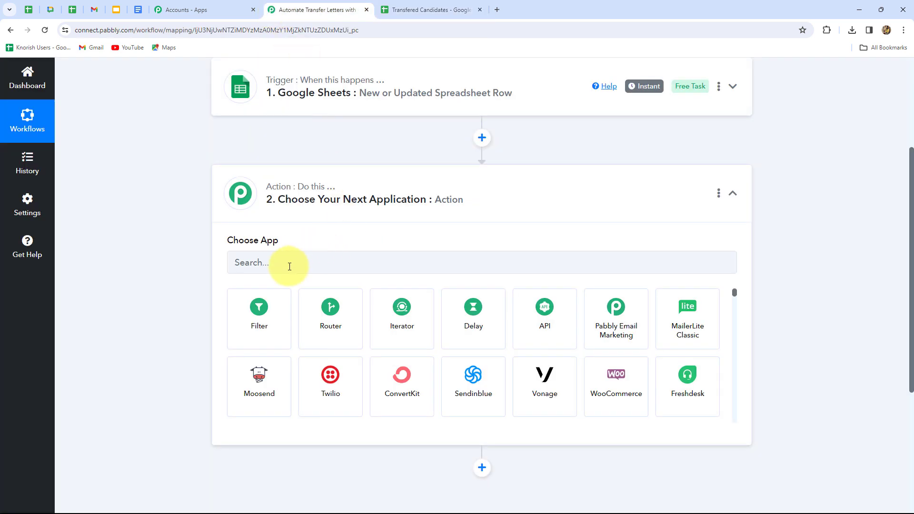
Step: Choose Filter by Pabbly with the Filter Values action event and connect it
left_click(258, 328)
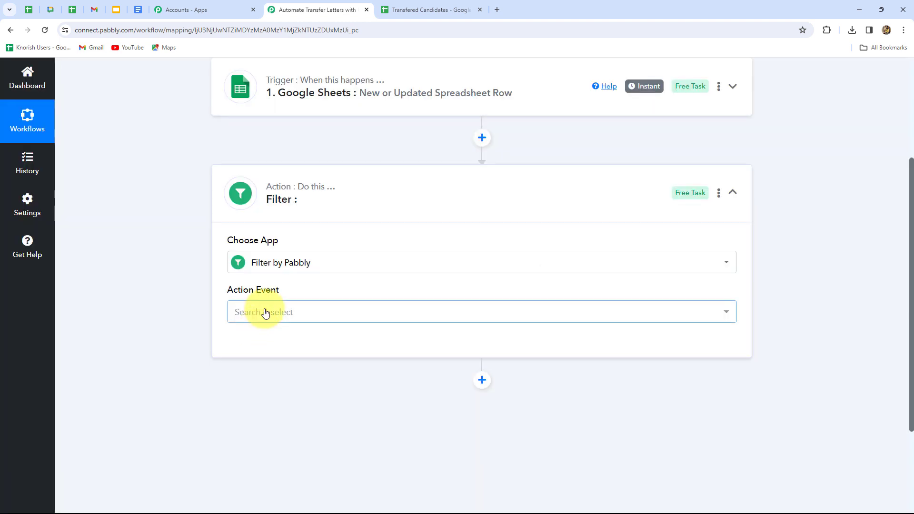
left_click(266, 313)
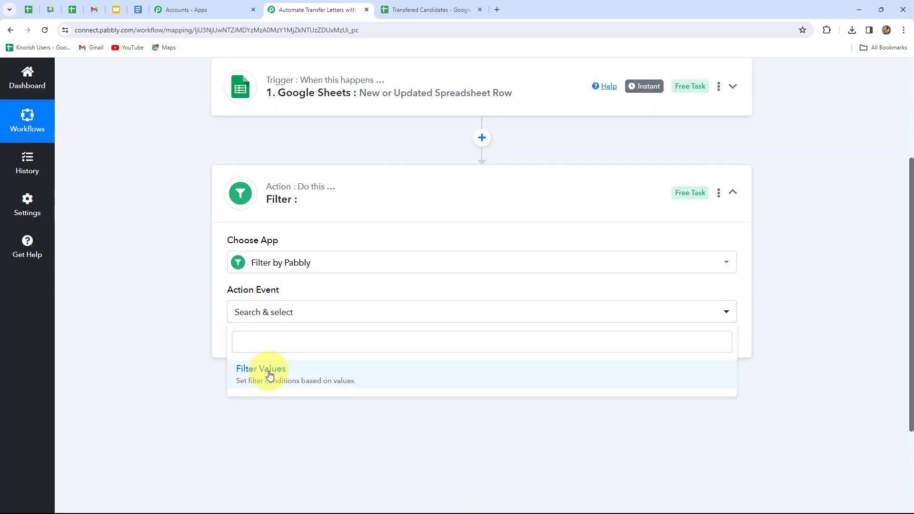
left_click(266, 373)
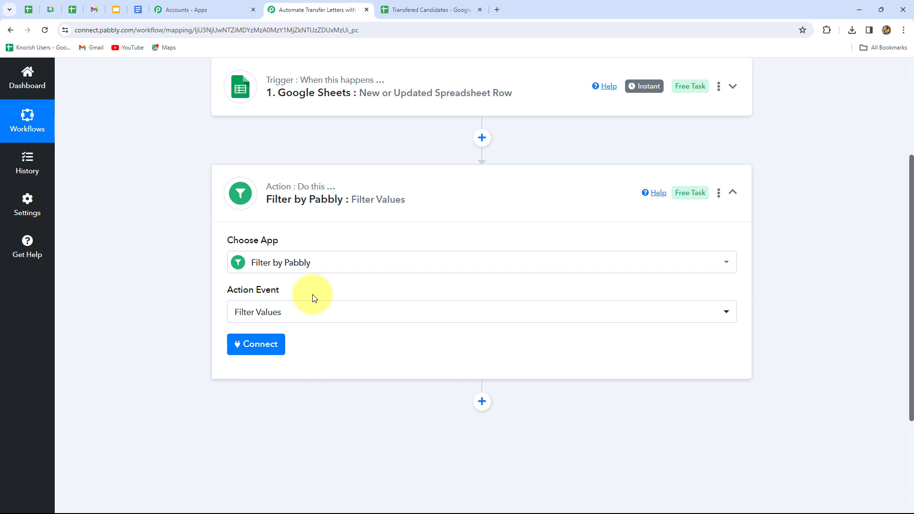
left_click(279, 344)
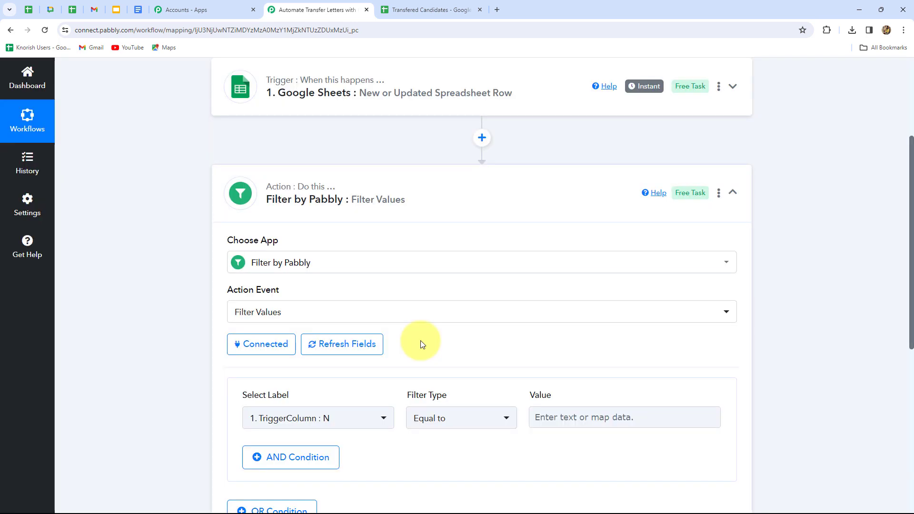
Step: Base the filter condition on the Google Sheets field Status : Send
scroll(420, 341, "down", 4)
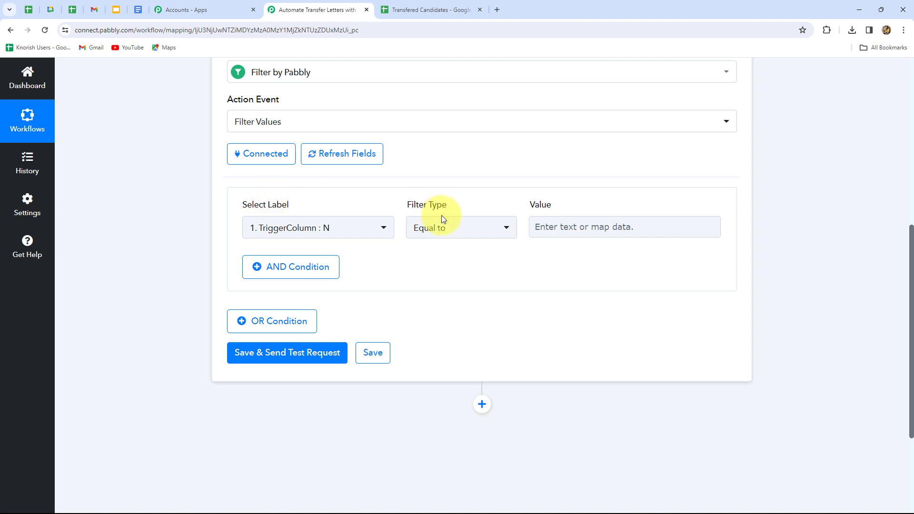
left_click(301, 232)
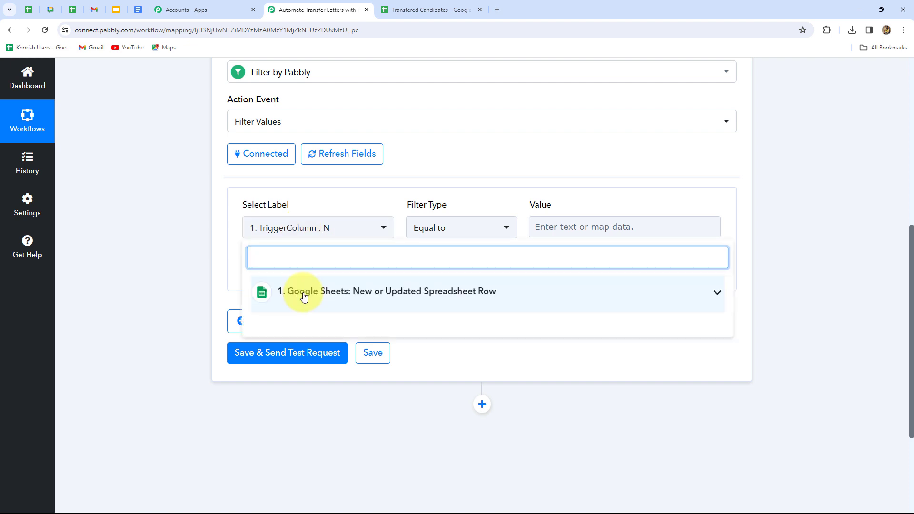
left_click(304, 296)
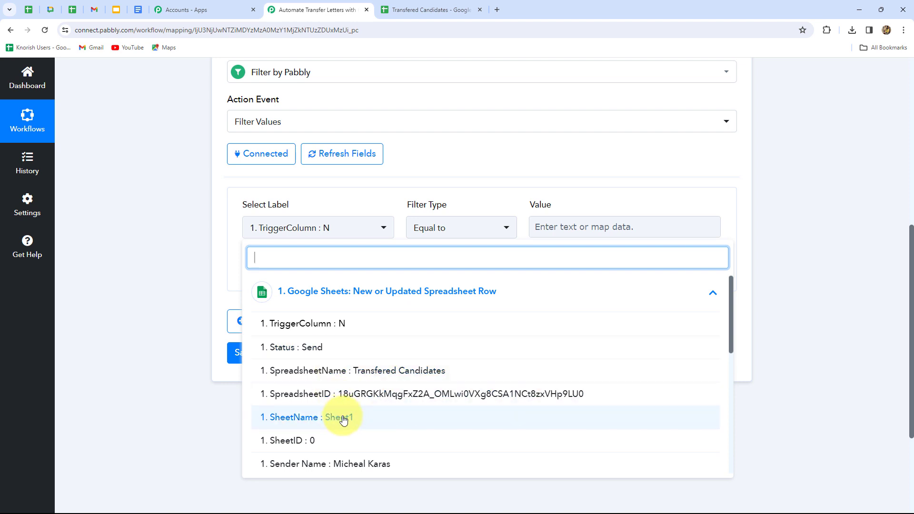
scroll(343, 419, "down", 2)
scroll(343, 418, "up", 2)
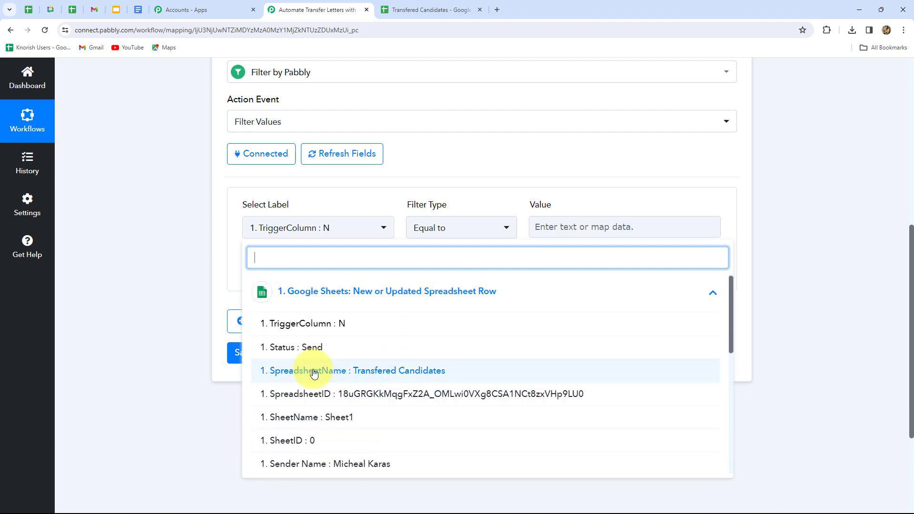
left_click(310, 348)
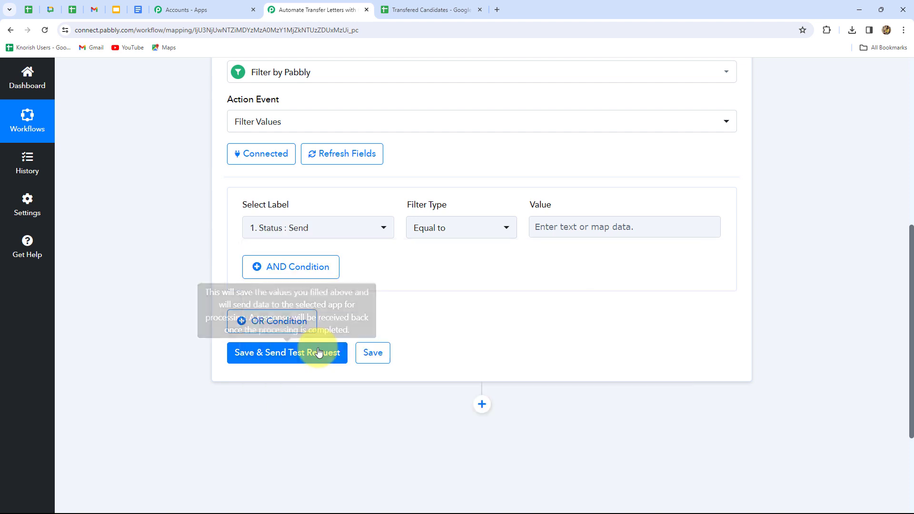
left_click(332, 231)
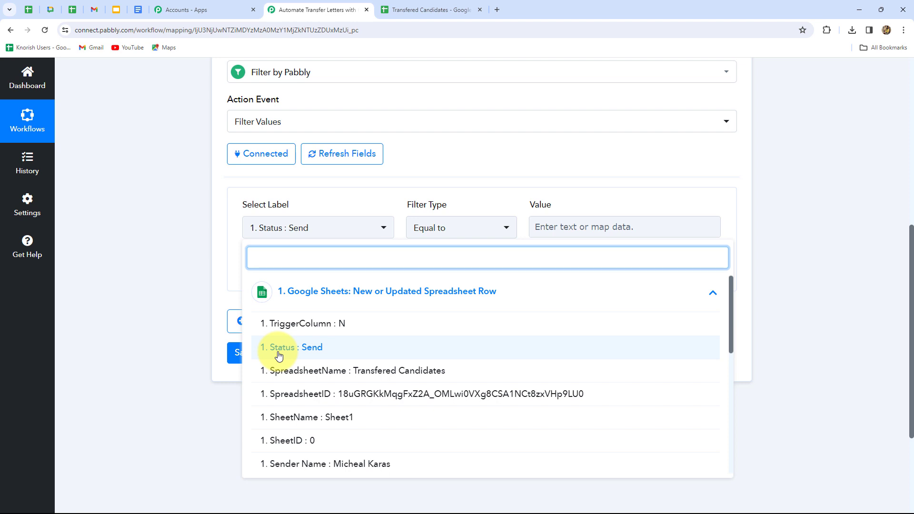
left_click(174, 297)
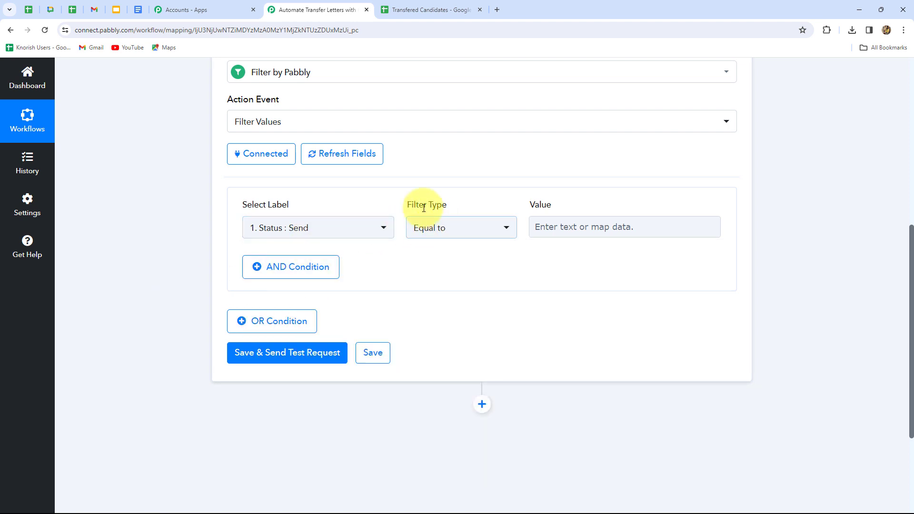
Step: Keep the Equal to comparison and enter Send as the value
left_click(437, 229)
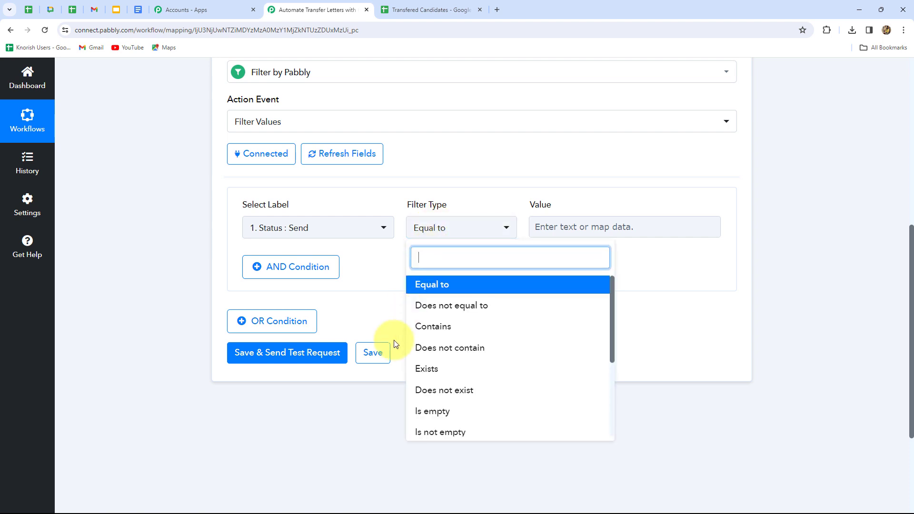
left_click(579, 223)
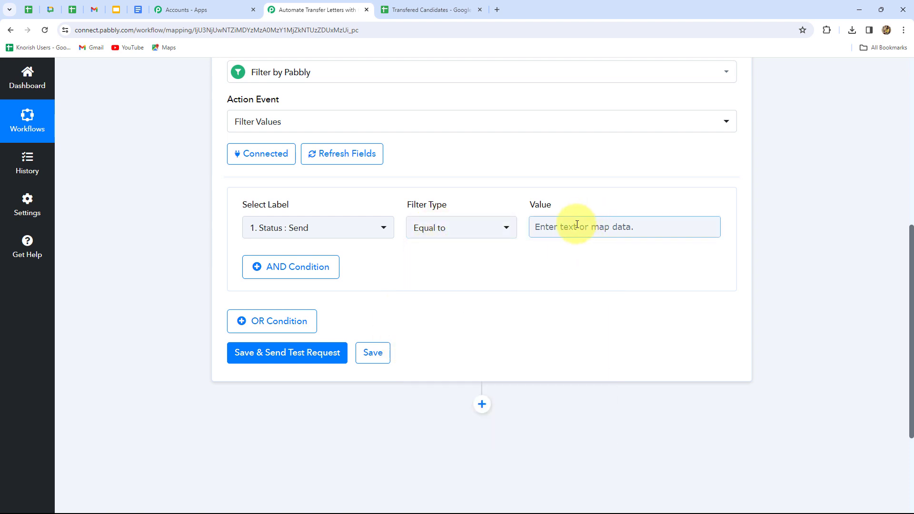
left_click(577, 224)
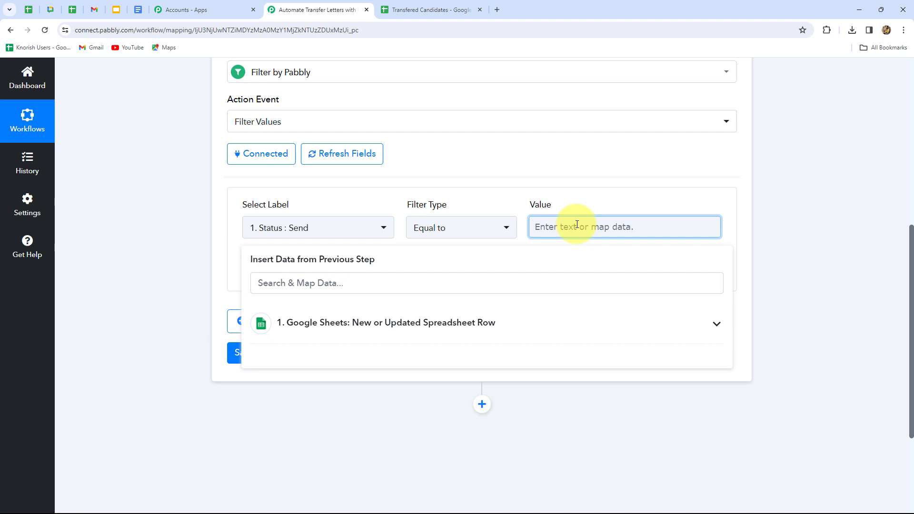
type("S")
key("Caps_Lock")
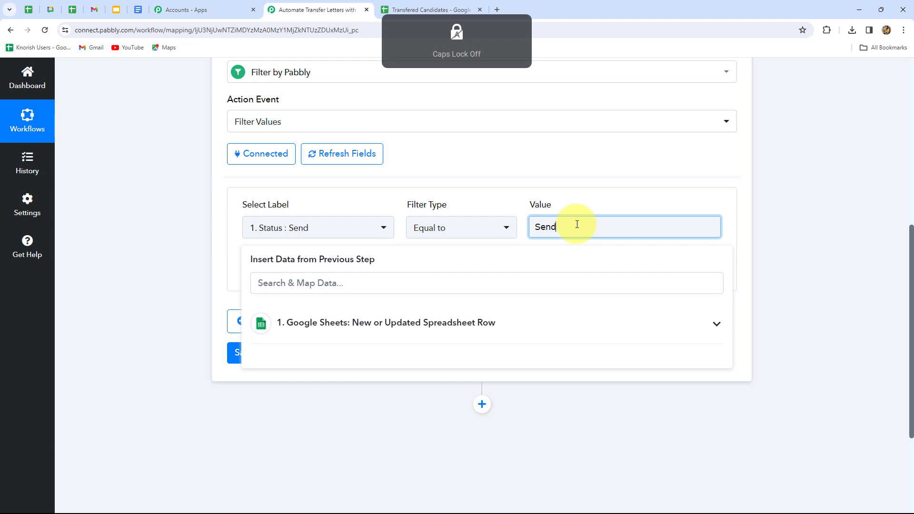
left_click(255, 205)
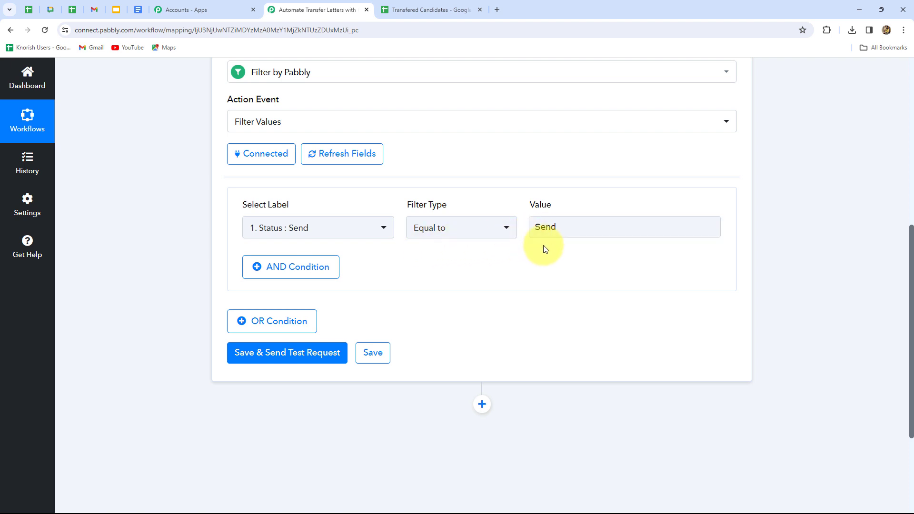
Step: Save and test the filter, confirming the response reports "Condition is true"
scroll(321, 293, "down", 3)
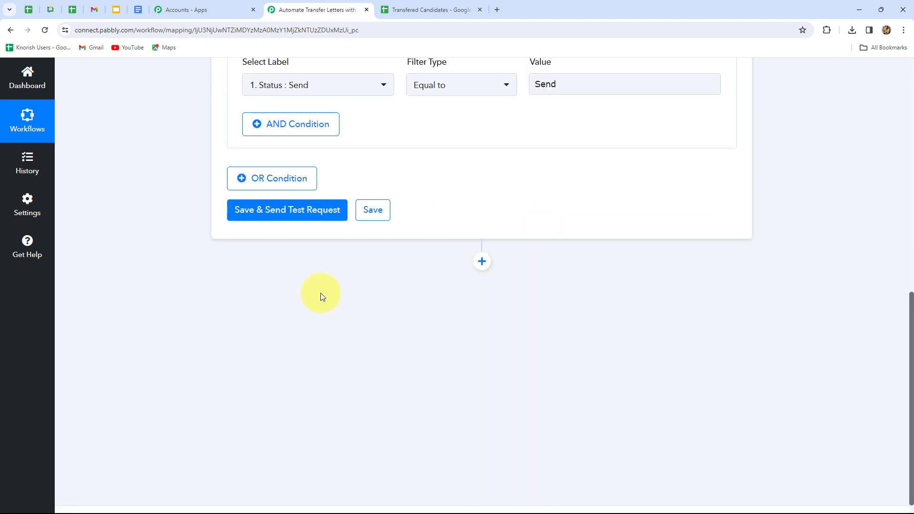
left_click(293, 213)
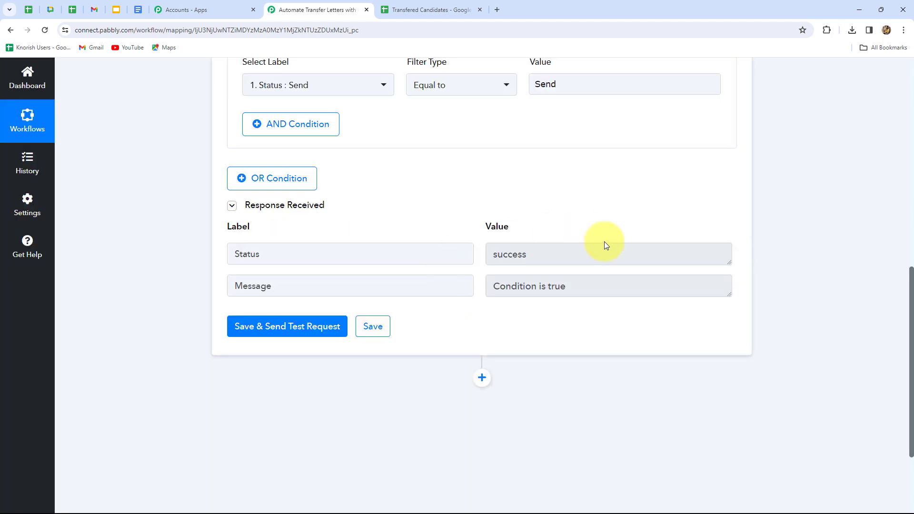
left_click_drag(492, 286, 635, 289)
left_click(610, 327)
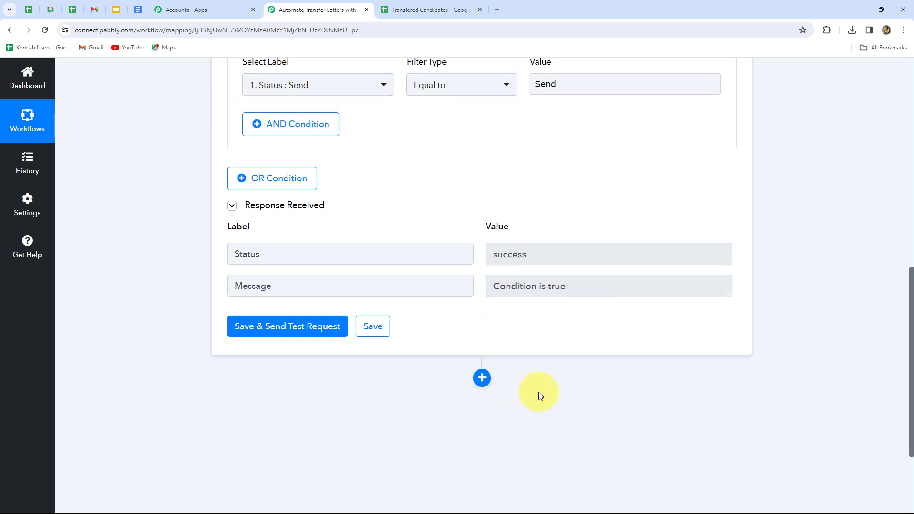
scroll(599, 390, "down", 3)
Step: Add a Google Docs step after the filter with the Create Document from Template action
left_click(478, 247)
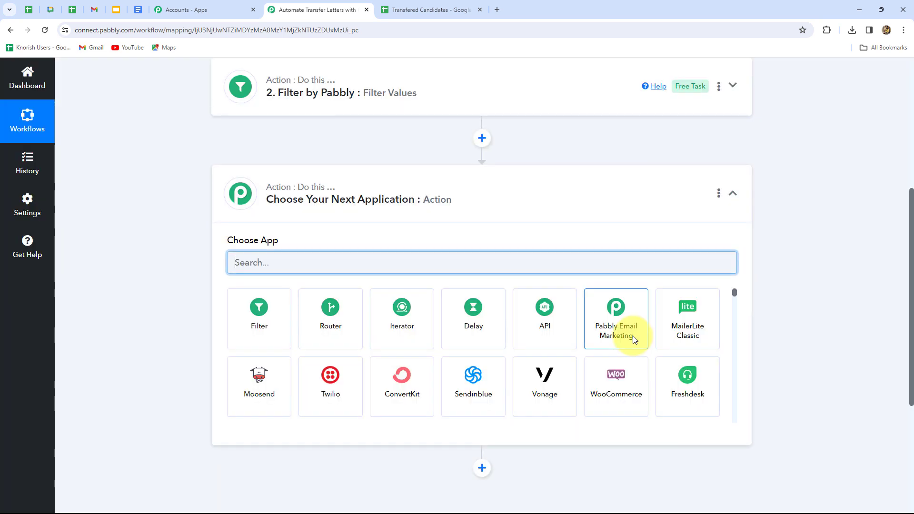
key("Caps_Lock")
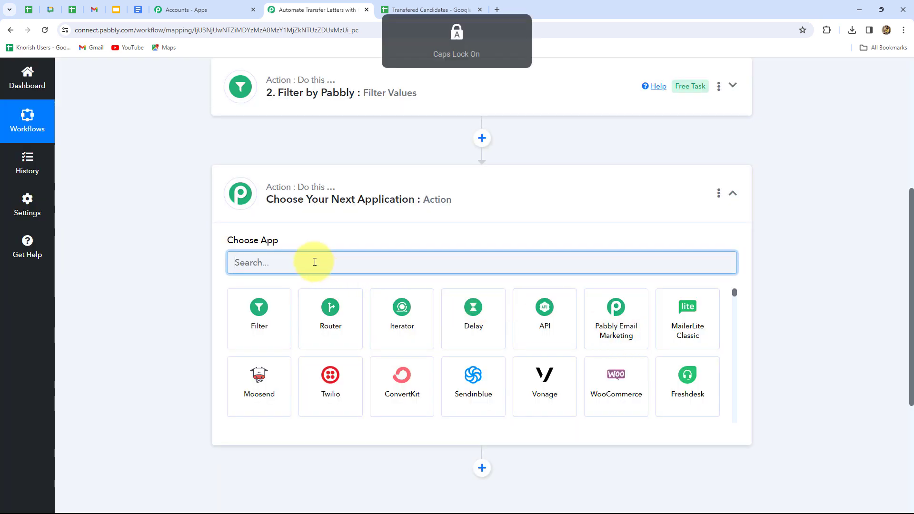
type("G")
key("Caps_Lock")
type("oogl")
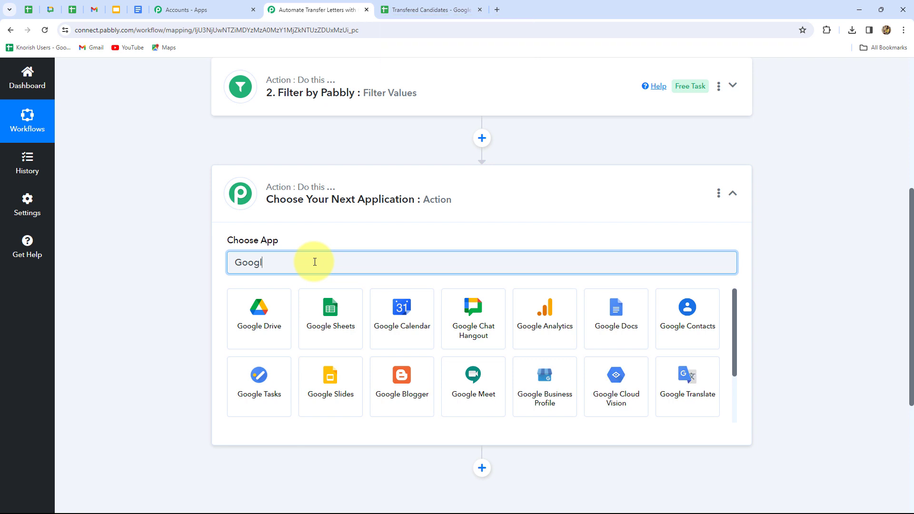
left_click(586, 321)
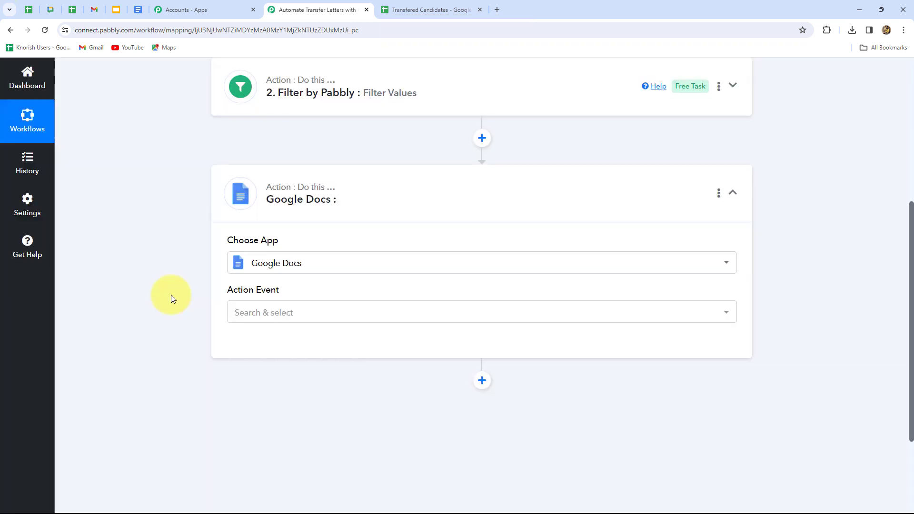
left_click(257, 316)
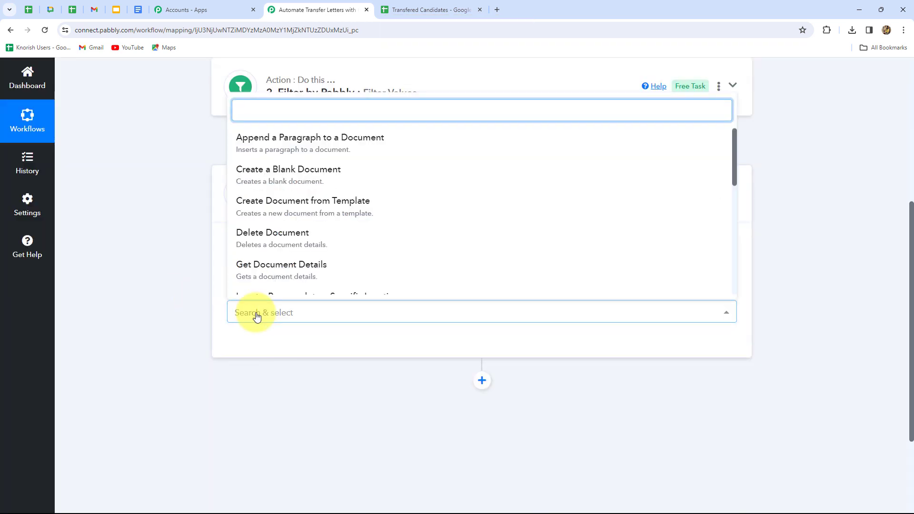
left_click(342, 210)
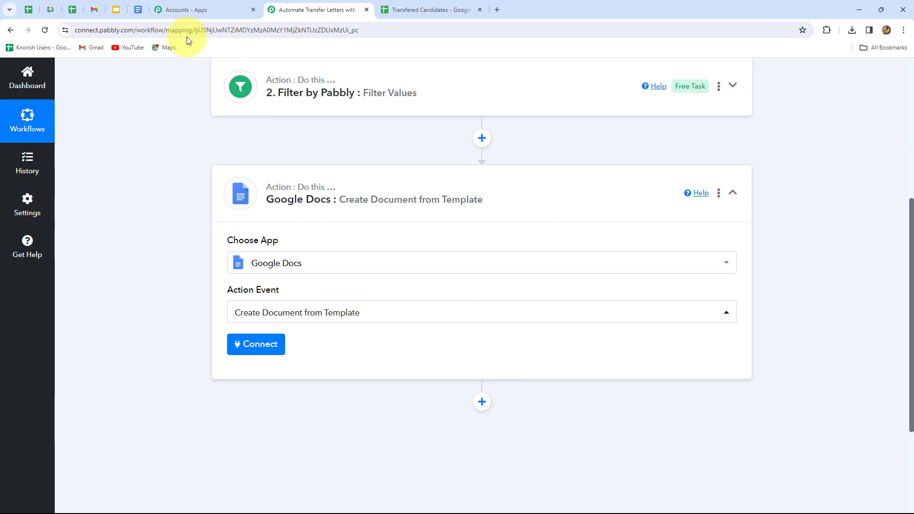
left_click(140, 13)
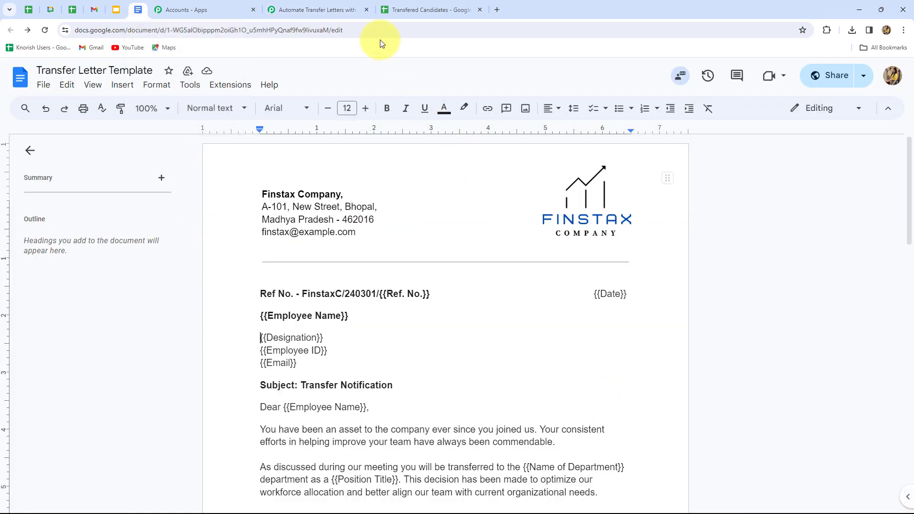
Step: Connect the Google Docs step through the existing Google Docs #6 connection and save it
left_click(328, 5)
left_click(263, 344)
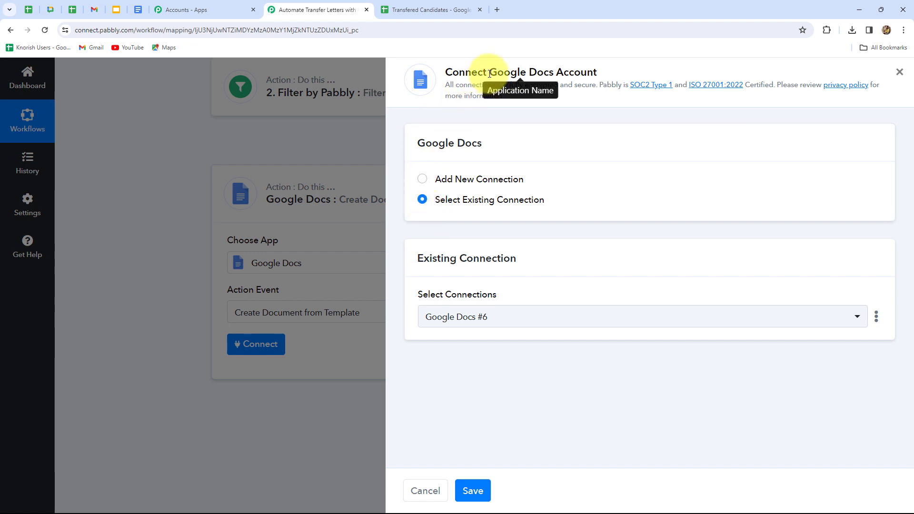
left_click_drag(490, 74, 593, 72)
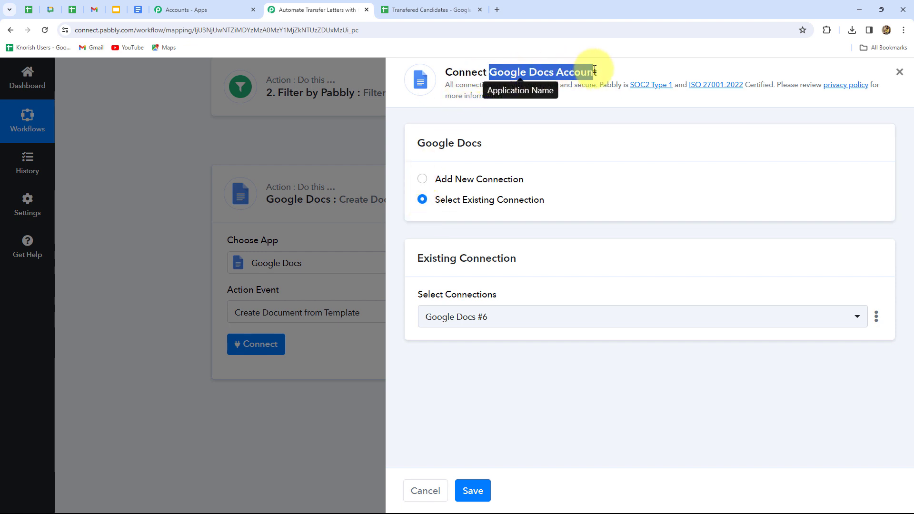
left_click(423, 184)
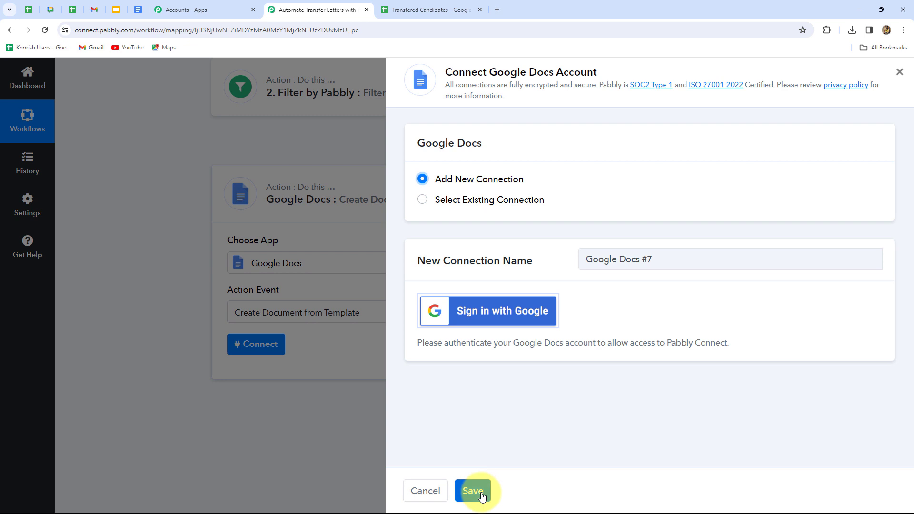
left_click(422, 199)
left_click(473, 491)
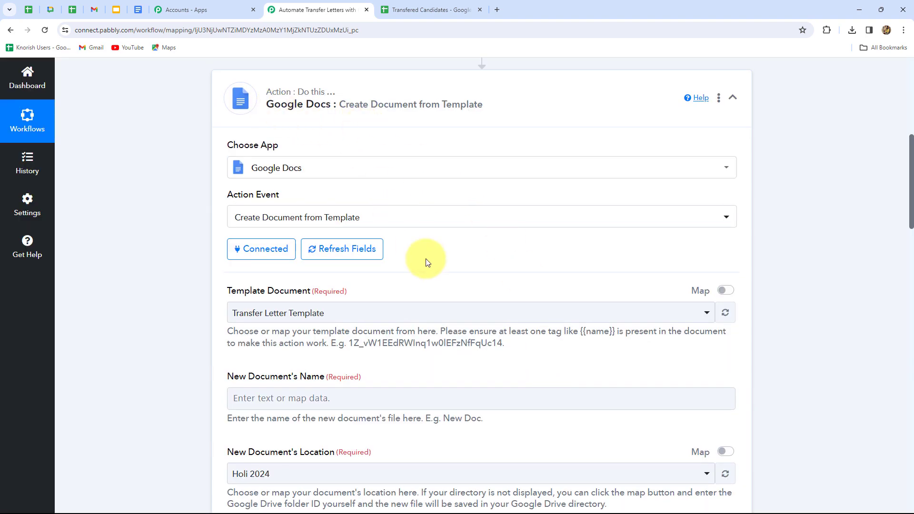
Step: Confirm Transfer Letter Template is the chosen template, then scroll to the New Document's Name field
scroll(424, 259, "down", 3)
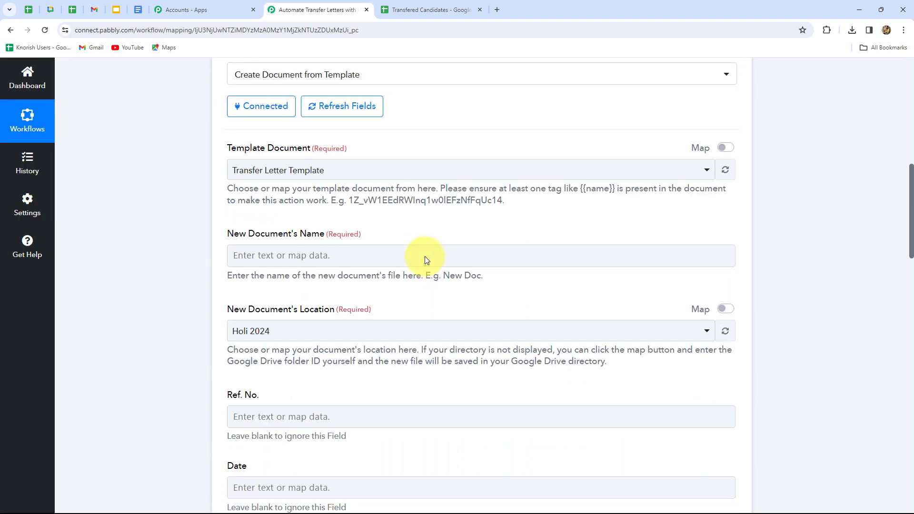
left_click(137, 11)
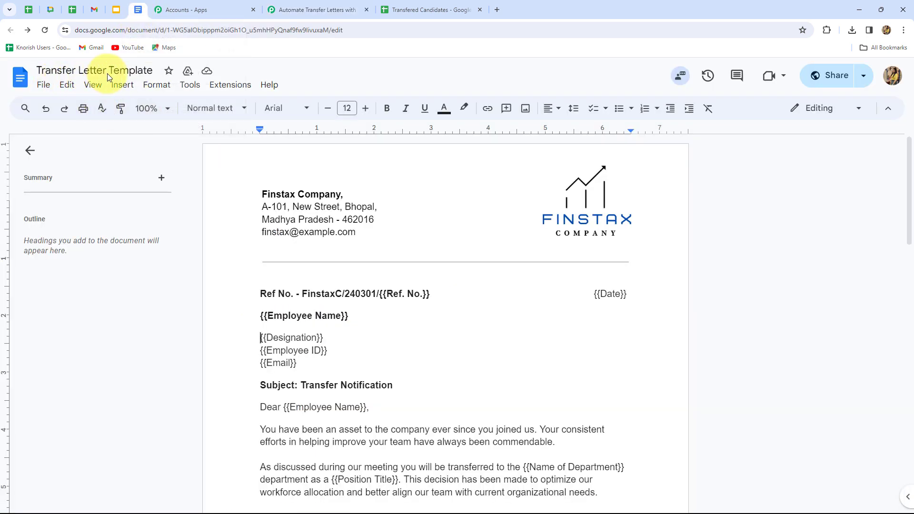
left_click(295, 8)
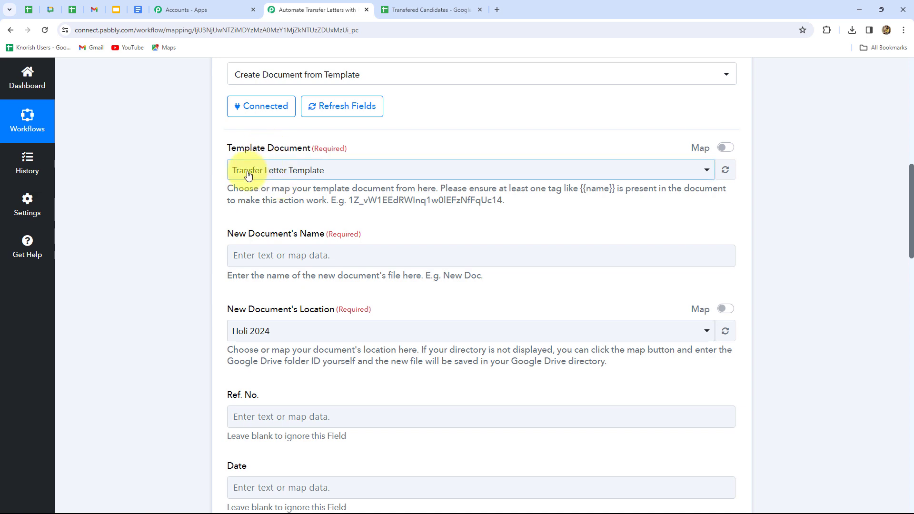
scroll(305, 232, "down", 1)
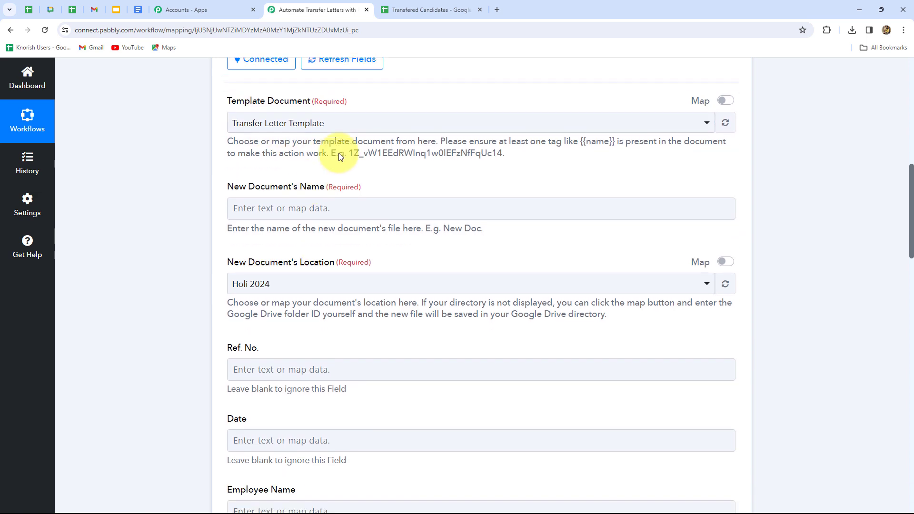
left_click(354, 123)
left_click(189, 224)
scroll(255, 149, "down", 2)
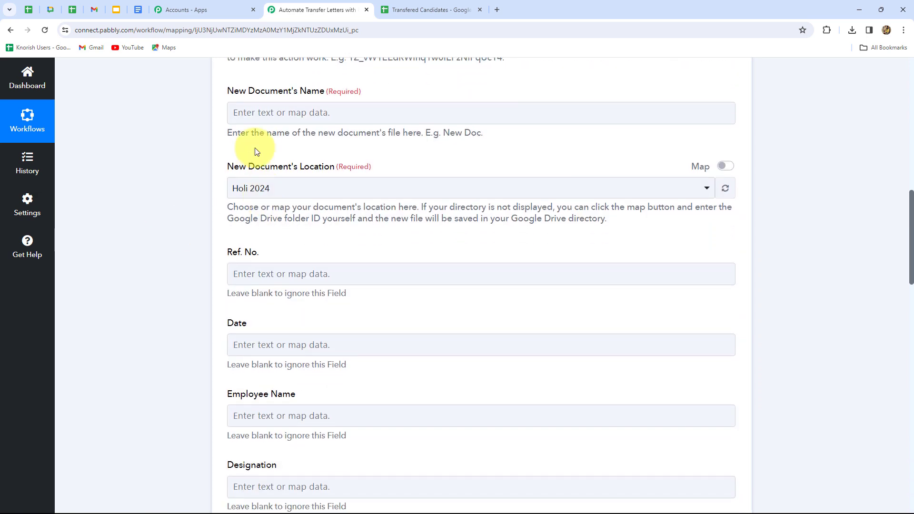
Step: Name new documents 'Transfer Letter For:' followed by the sheet's Employee Full Name
left_click(301, 115)
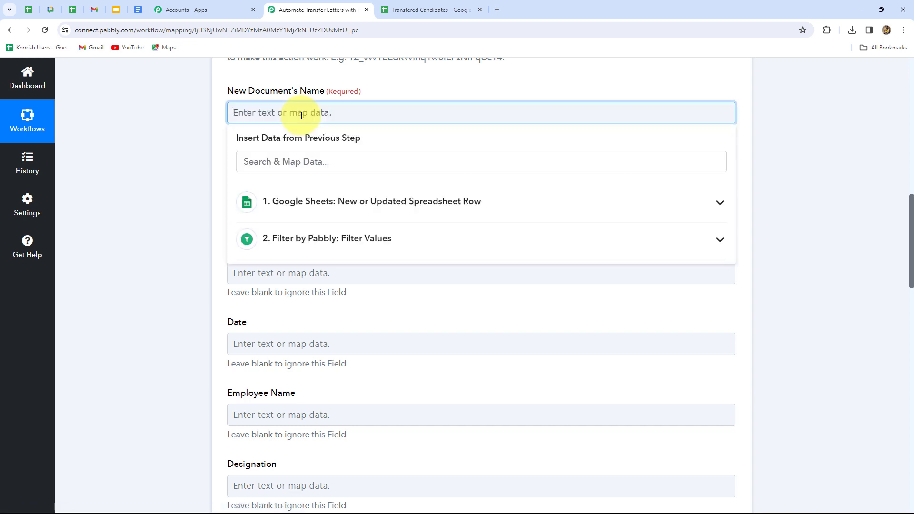
type("Transfer Letter For:")
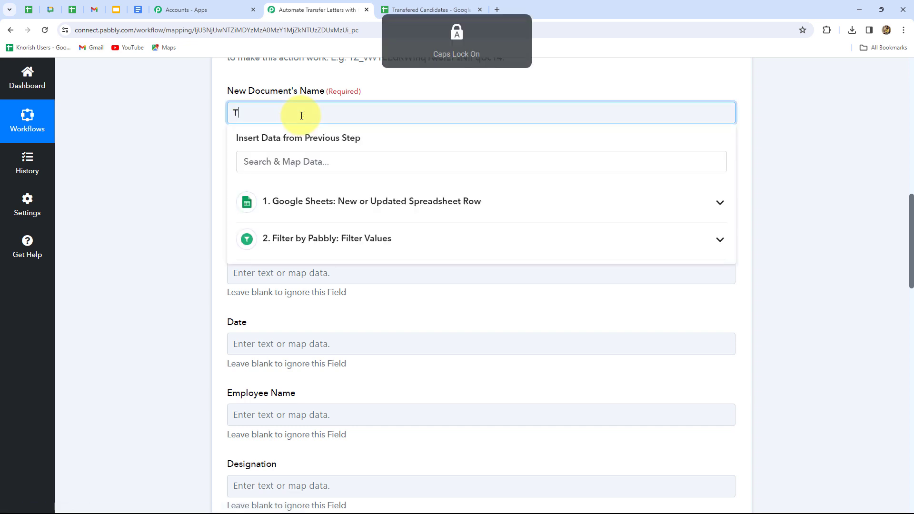
left_click(312, 204)
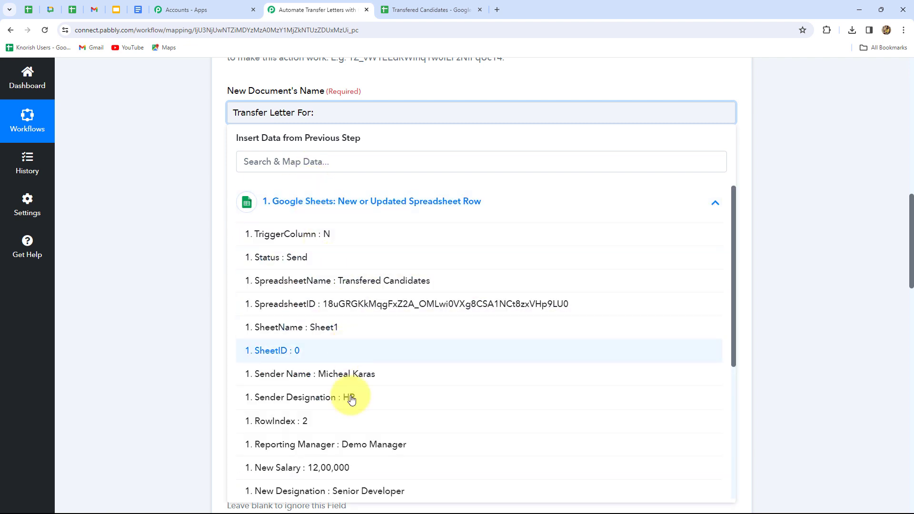
left_click(311, 160)
type("name")
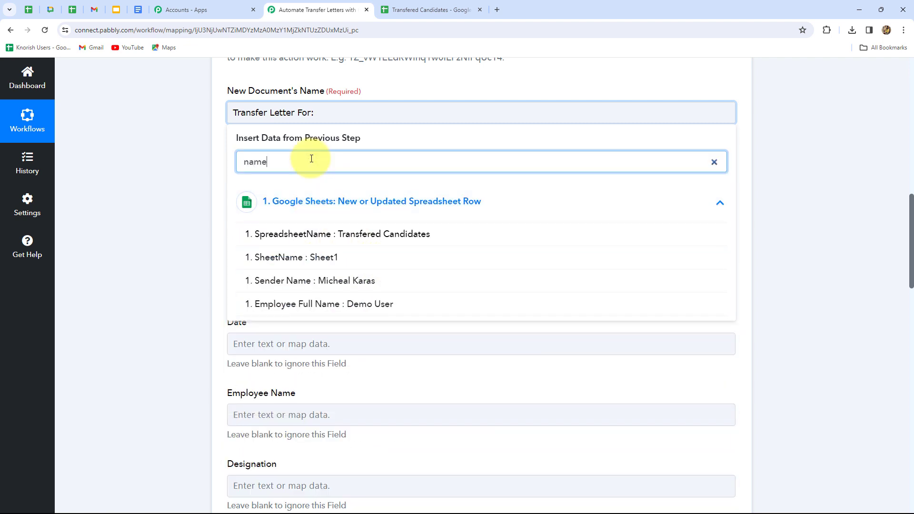
left_click(410, 304)
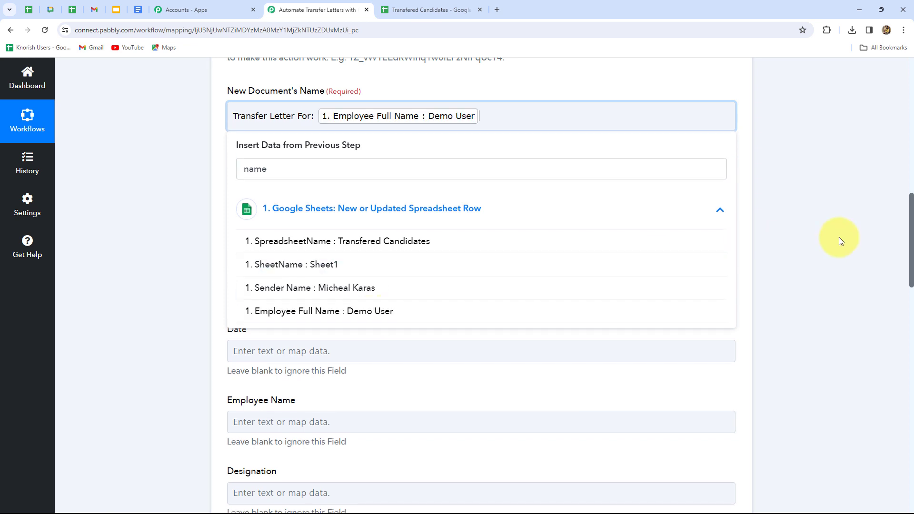
left_click(839, 239)
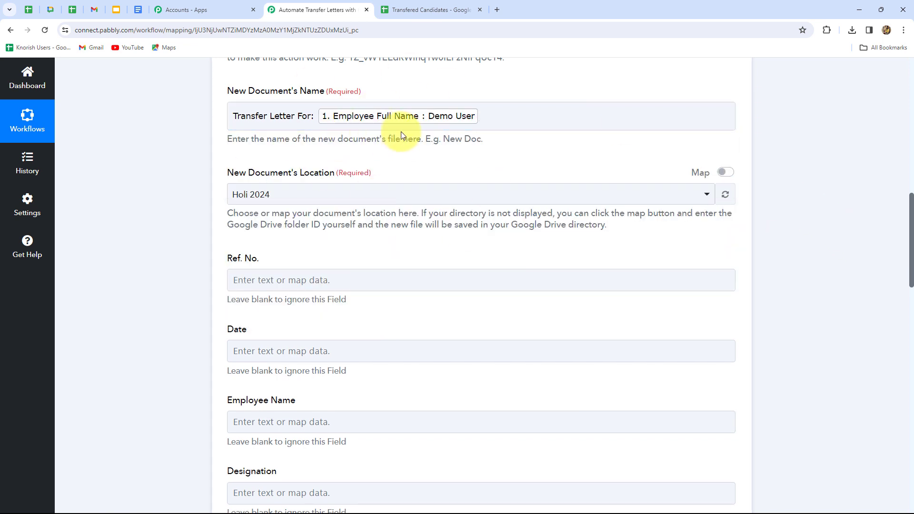
left_click(241, 117)
left_click_drag(233, 117, 313, 118)
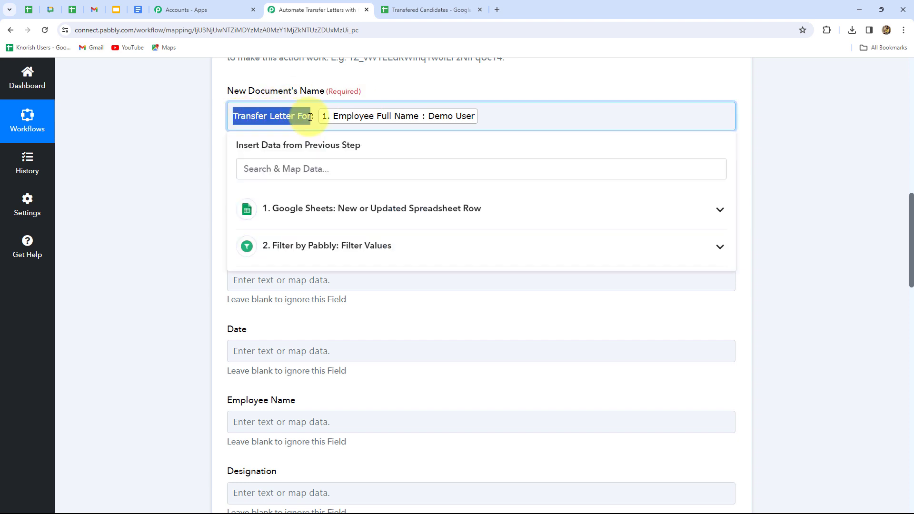
left_click(208, 135)
left_click(503, 116)
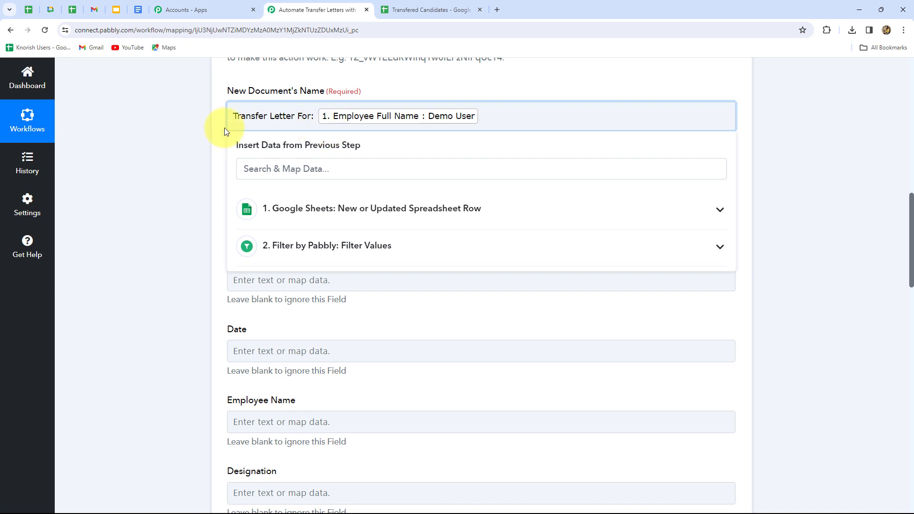
left_click(158, 222)
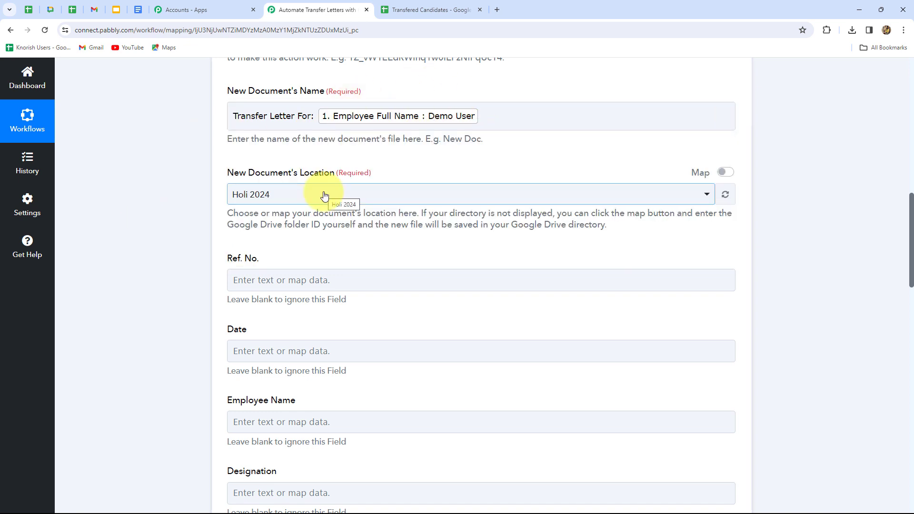
Step: Save new documents in the Google Sheets Integration folder
scroll(324, 195, "down", 1)
left_click(327, 145)
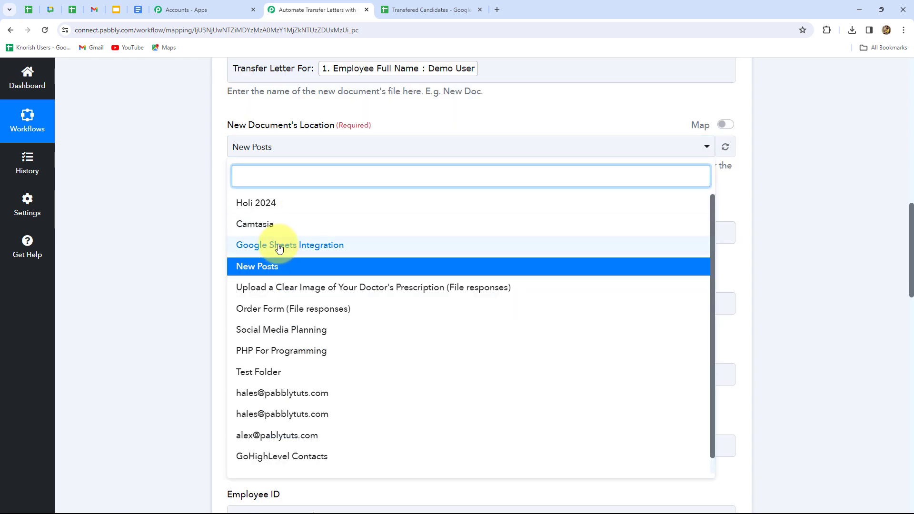
left_click(280, 248)
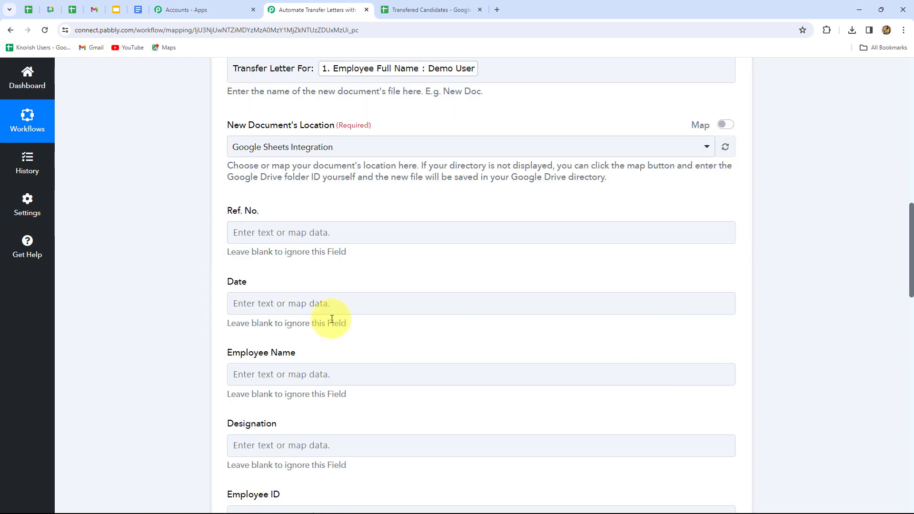
scroll(328, 319, "down", 3)
left_click(262, 138)
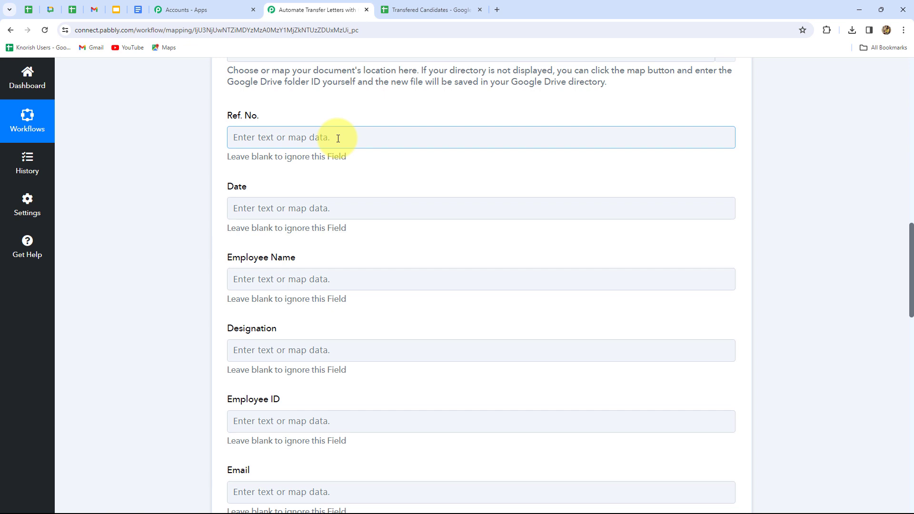
left_click(138, 11)
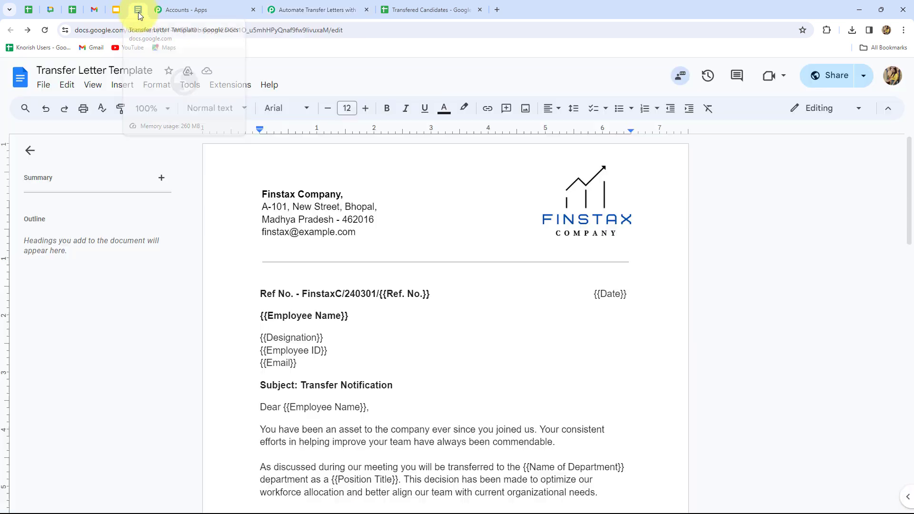
Step: Inspect the Ref. No. placeholder text in the letter template
double_click(309, 295)
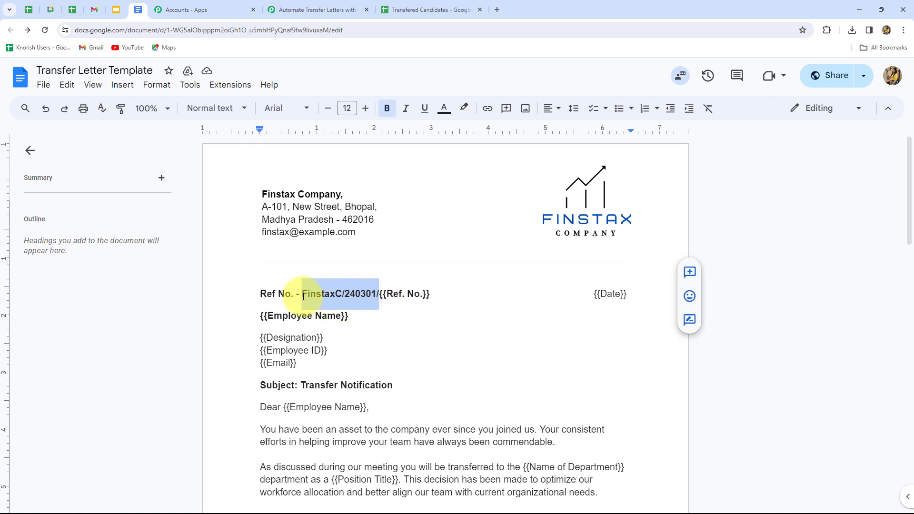
left_click(385, 295)
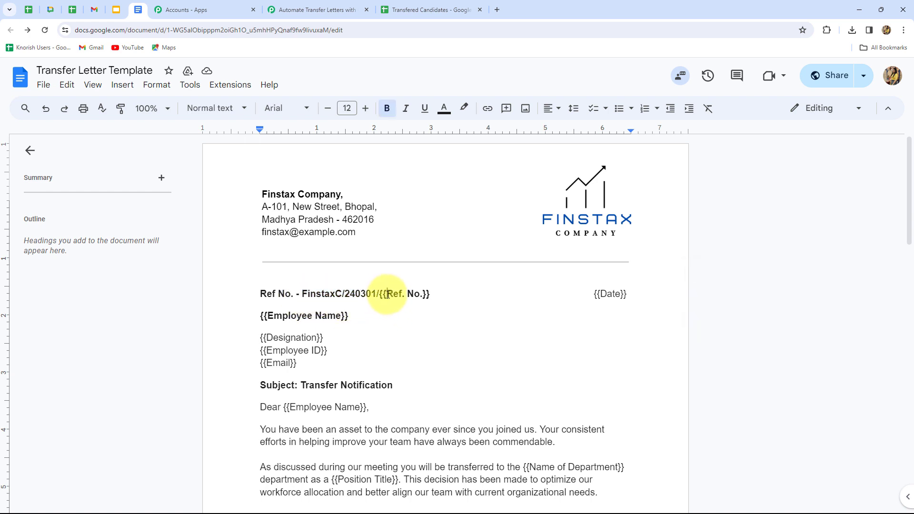
left_click_drag(386, 294, 420, 295)
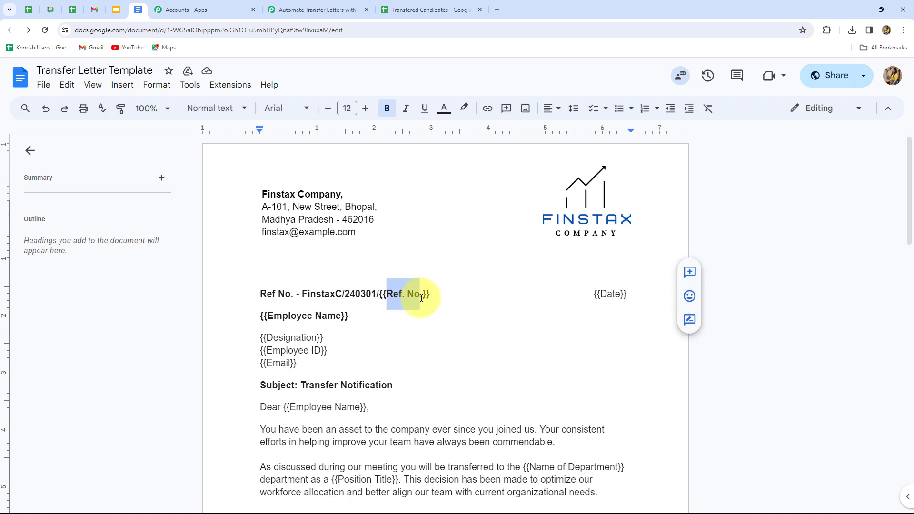
left_click(429, 322)
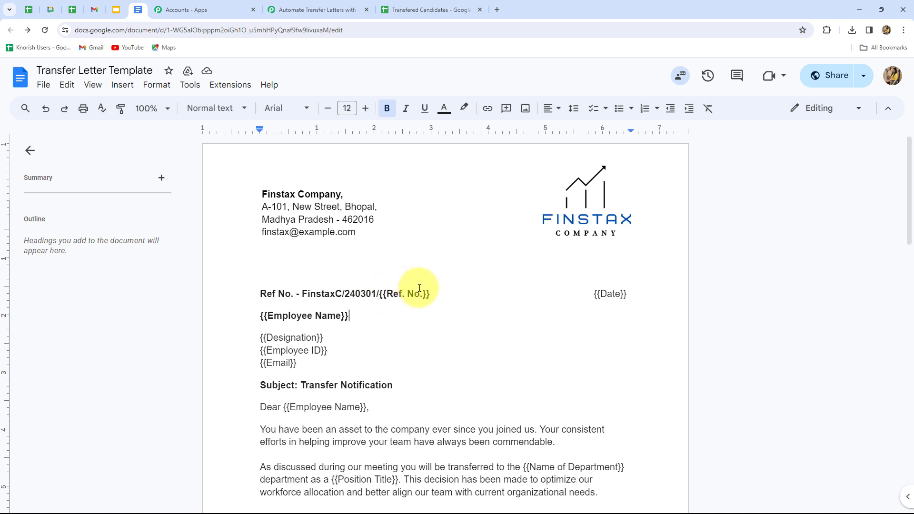
Step: Bring up the Transfered Candidates spreadsheet scrolled back to column A
left_click(415, 7)
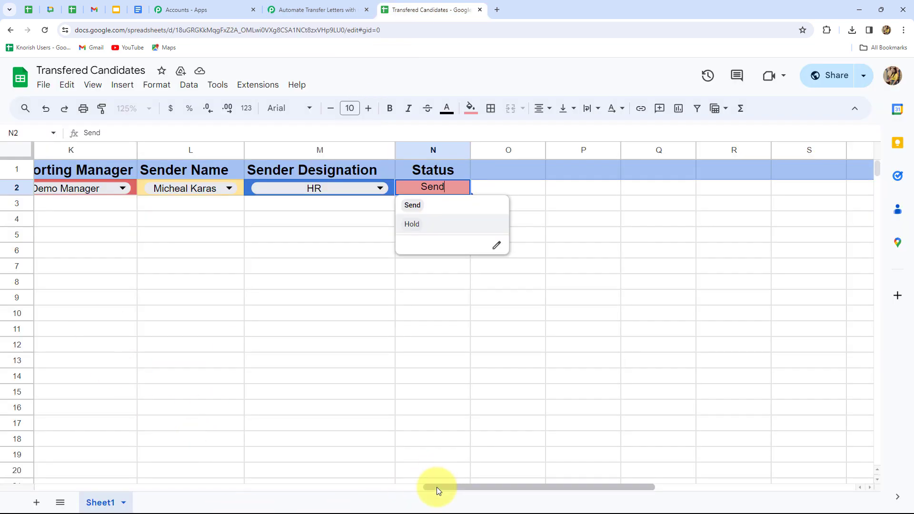
left_click_drag(436, 487, 33, 497)
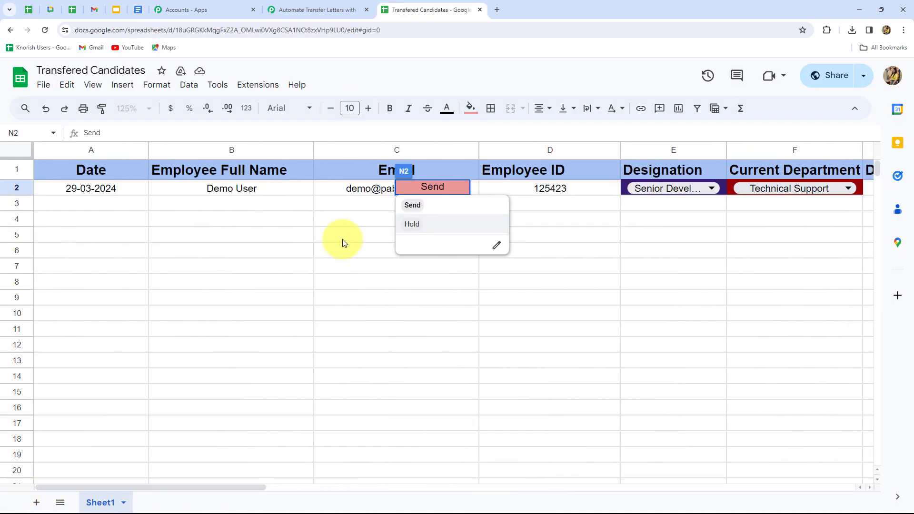
left_click(380, 204)
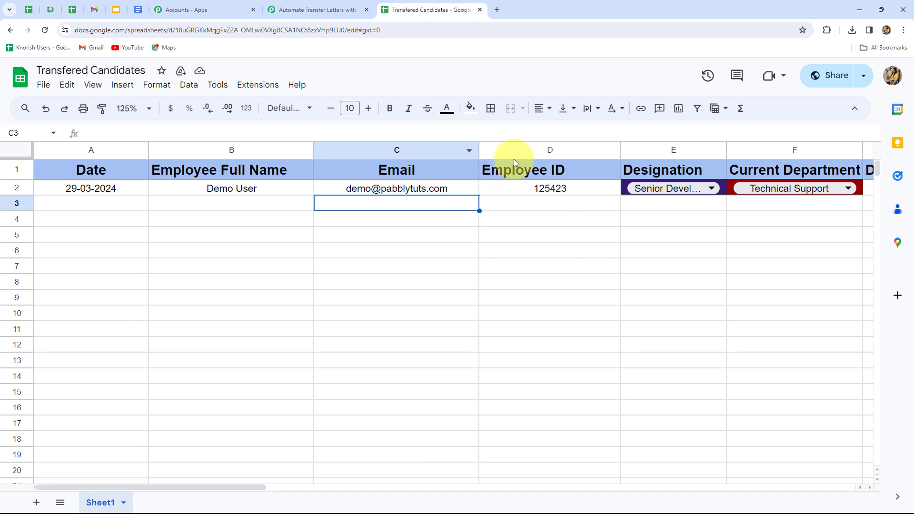
Step: Map the sheet's Employee ID into the Ref. No. field
left_click(295, 7)
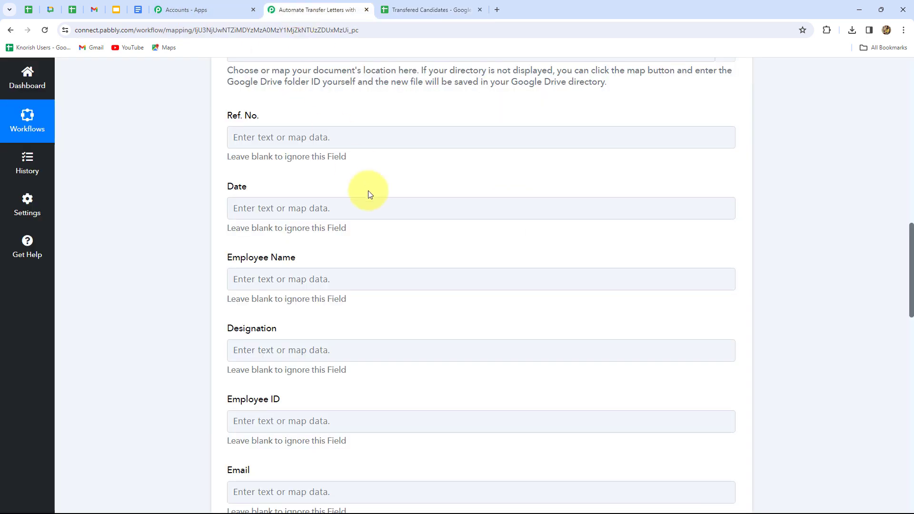
left_click(292, 137)
left_click(322, 230)
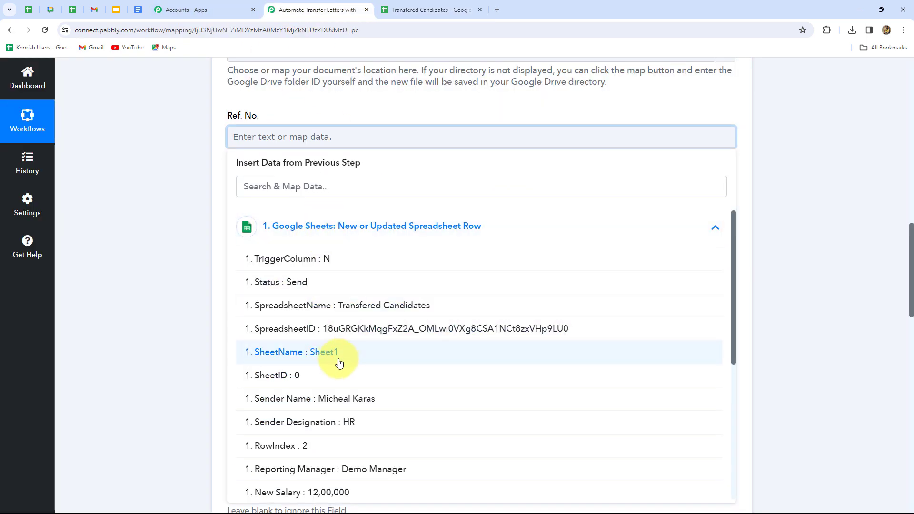
scroll(340, 429, "down", 3)
left_click(271, 372)
left_click(801, 247)
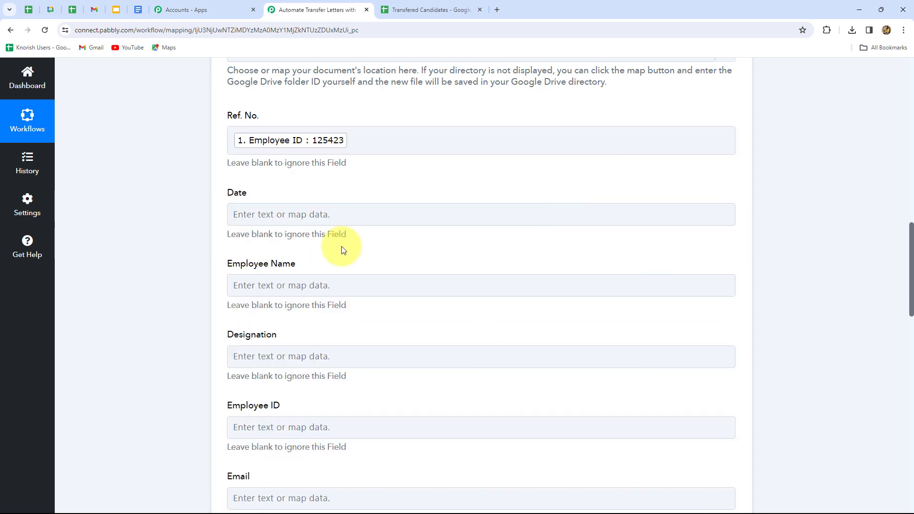
Step: Map the sheet's Date value into the Date field
scroll(265, 210, "down", 2)
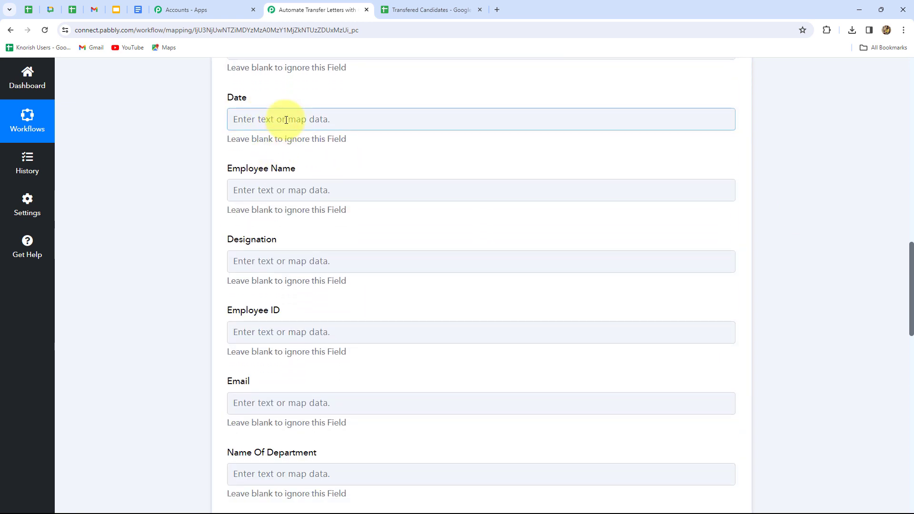
left_click(286, 119)
left_click(379, 214)
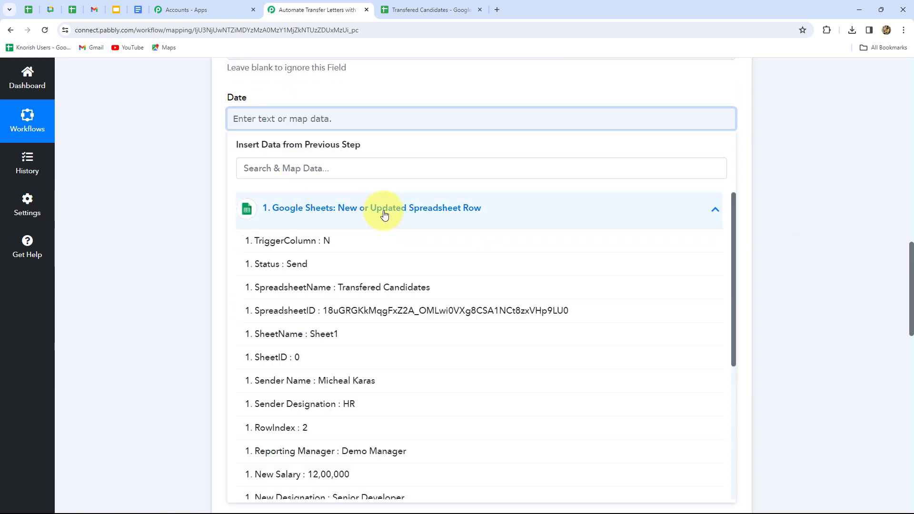
left_click(288, 168)
type("date")
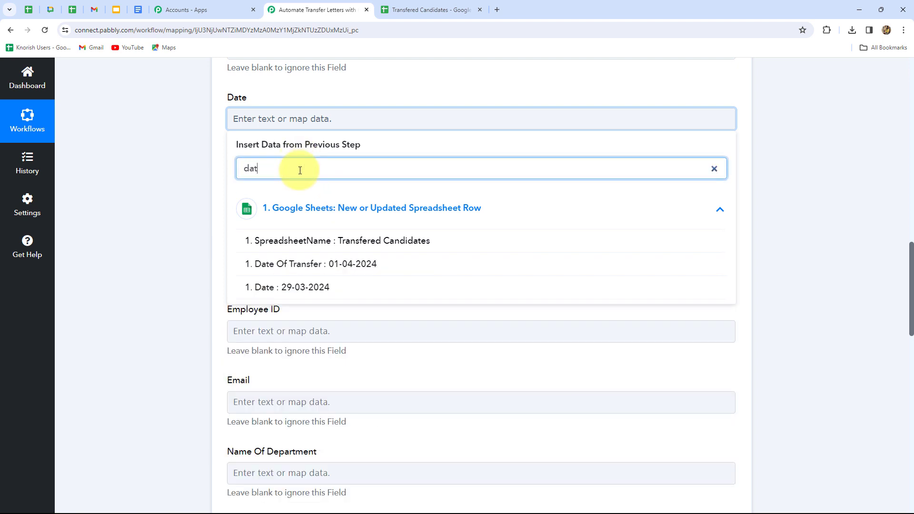
left_click(316, 292)
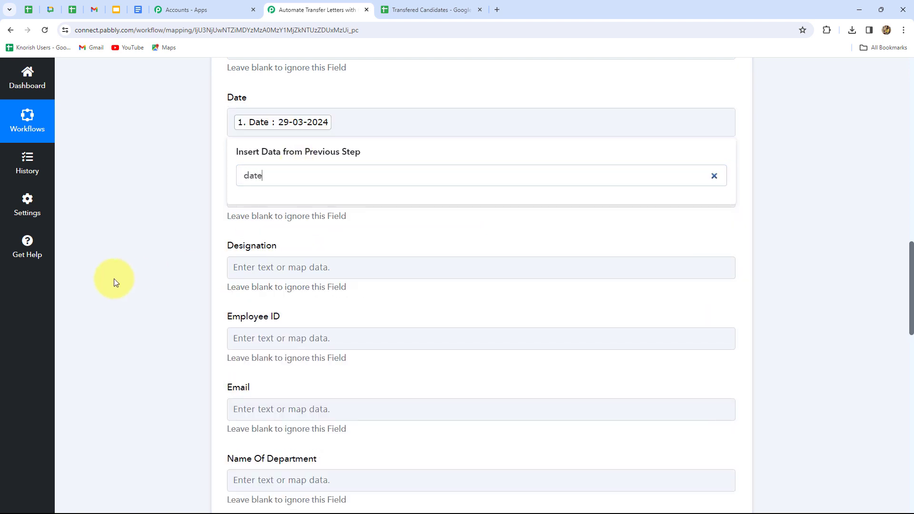
left_click(117, 282)
Step: Map Employee Full Name into Employee Name, checking the letter template's placeholders
left_click(294, 195)
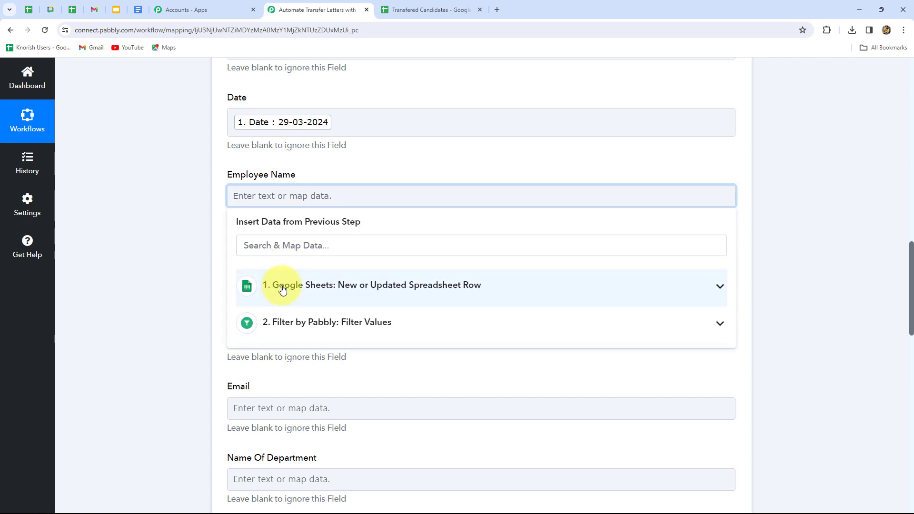
left_click(281, 285)
type("n")
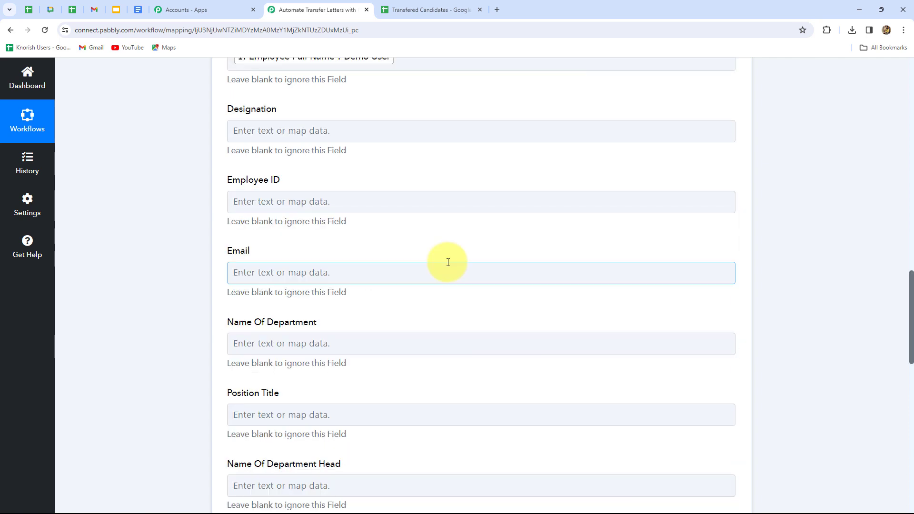
scroll(447, 261, "up", 5)
scroll(447, 266, "up", 5)
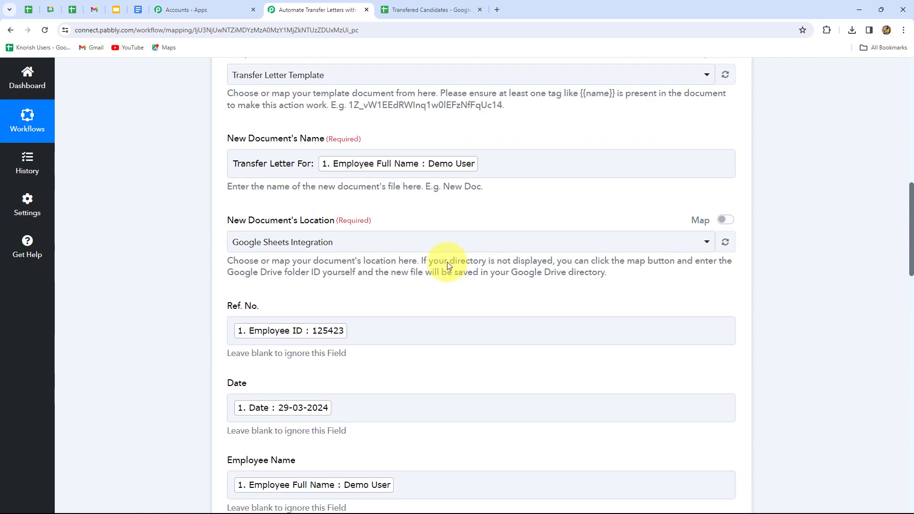
scroll(446, 266, "down", 15)
scroll(447, 266, "up", 8)
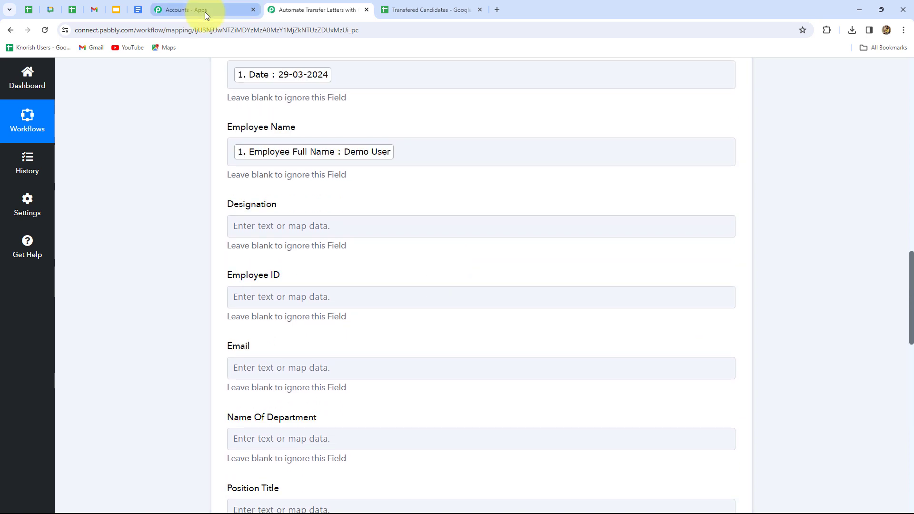
left_click(138, 10)
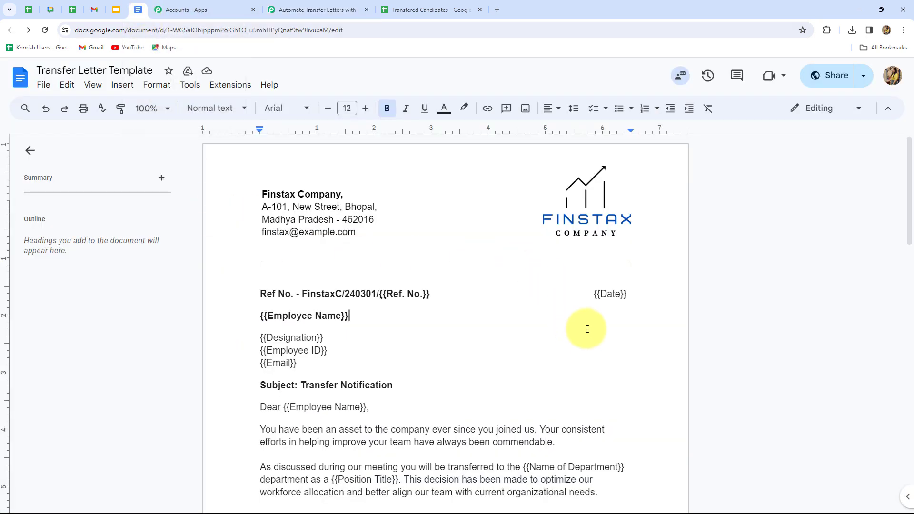
scroll(585, 327, "down", 8)
scroll(588, 327, "up", 6)
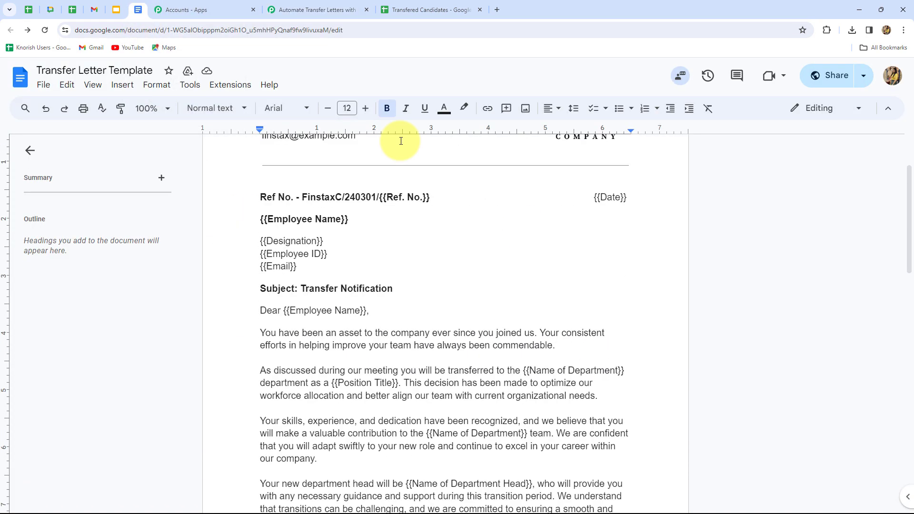
left_click(295, 10)
Step: Map the sheet's Designation (Senior Developer) into the Designation field
scroll(412, 275, "down", 4)
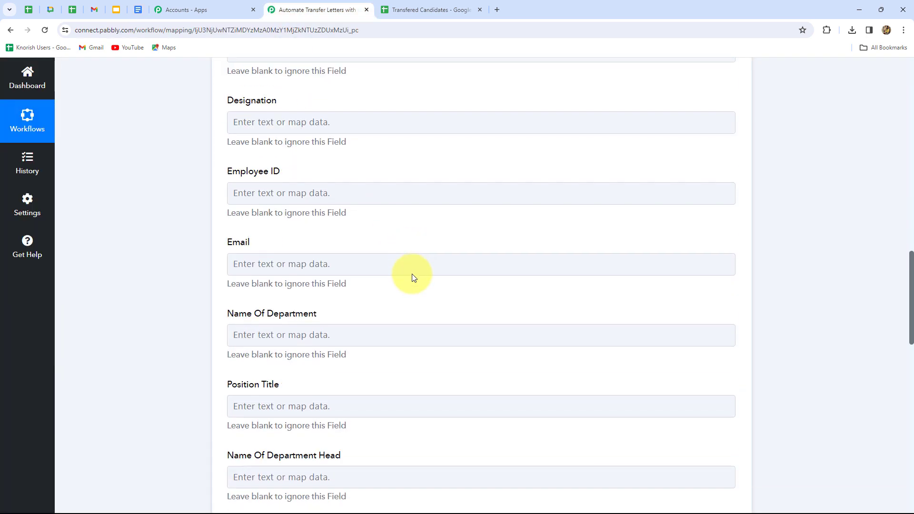
scroll(412, 274, "up", 3)
left_click(337, 178)
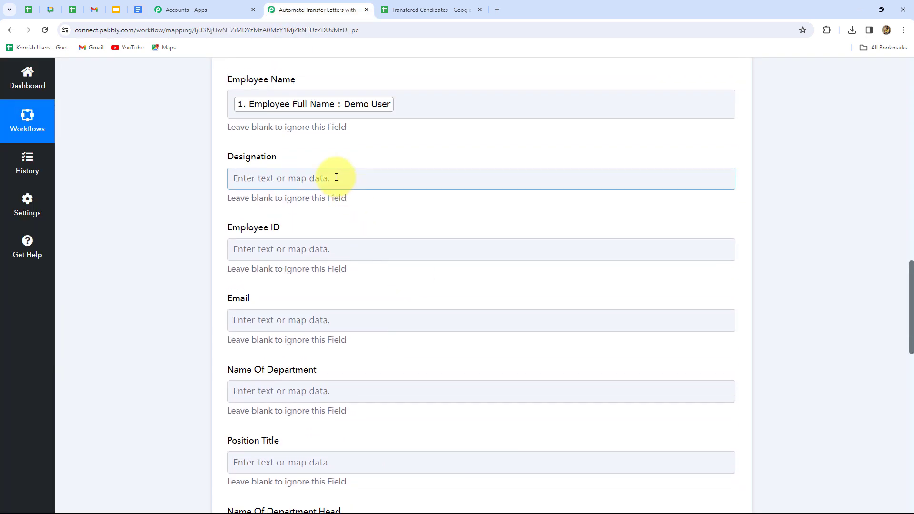
left_click(321, 277)
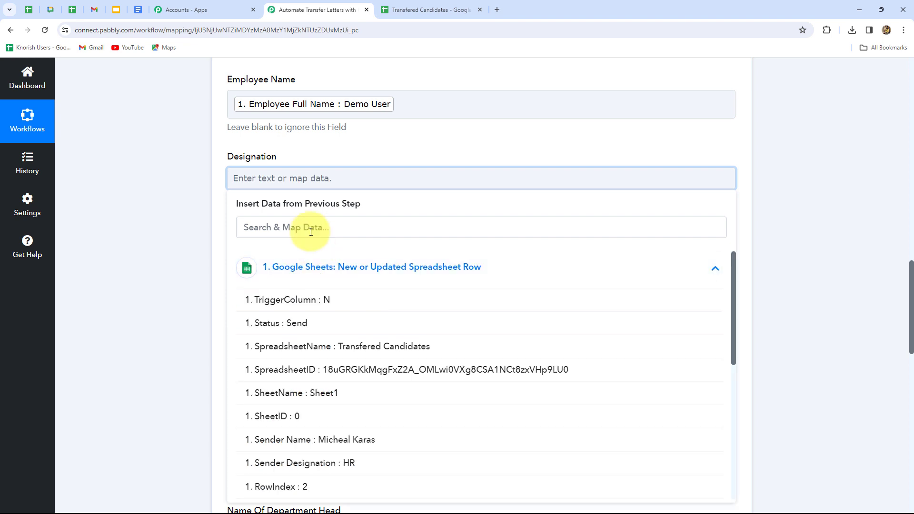
left_click(308, 229)
type("desi")
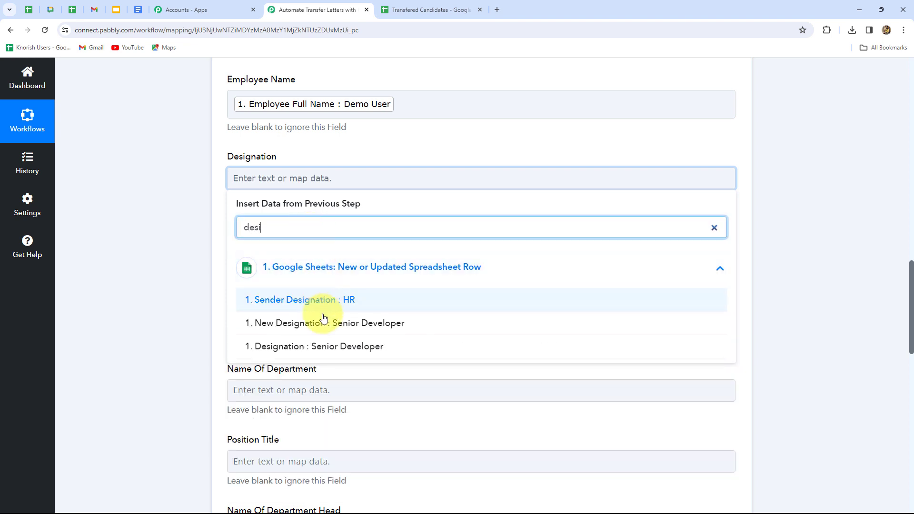
left_click(347, 347)
left_click(160, 313)
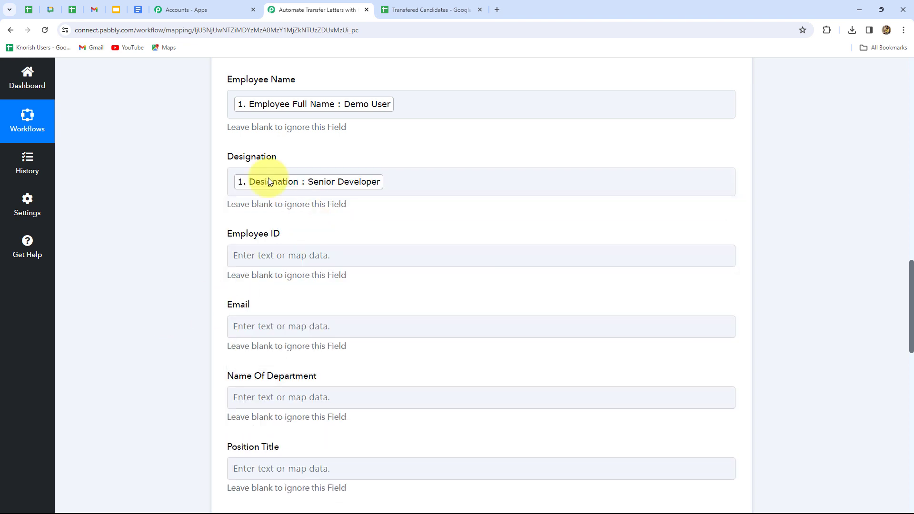
scroll(329, 239, "down", 2)
Step: Map Employee ID 125423 into Employee ID, leaving Email unmapped
left_click(302, 162)
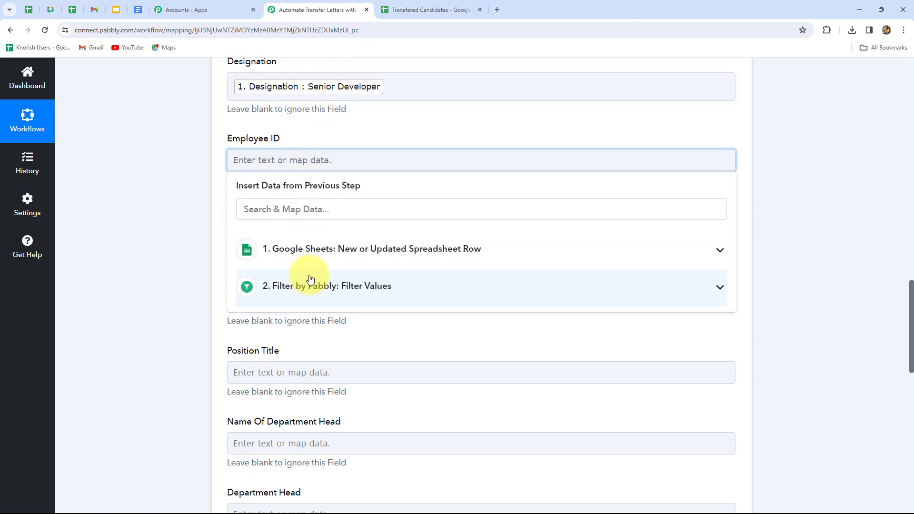
left_click(318, 255)
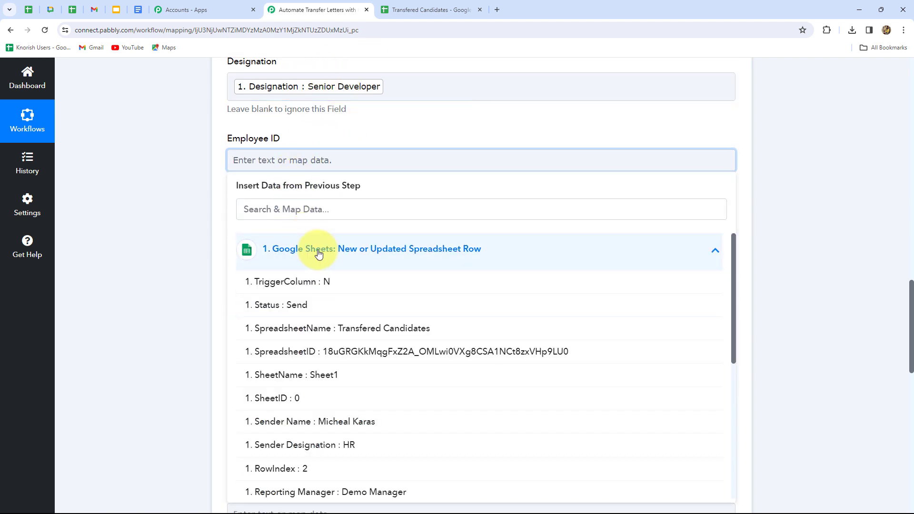
scroll(333, 376, "down", 5)
left_click(330, 376)
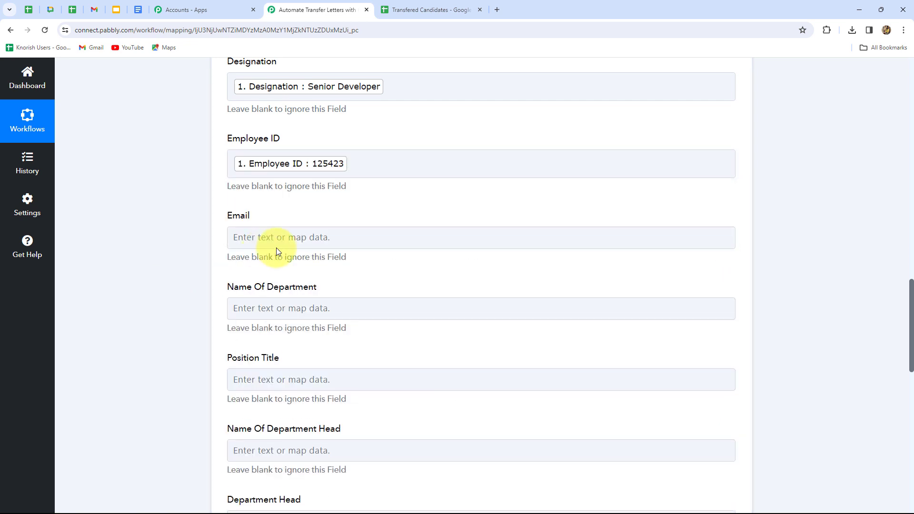
left_click(276, 246)
scroll(284, 171, "down", 2)
left_click(287, 142)
left_click(253, 240)
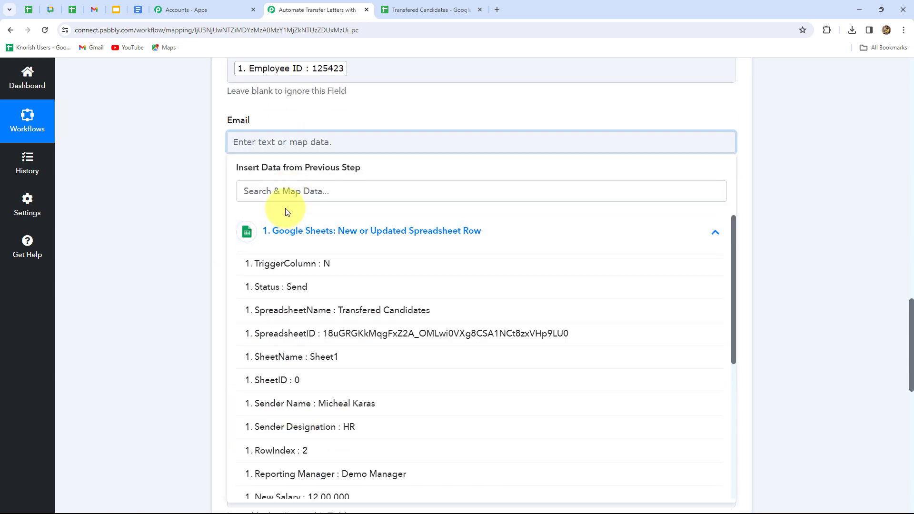
left_click(286, 197)
left_click(172, 273)
scroll(172, 273, "down", 5)
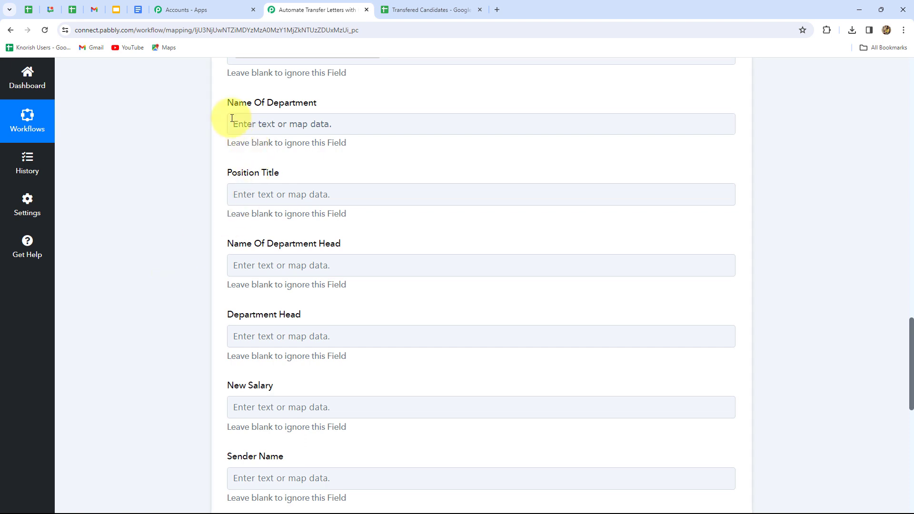
Step: Map New Department into Name Of Department and New Designation into Position Title
left_click(302, 125)
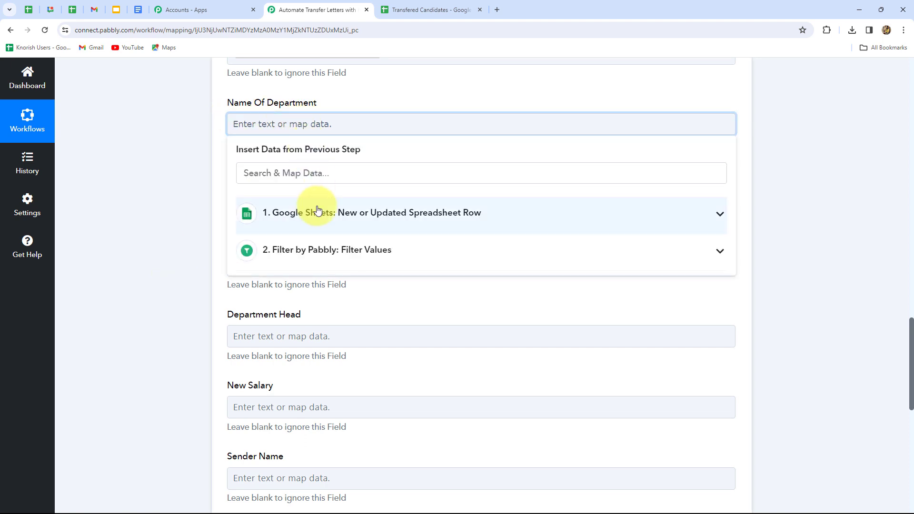
left_click(314, 211)
type("new")
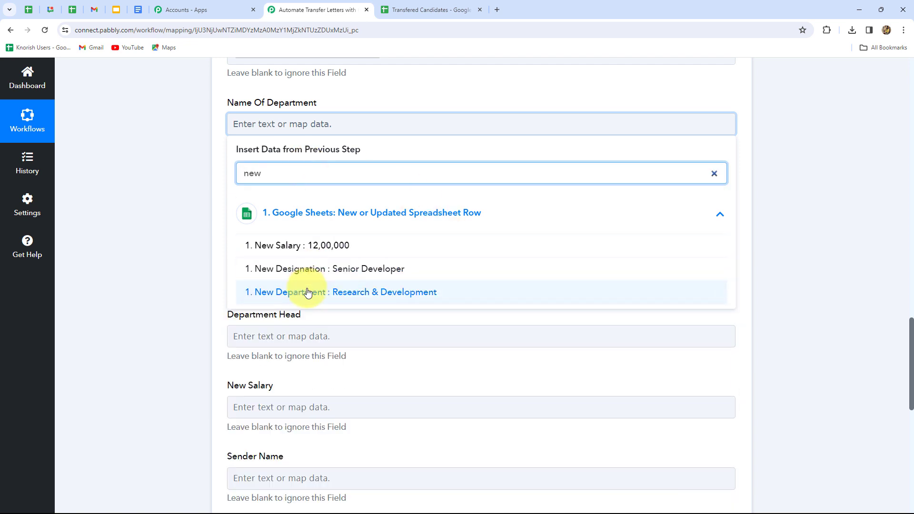
left_click(372, 295)
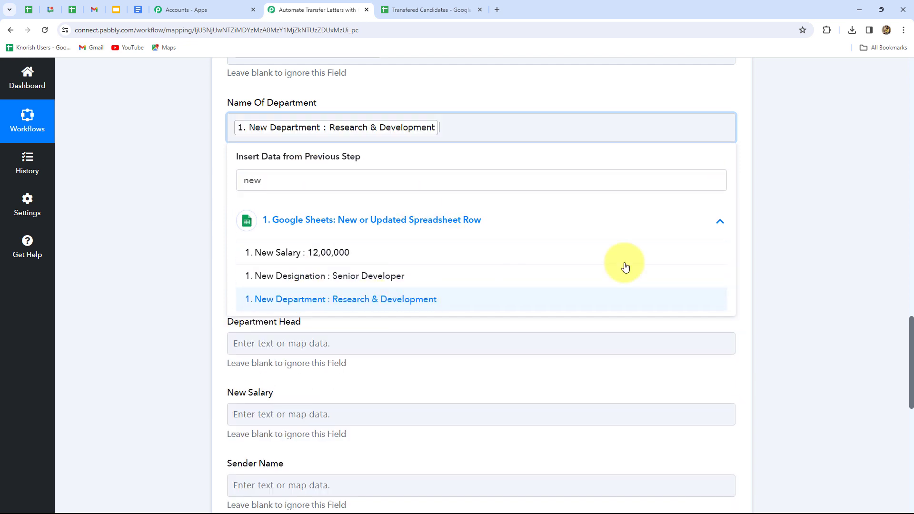
left_click(789, 260)
scroll(571, 263, "down", 2)
left_click(327, 107)
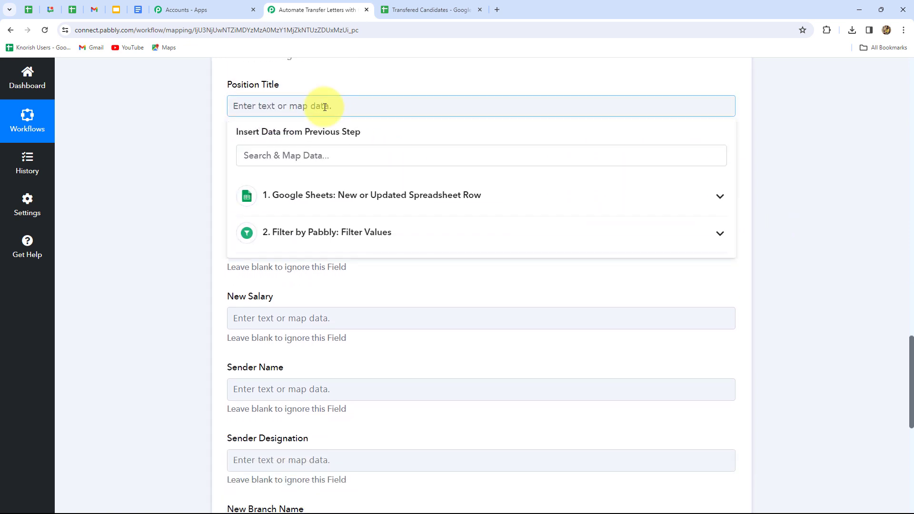
left_click(291, 206)
type("new")
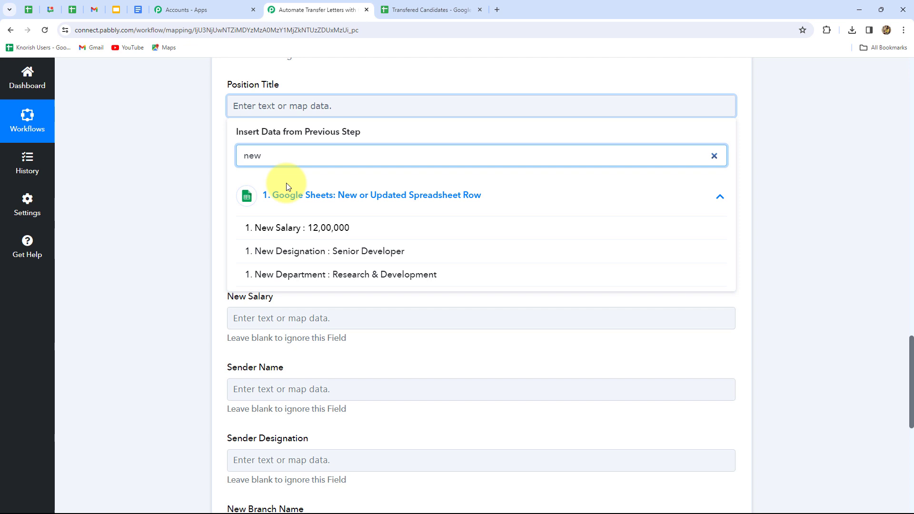
left_click(355, 257)
left_click(781, 197)
scroll(476, 190, "down", 1)
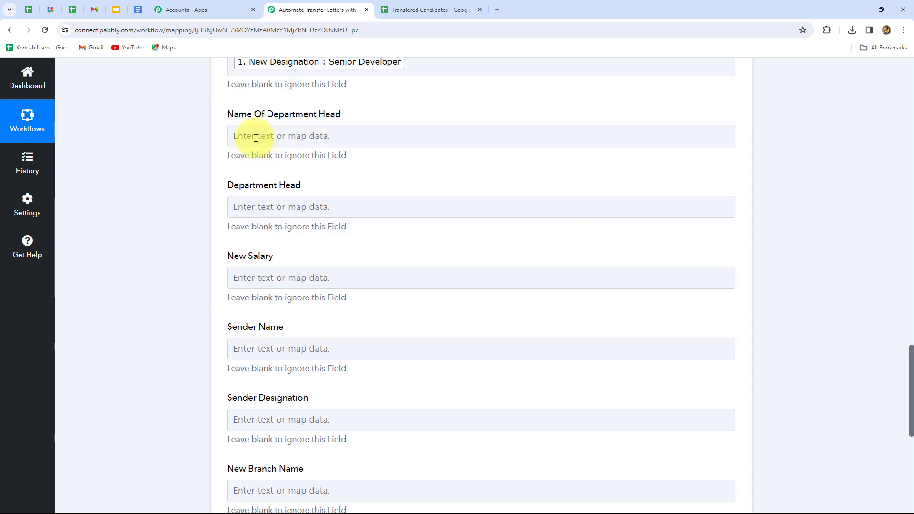
Step: Map Reporting Manager into Name Of Department Head and New Salary (12,00,000) into New Salary
left_click(316, 143)
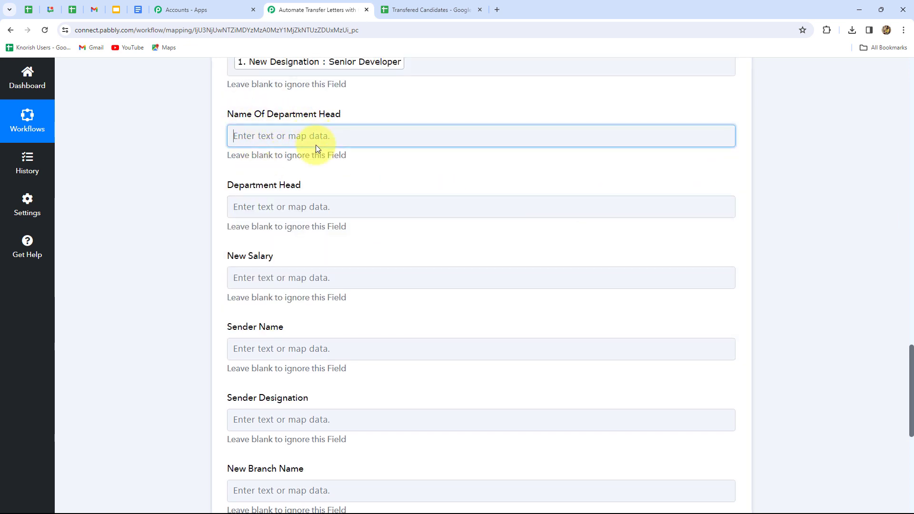
type("repo")
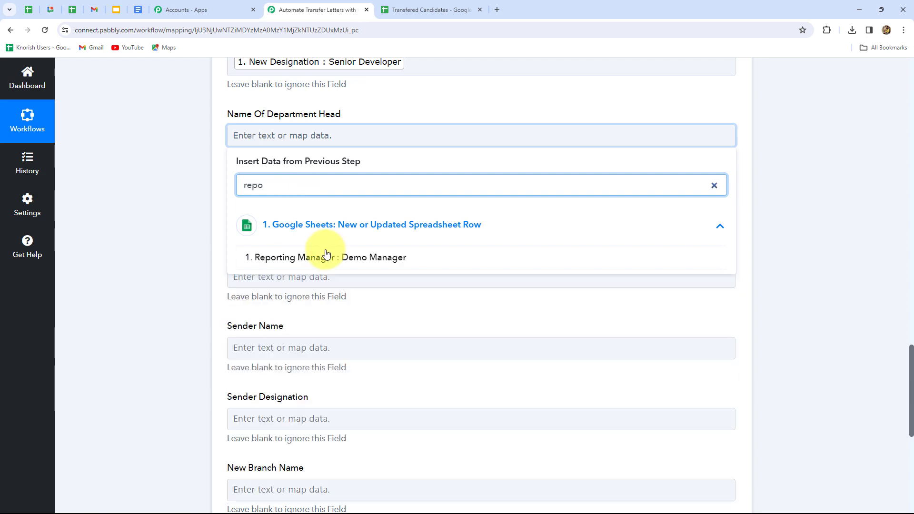
left_click(266, 260)
scroll(274, 214, "down", 2)
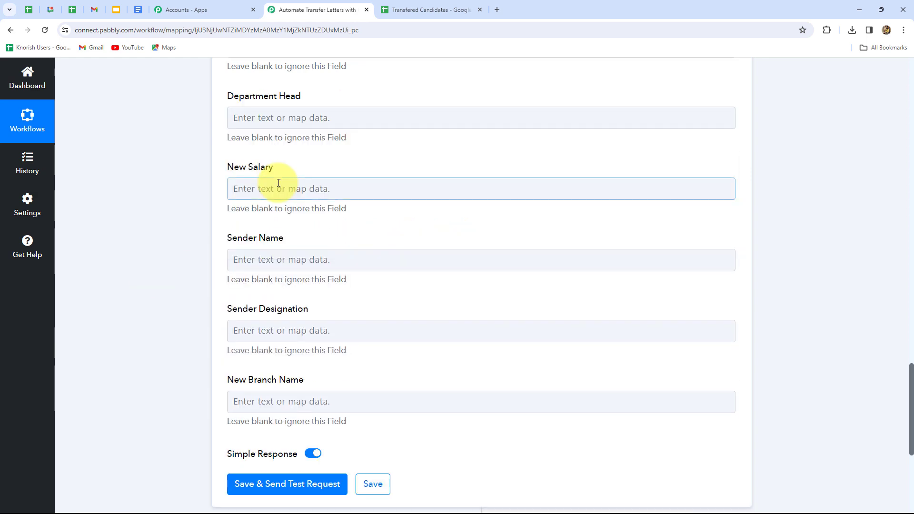
left_click(257, 117)
left_click(287, 213)
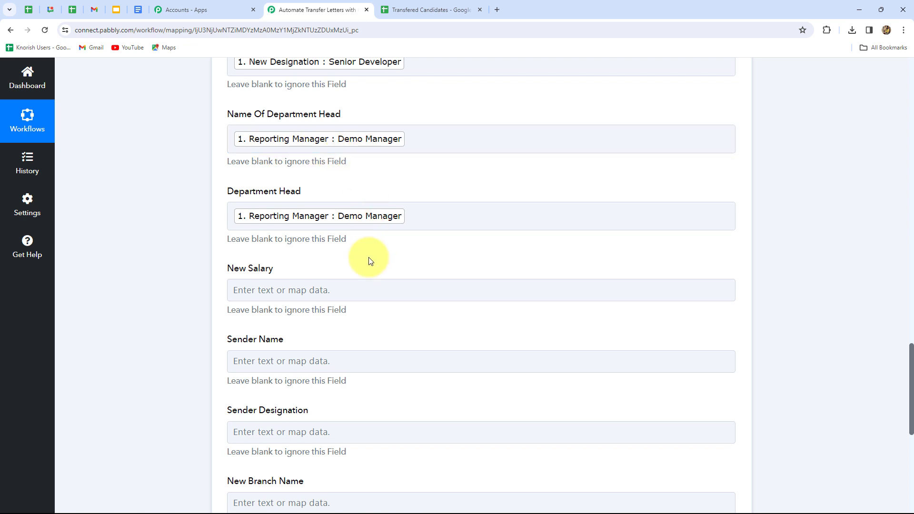
scroll(369, 259, "down", 3)
left_click(332, 145)
left_click(333, 238)
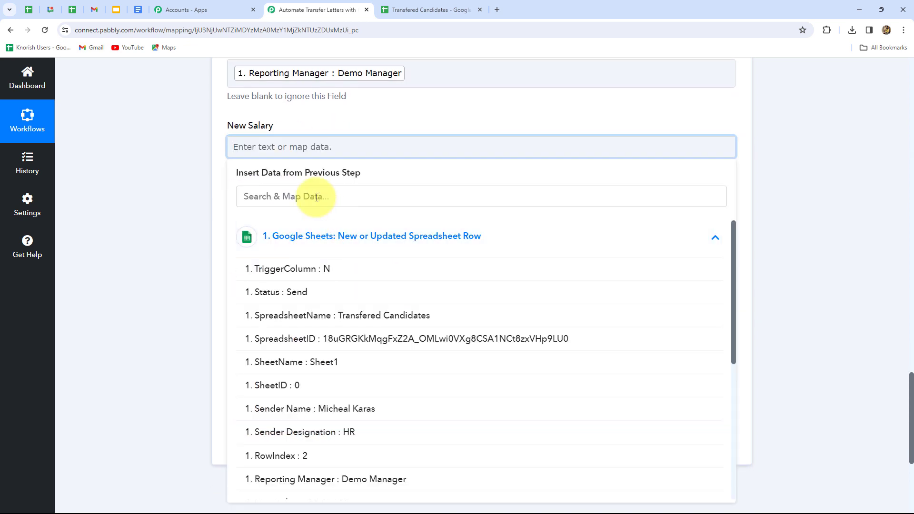
left_click(316, 196)
type("new")
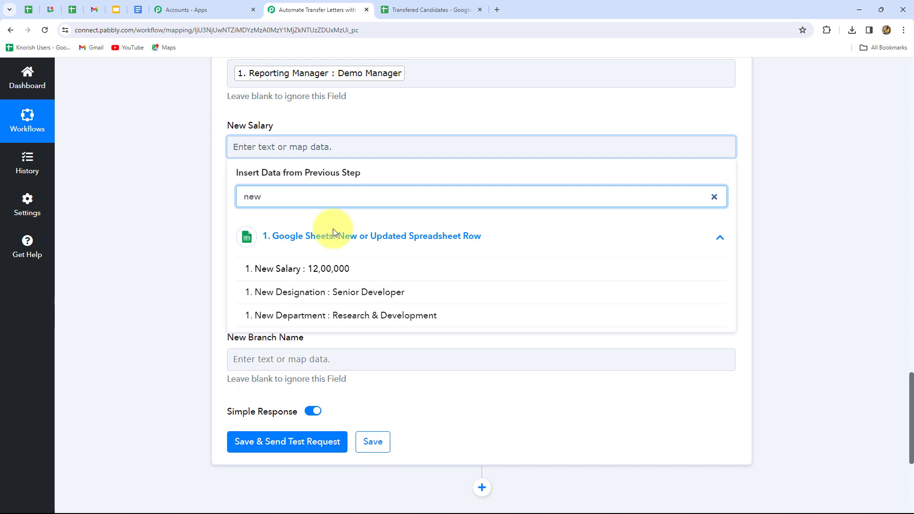
left_click(316, 268)
scroll(206, 233, "down", 3)
Step: Map the sender's name, Sender Designation (HR) and New Department into their fields
left_click(284, 82)
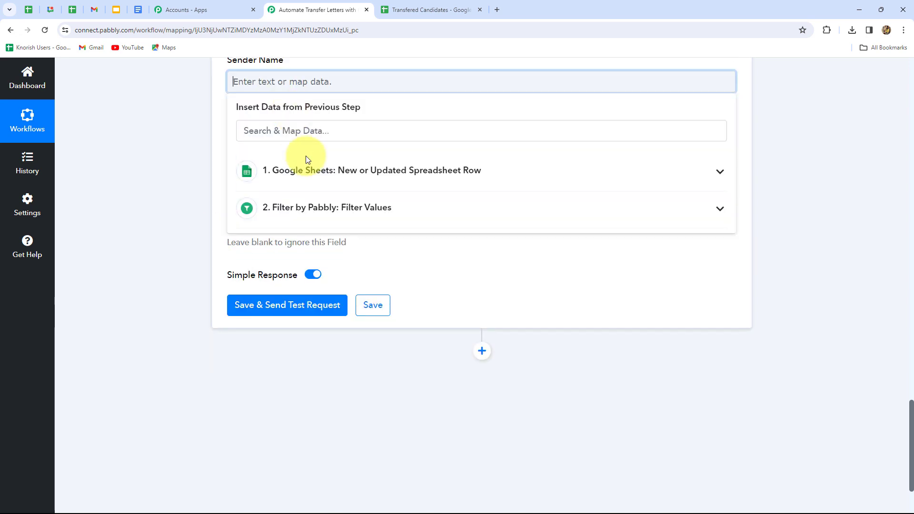
left_click(307, 162)
left_click(298, 132)
type("send")
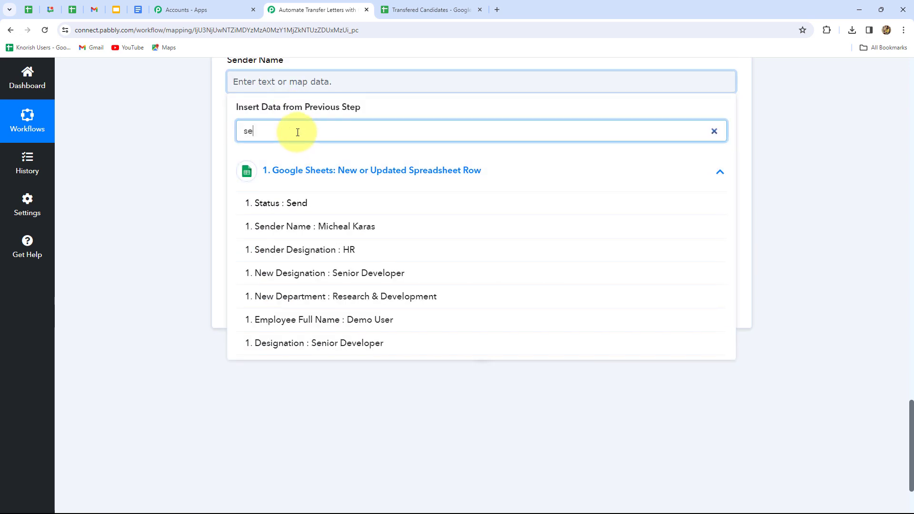
left_click(322, 226)
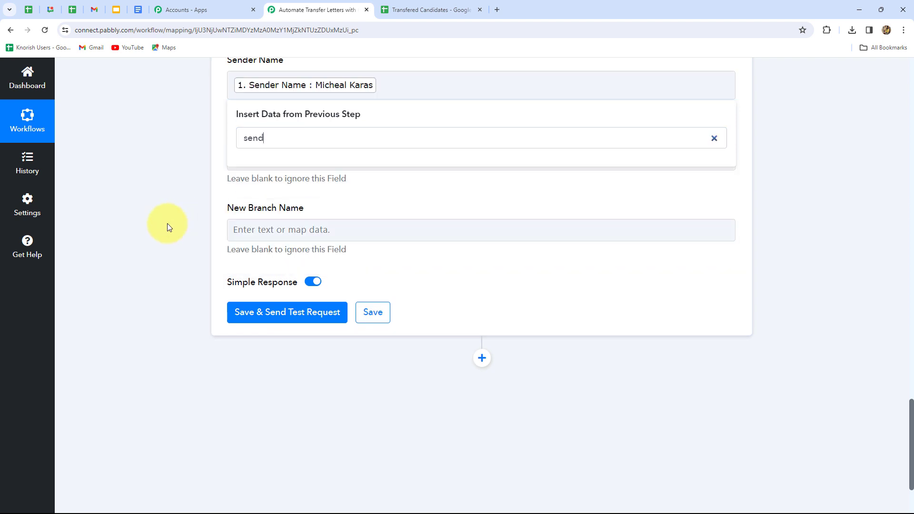
left_click(260, 159)
left_click(310, 260)
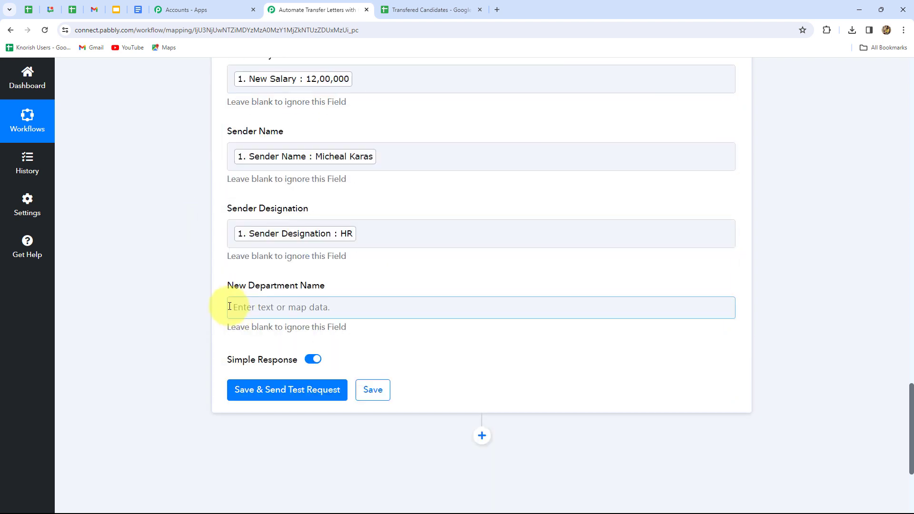
left_click(310, 304)
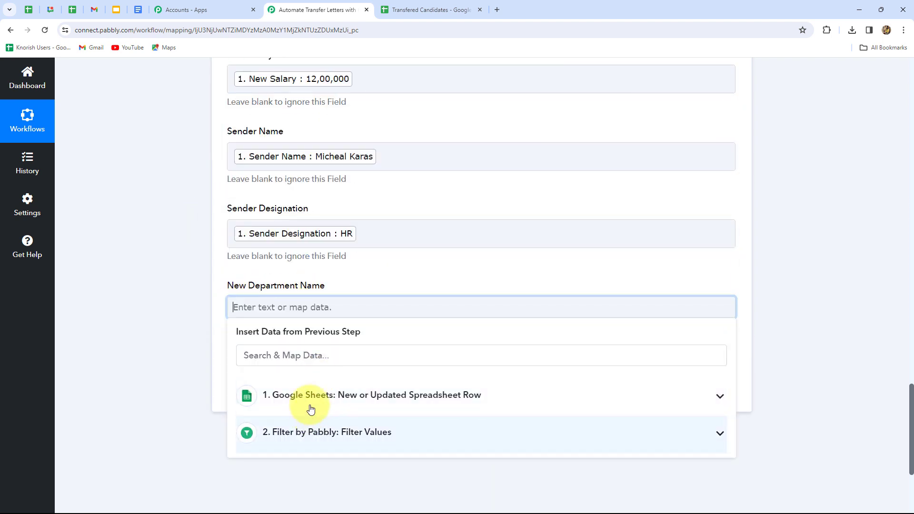
left_click(305, 355)
type("de")
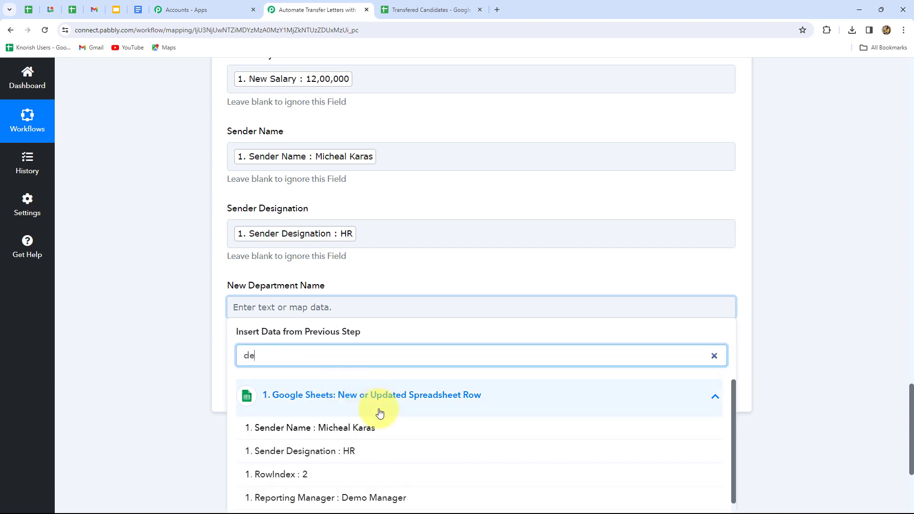
scroll(378, 428, "down", 2)
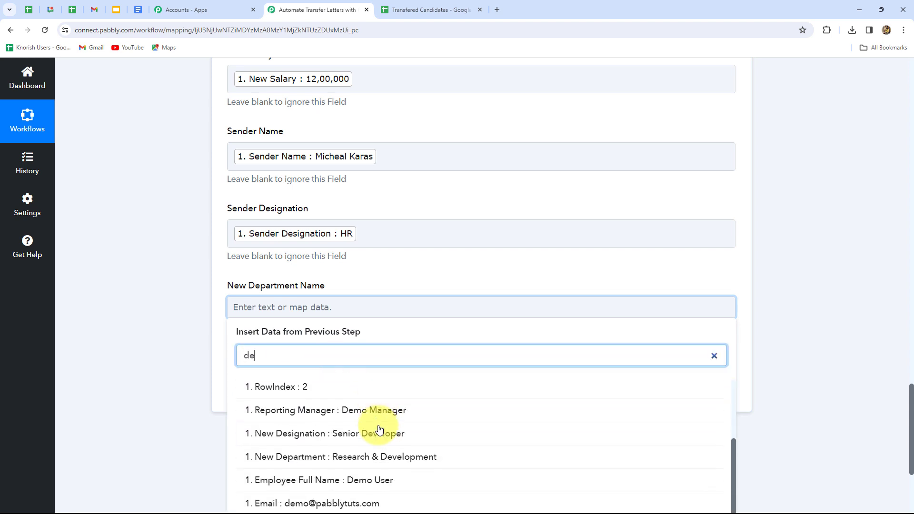
left_click(376, 462)
left_click(182, 425)
scroll(374, 337, "up", 8)
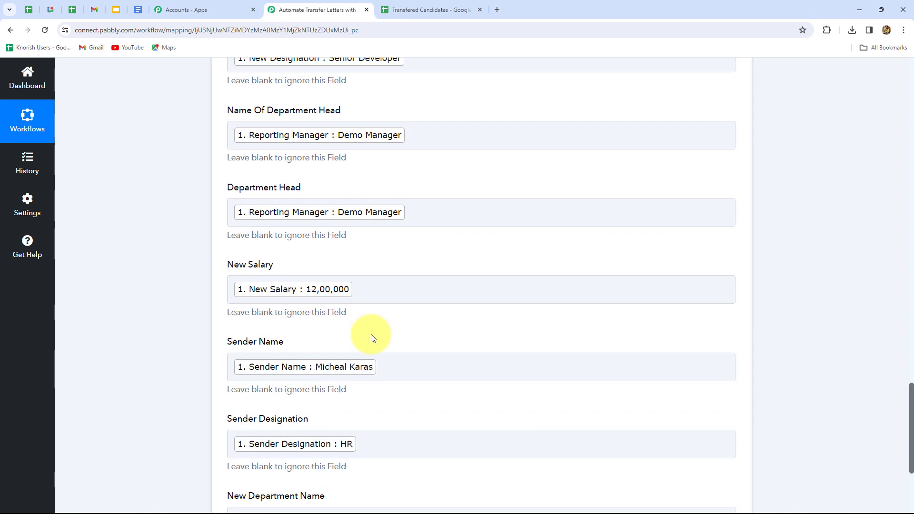
scroll(371, 335, "down", 10)
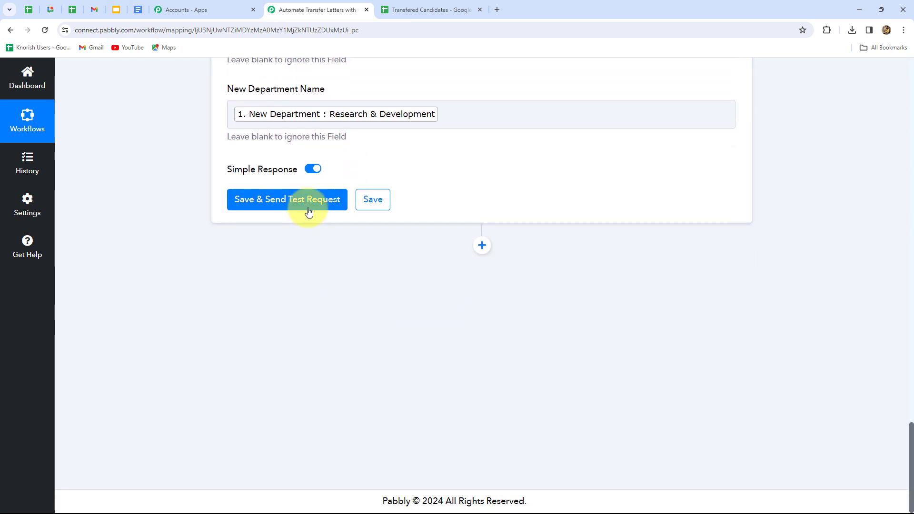
Step: Save and send a test request, then inspect the returned DocumentId in the response
left_click(305, 202)
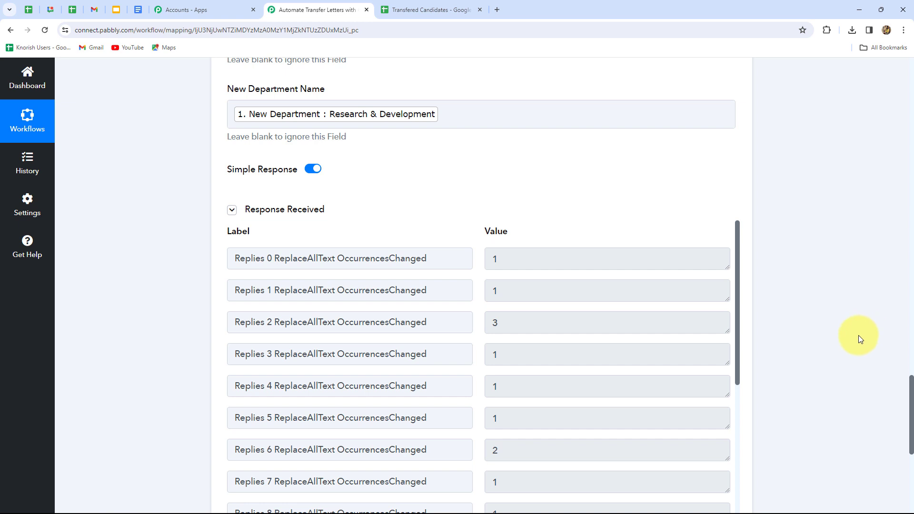
scroll(858, 335, "down", 4)
scroll(666, 245, "down", 5)
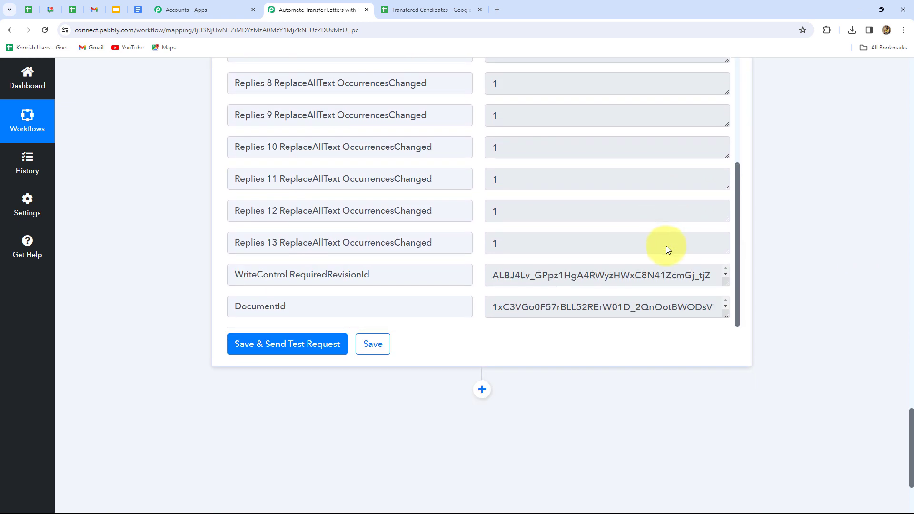
left_click_drag(490, 309, 761, 314)
left_click(579, 314)
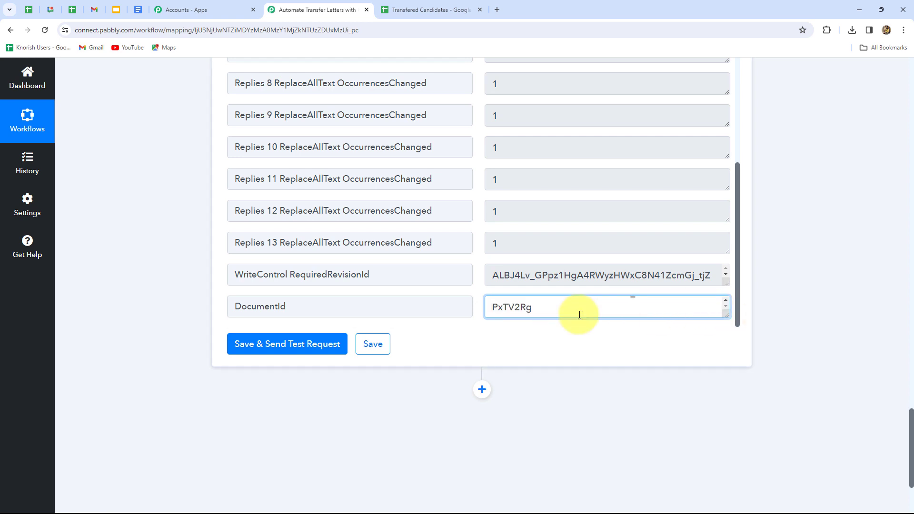
left_click(137, 10)
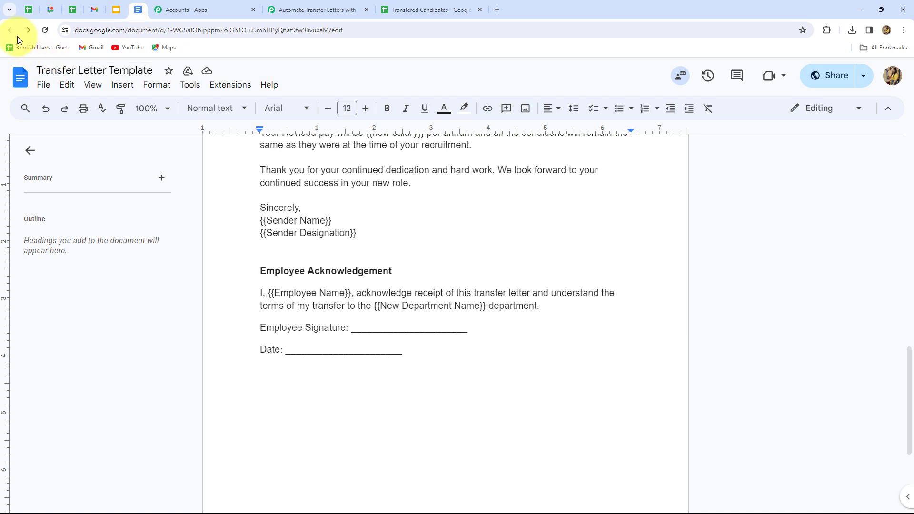
Step: Open the 'Transfer Letter For: Demo User' document from the recent documents list
left_click(21, 77)
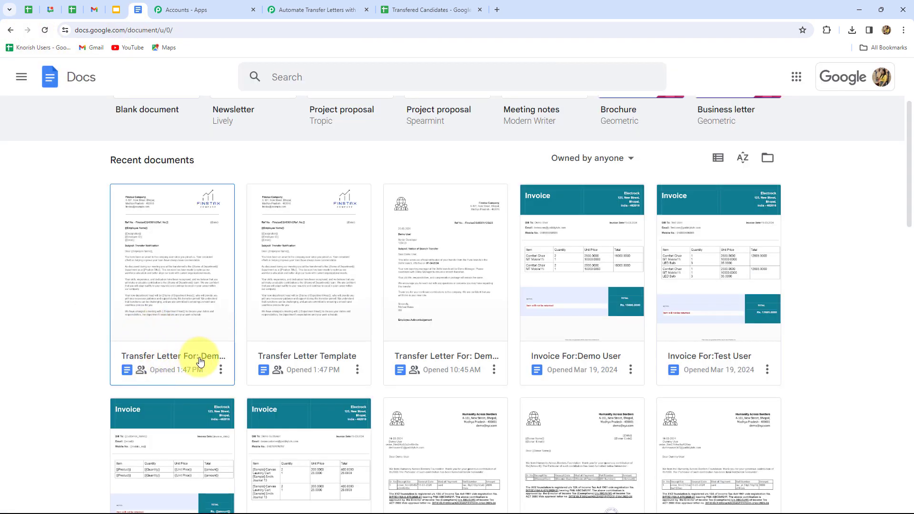
left_click(189, 244)
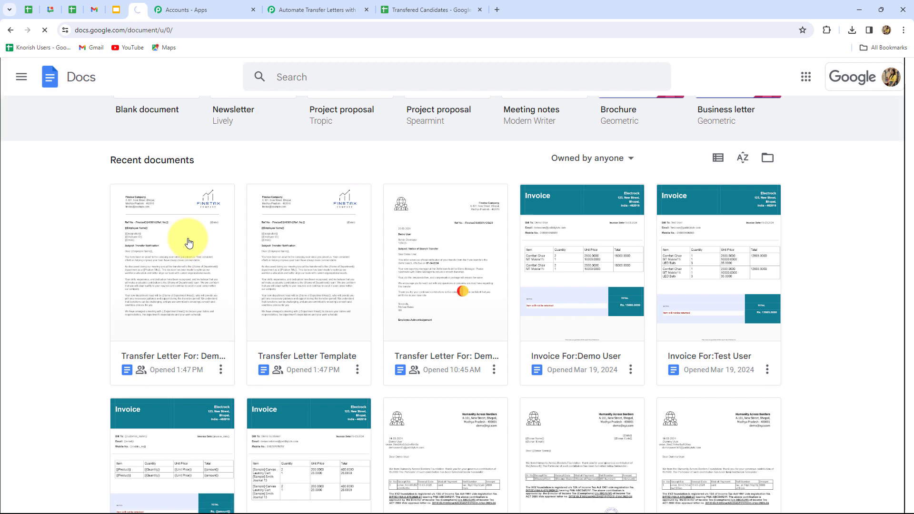
scroll(188, 241, "down", 7)
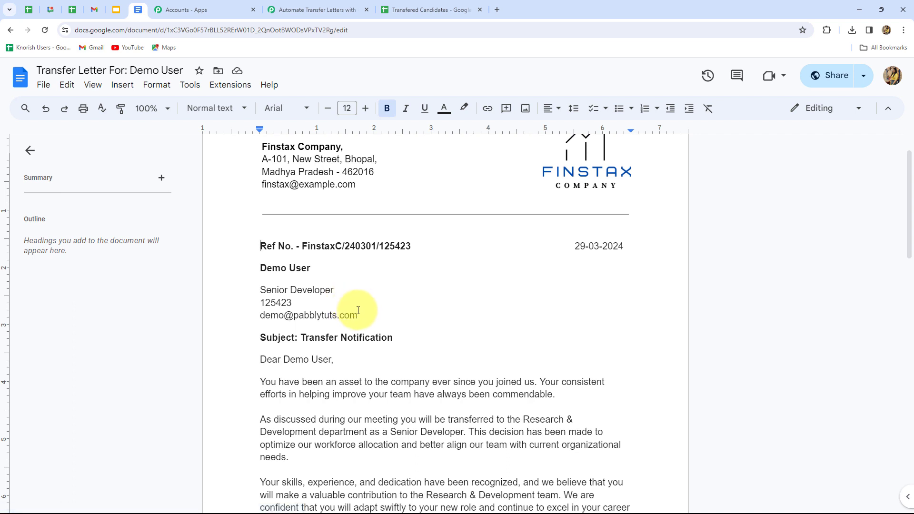
left_click_drag(261, 268, 350, 289)
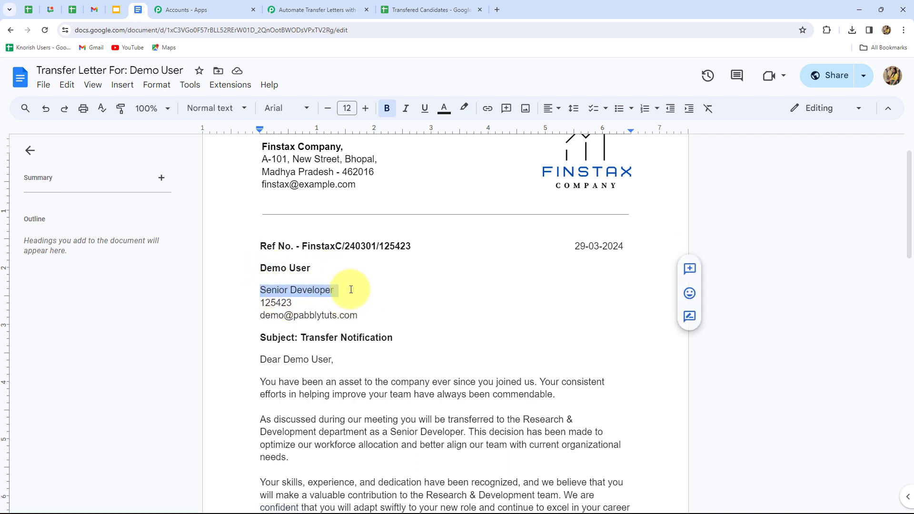
left_click_drag(260, 303, 327, 306)
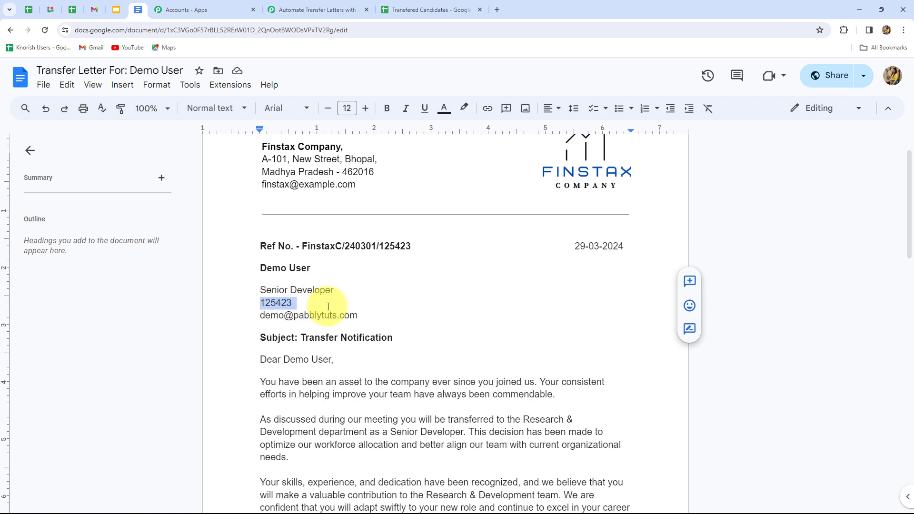
left_click_drag(264, 318, 393, 316)
left_click(390, 316)
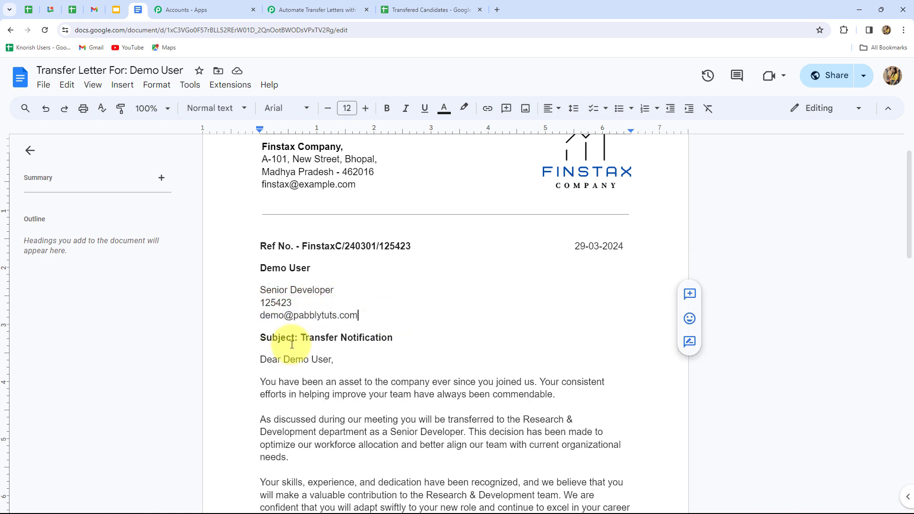
scroll(277, 211, "down", 3)
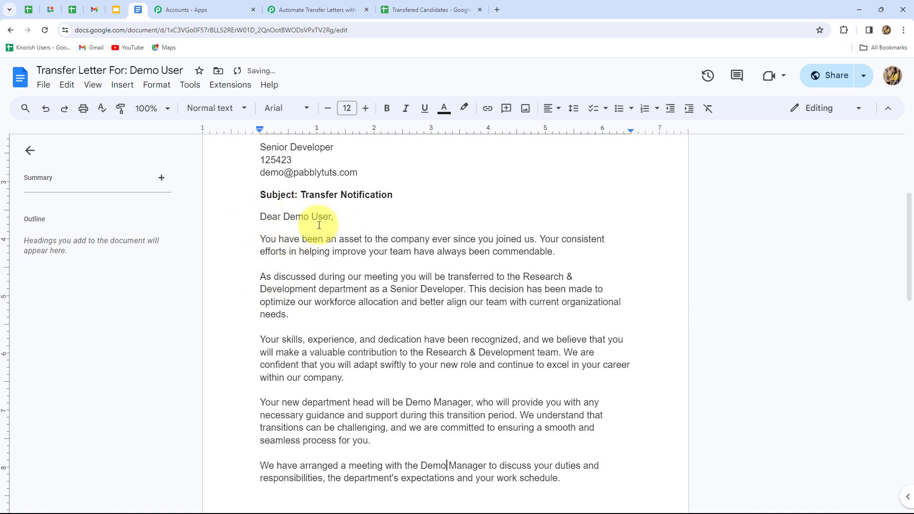
scroll(439, 283, "down", 2)
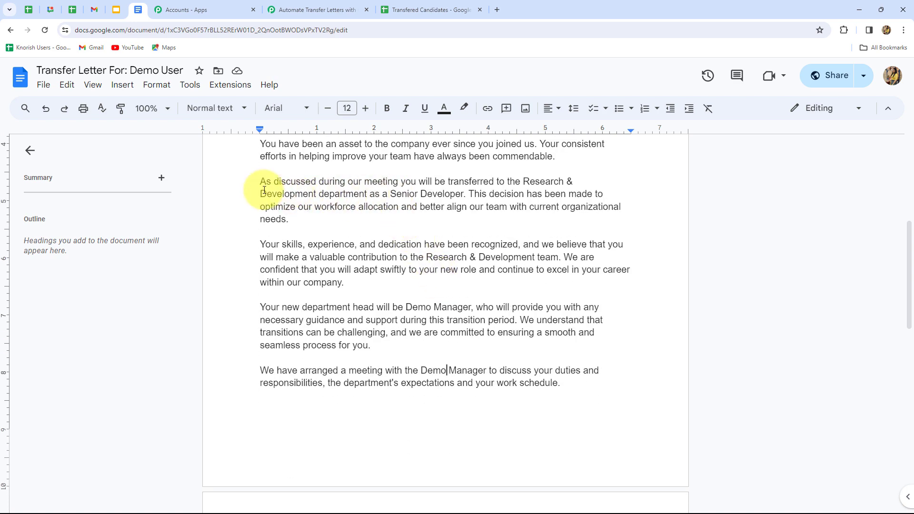
scroll(263, 190, "up", 2)
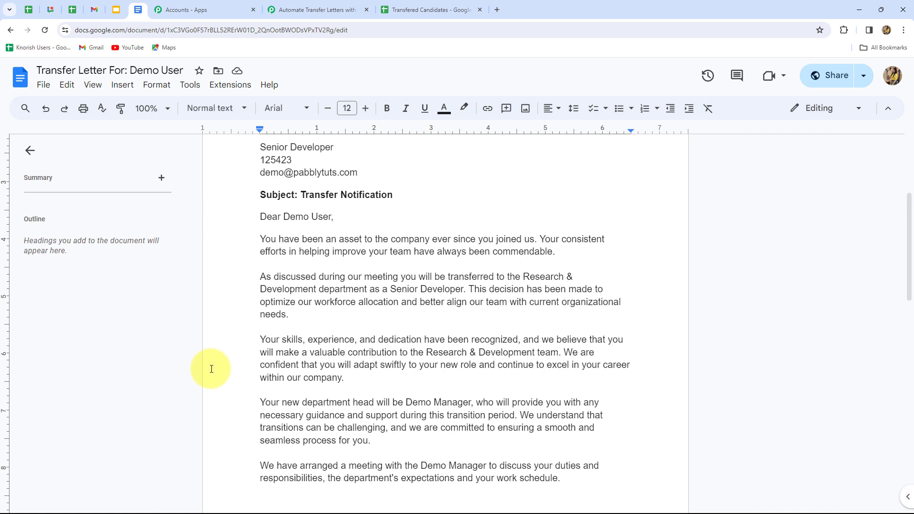
scroll(247, 369, "down", 4)
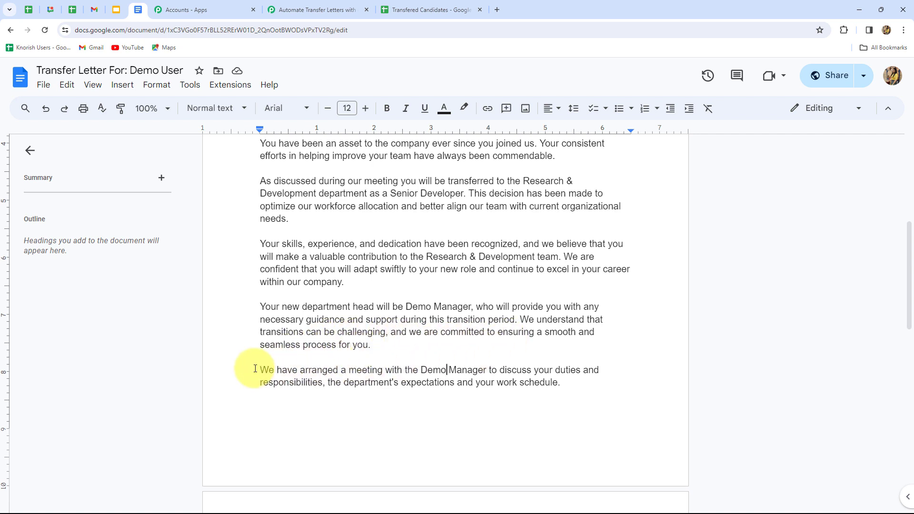
scroll(239, 369, "down", 2)
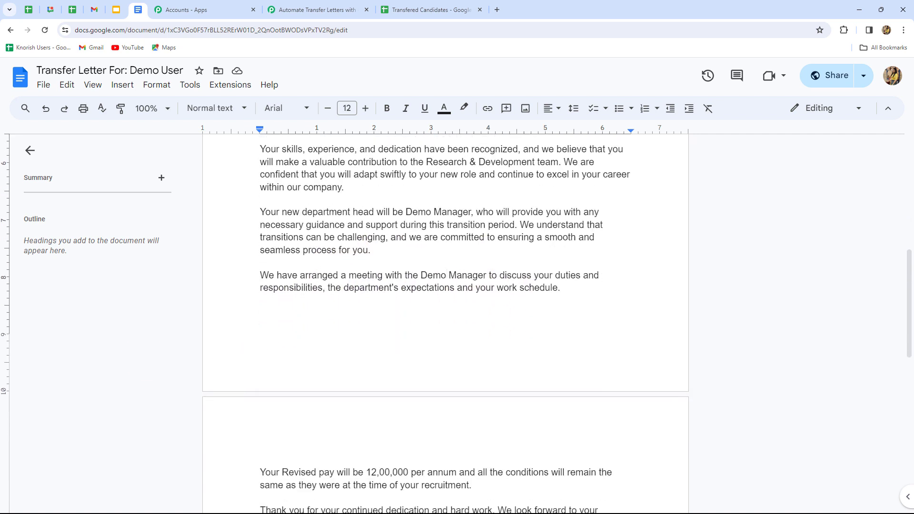
double_click(520, 315)
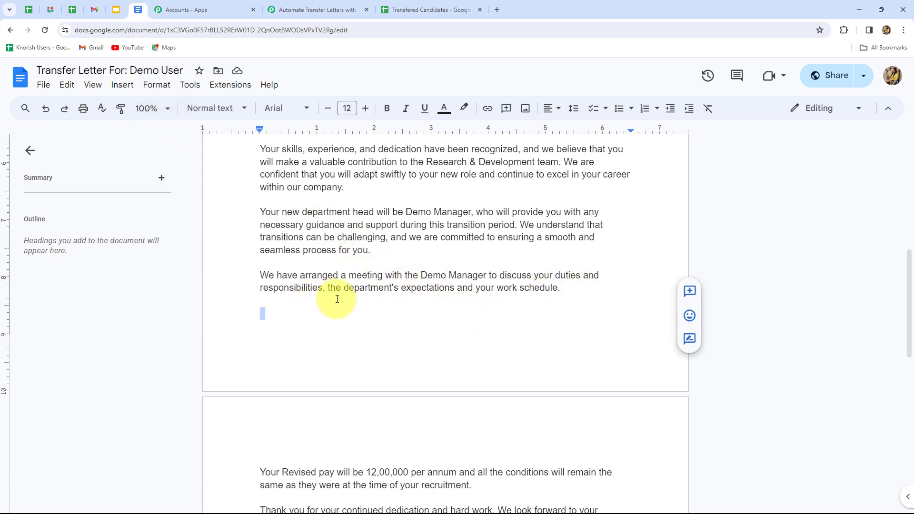
scroll(467, 307, "down", 5)
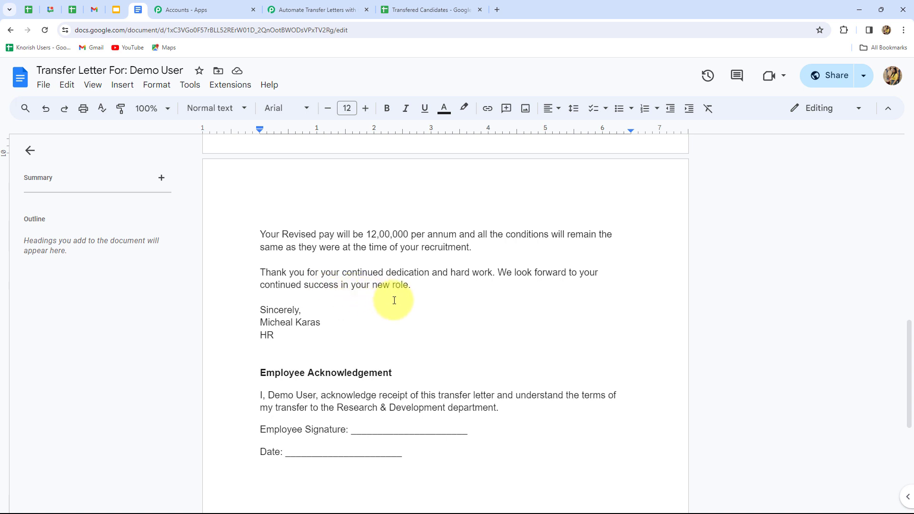
scroll(394, 301, "down", 3)
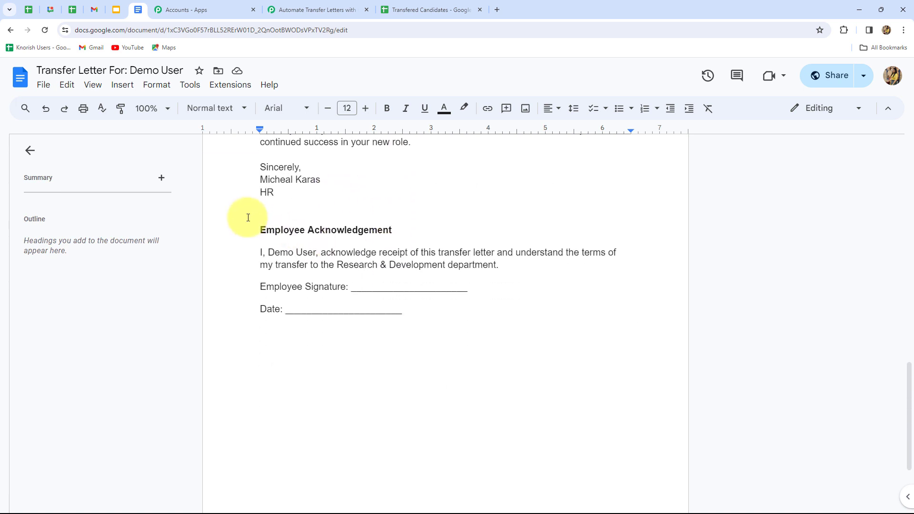
left_click(264, 192)
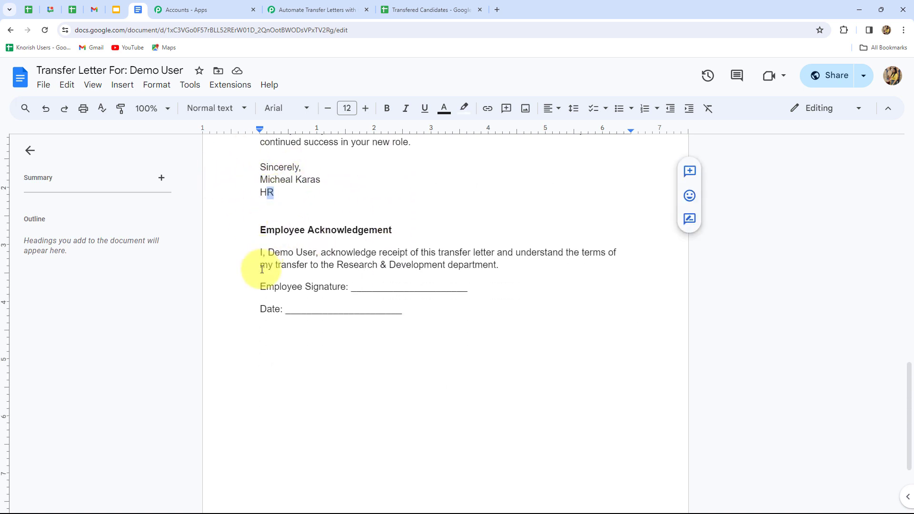
left_click(244, 307)
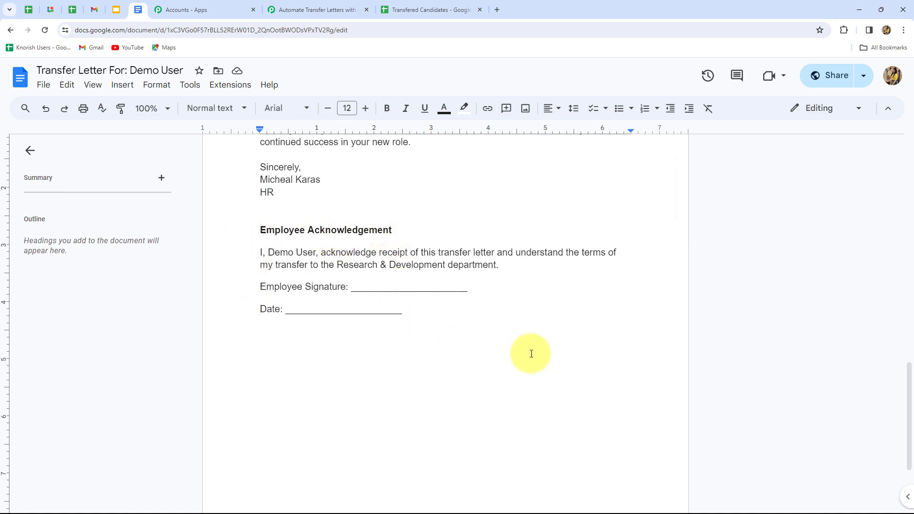
scroll(530, 352, "up", 15)
scroll(576, 349, "down", 3)
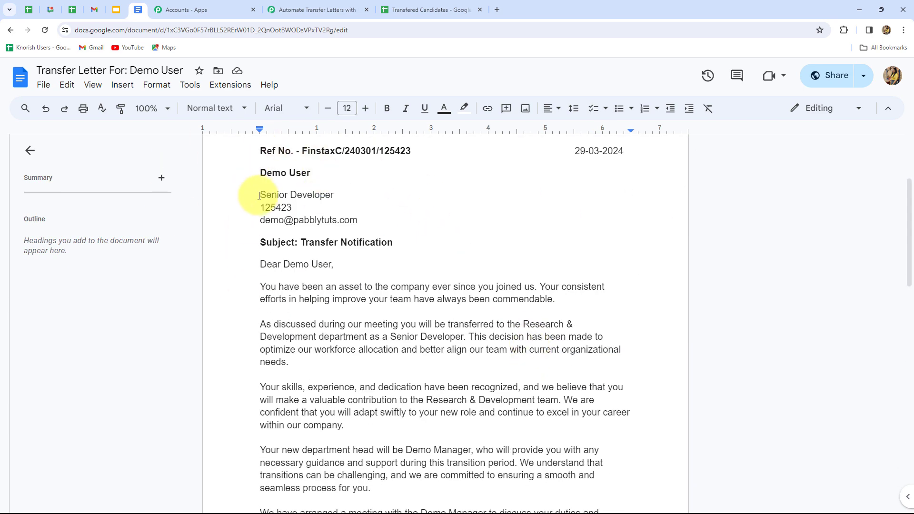
left_click_drag(259, 195, 349, 195)
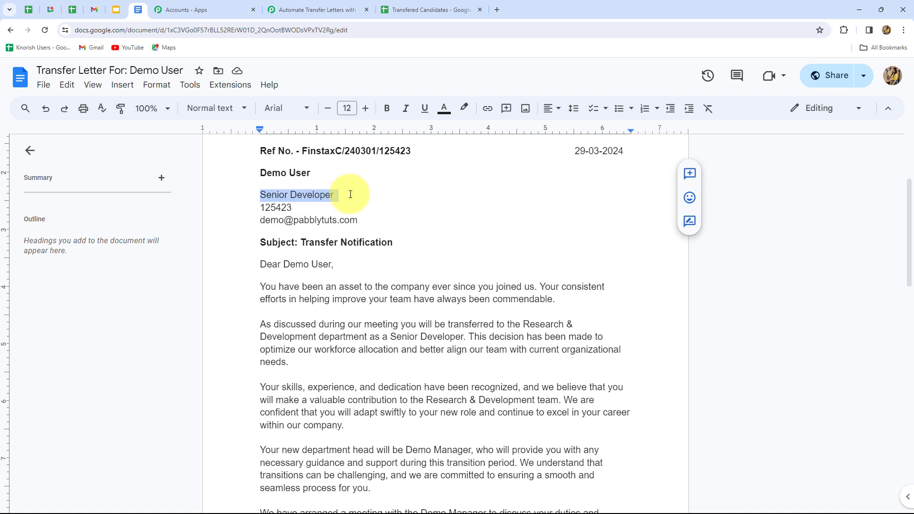
left_click(349, 195)
scroll(410, 247, "down", 2)
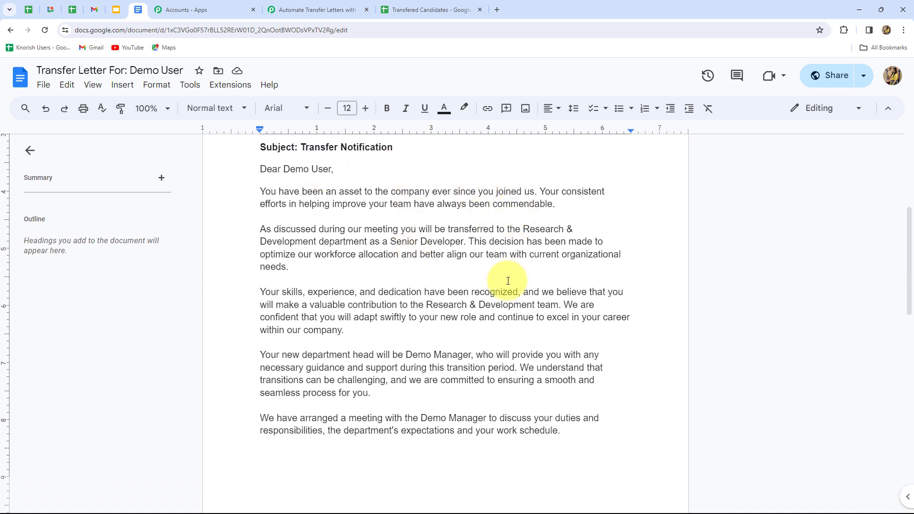
left_click_drag(390, 241, 465, 242)
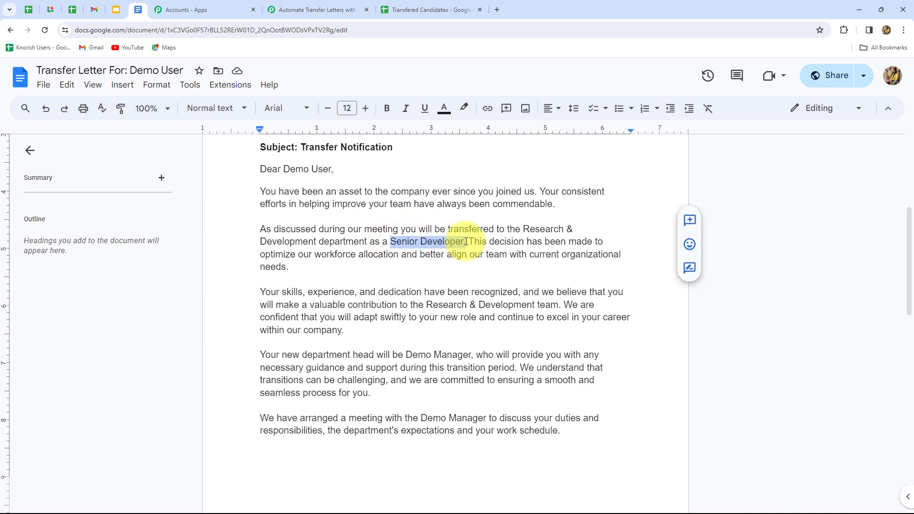
scroll(612, 213, "down", 8)
double_click(386, 282)
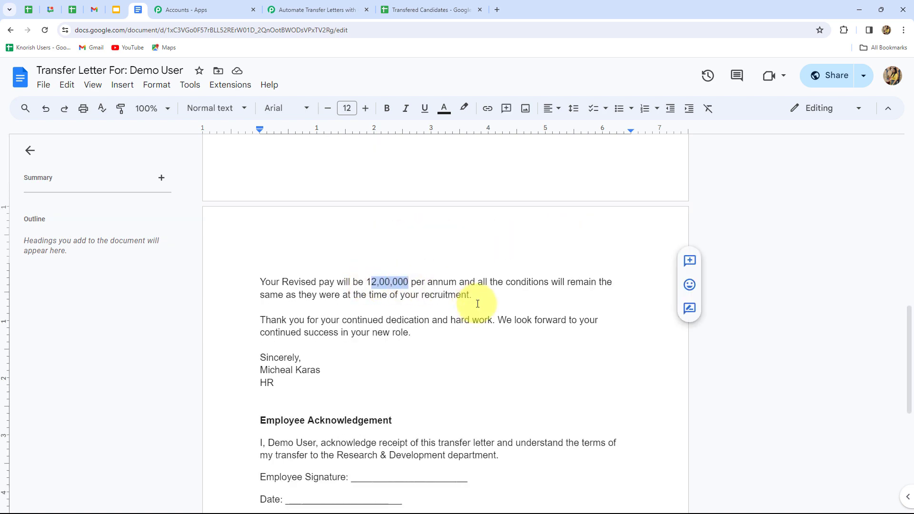
left_click(515, 309)
scroll(434, 259, "up", 10)
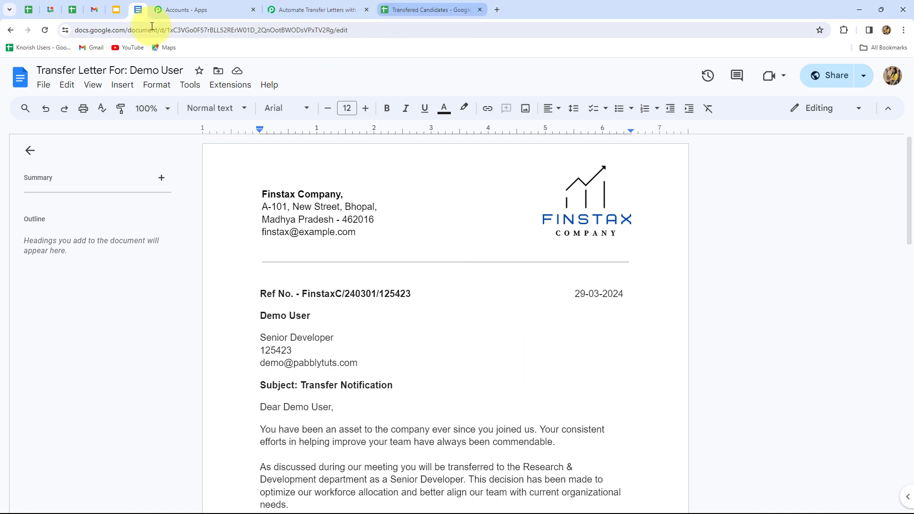
Step: Add a Google Drive action after the Docs step with the 'Share a File With Anyone' event
left_click(281, 11)
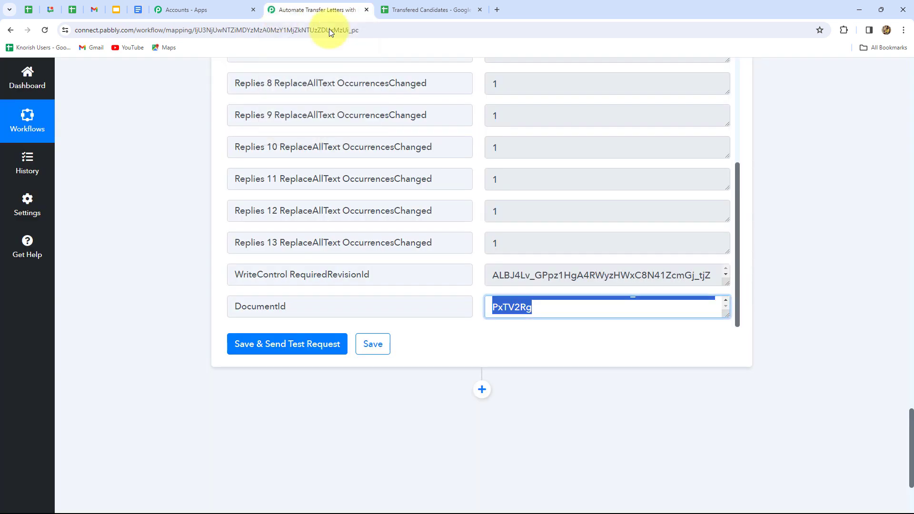
scroll(821, 313, "down", 3)
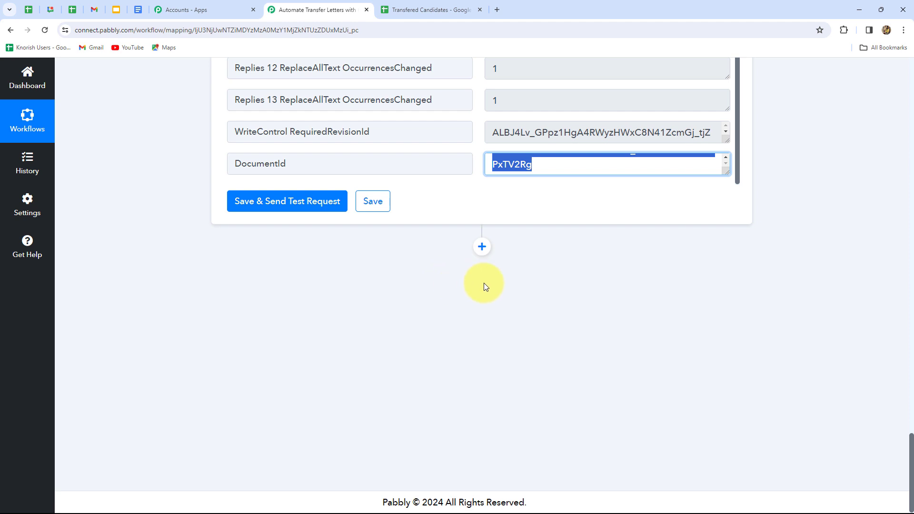
left_click(482, 248)
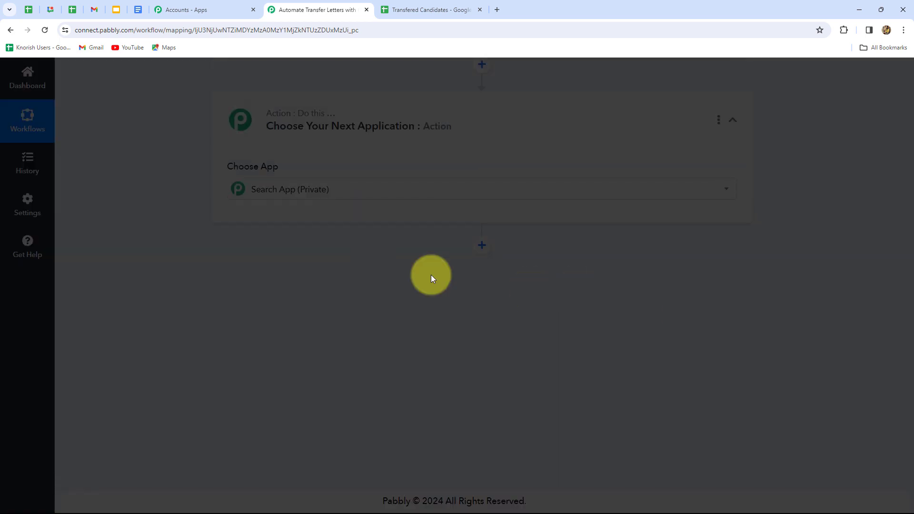
type("Google Drive")
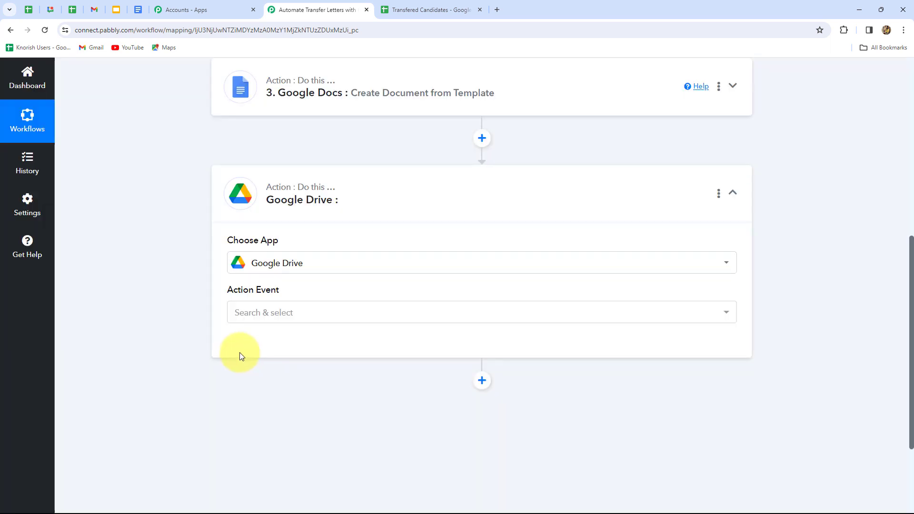
left_click(245, 319)
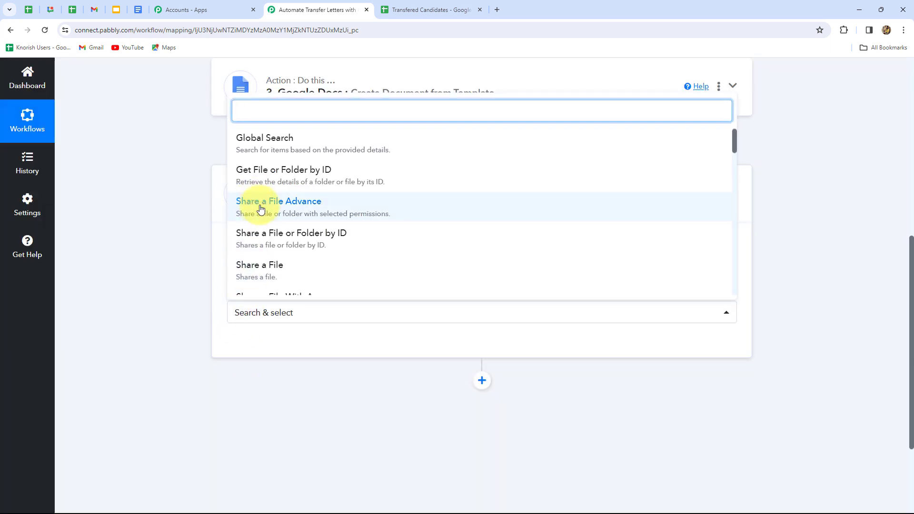
type("share")
left_click(263, 236)
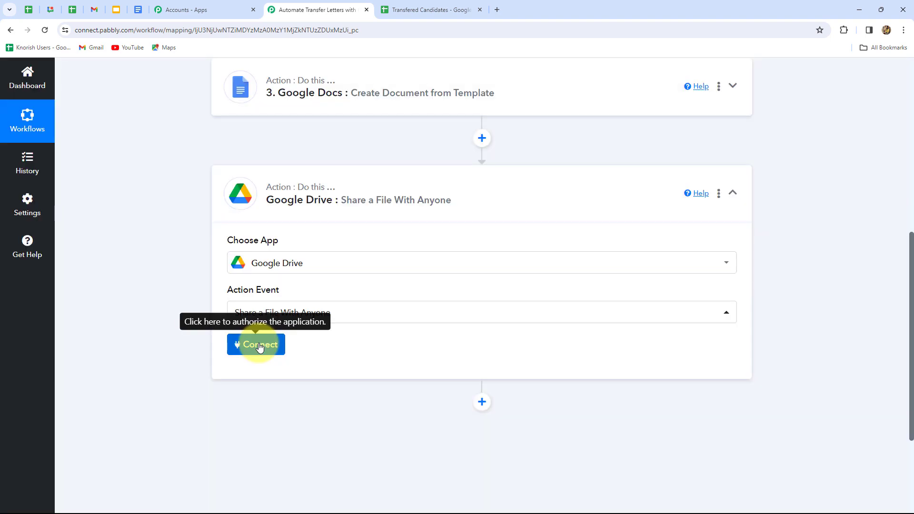
Step: Connect the Drive step to the existing Google Drive #15 connection and save it
left_click(250, 345)
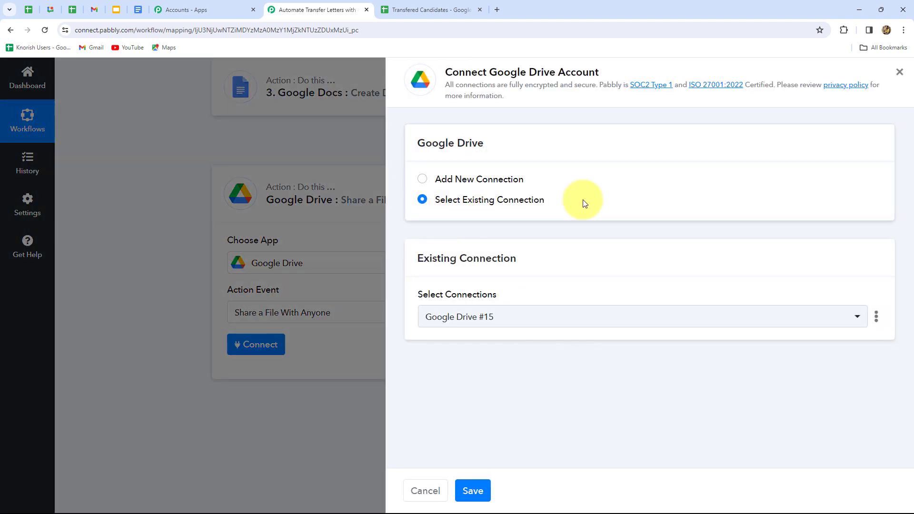
left_click(422, 180)
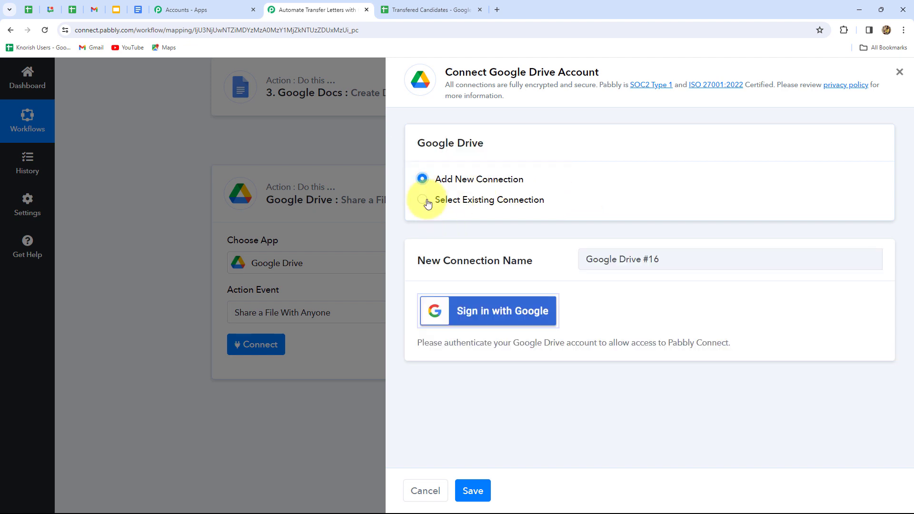
left_click(423, 199)
left_click(472, 489)
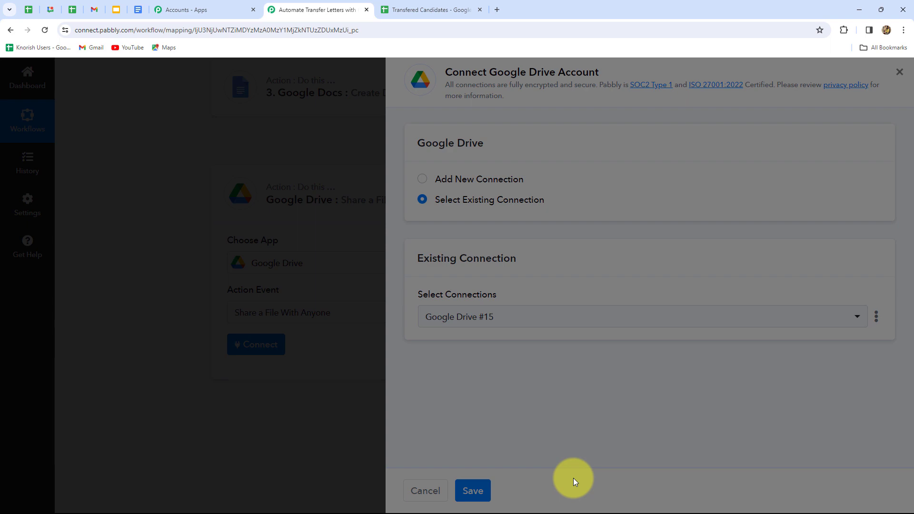
scroll(44, 312, "down", 3)
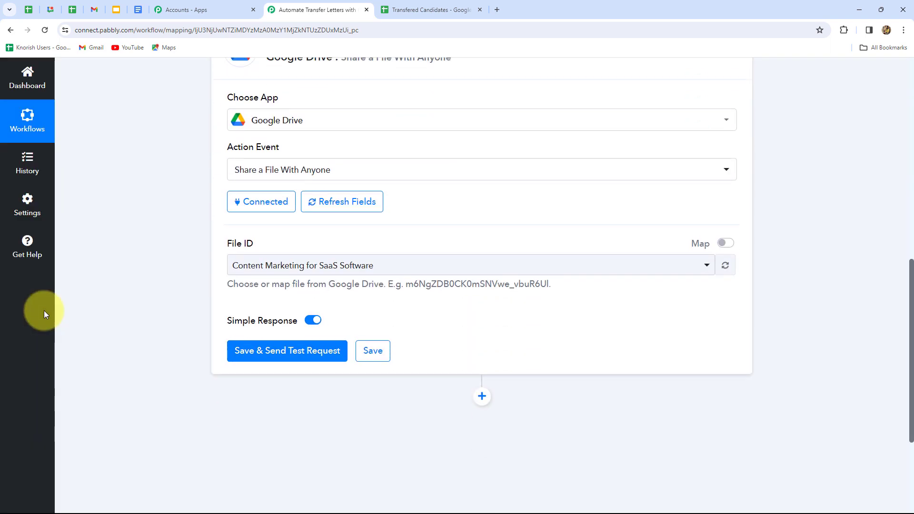
scroll(44, 314, "up", 2)
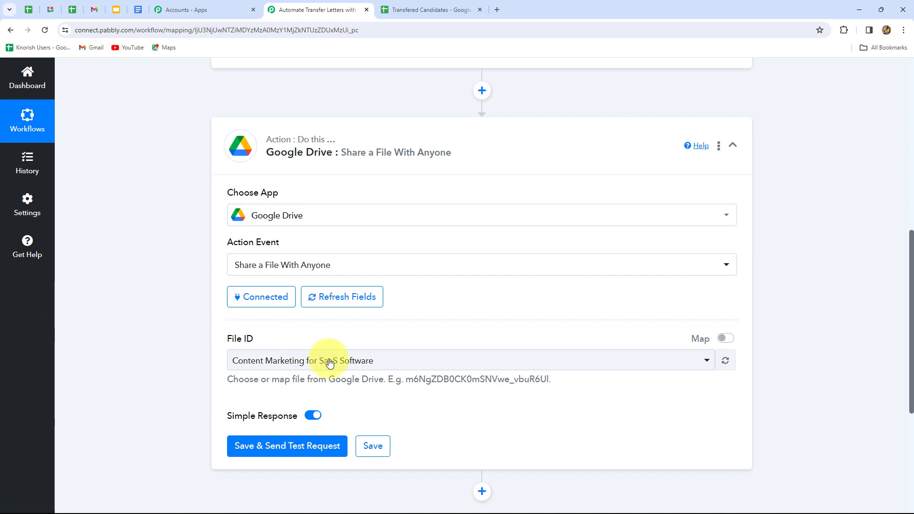
scroll(395, 319, "down", 1)
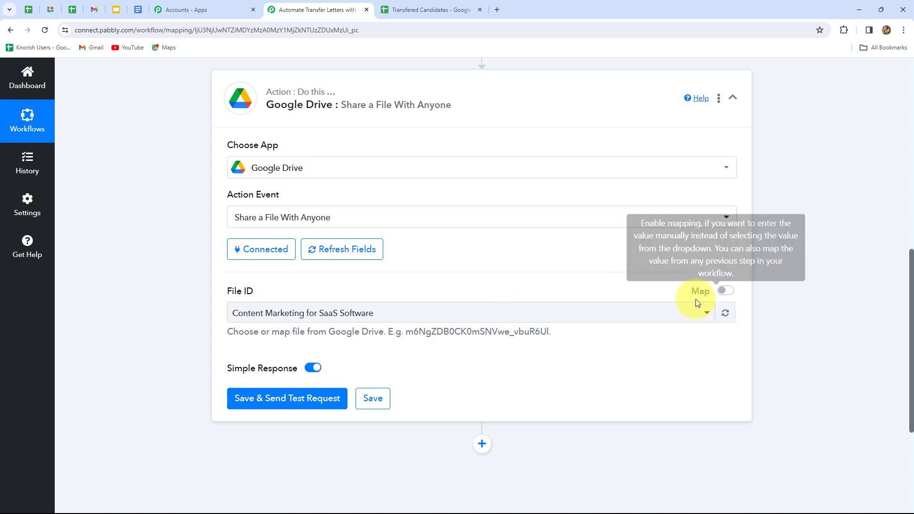
Step: Map File ID to the Google Docs step's DocumentId, replacing the old value
left_click(726, 291)
left_click_drag(499, 314, 204, 310)
key("BackSpace")
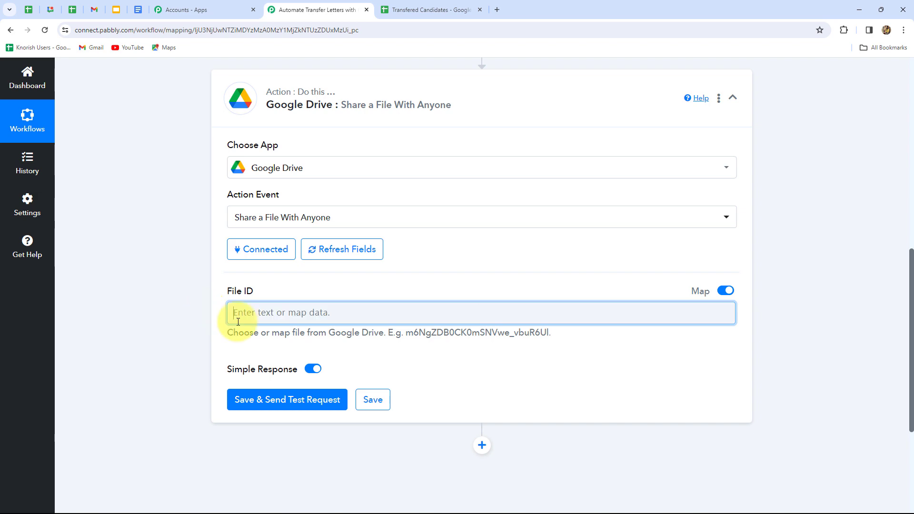
left_click(302, 317)
scroll(336, 292, "down", 4)
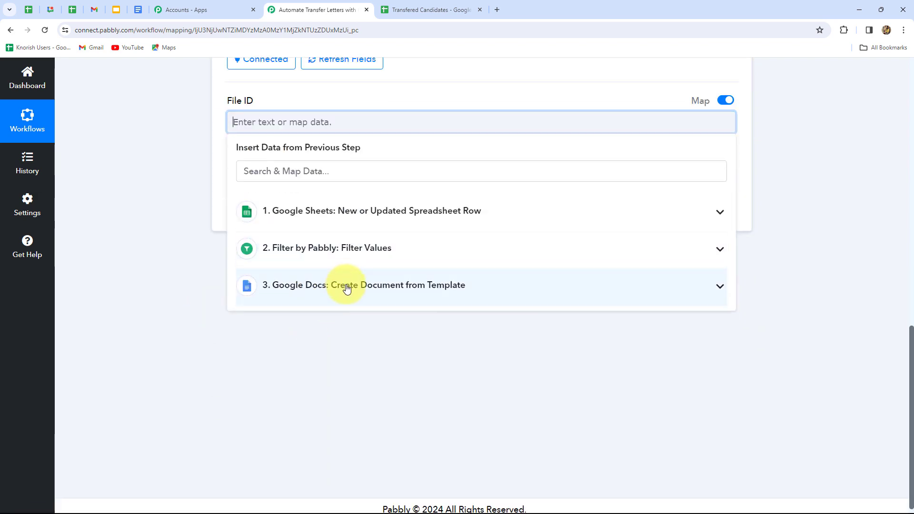
left_click(346, 290)
scroll(371, 409, "down", 4)
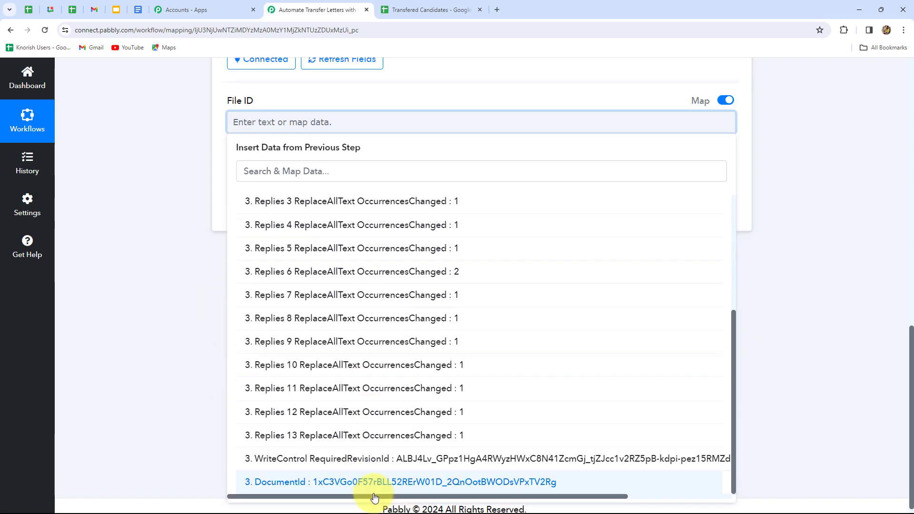
left_click(384, 479)
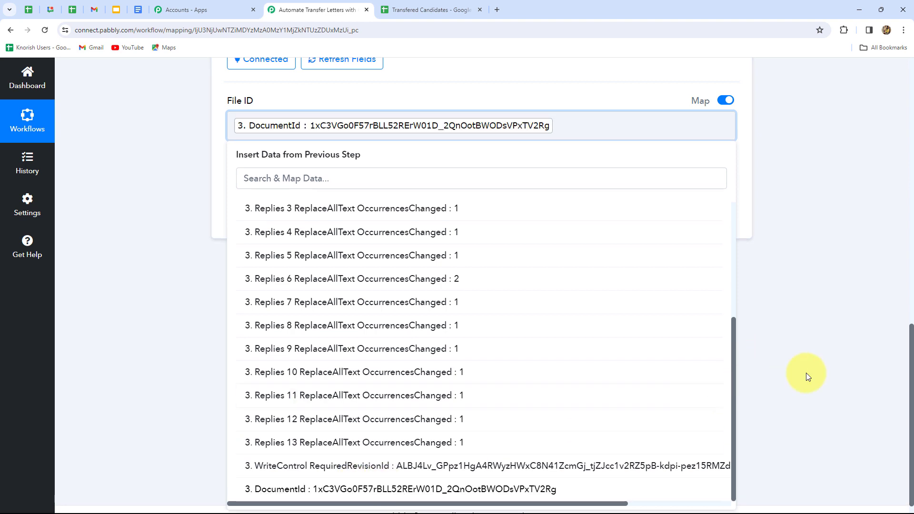
left_click(835, 367)
left_click(359, 209)
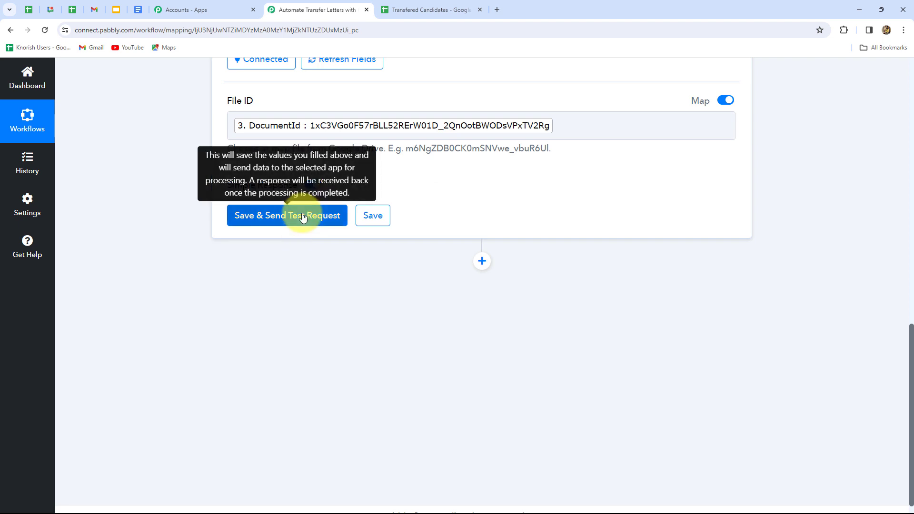
Step: Send a test of the Drive share step and review the anyoneWithLink permission and PDF export link
left_click(303, 217)
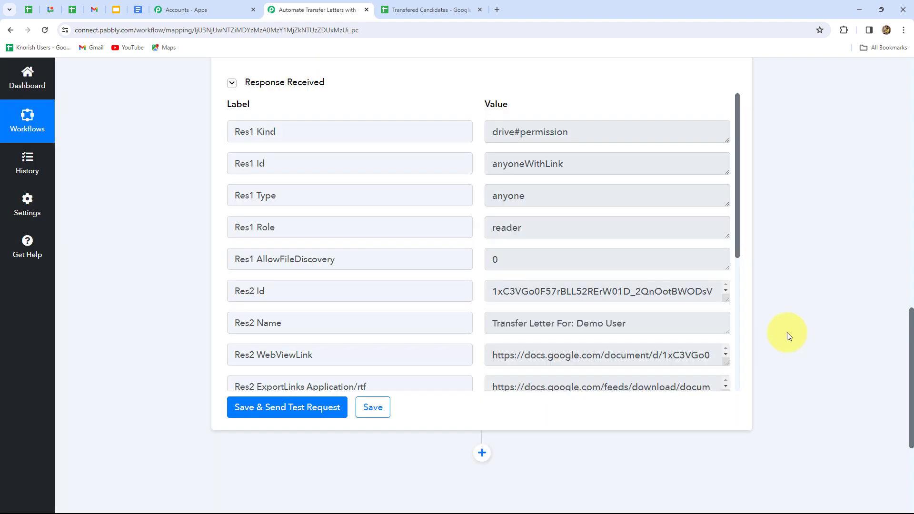
left_click_drag(571, 163, 485, 165)
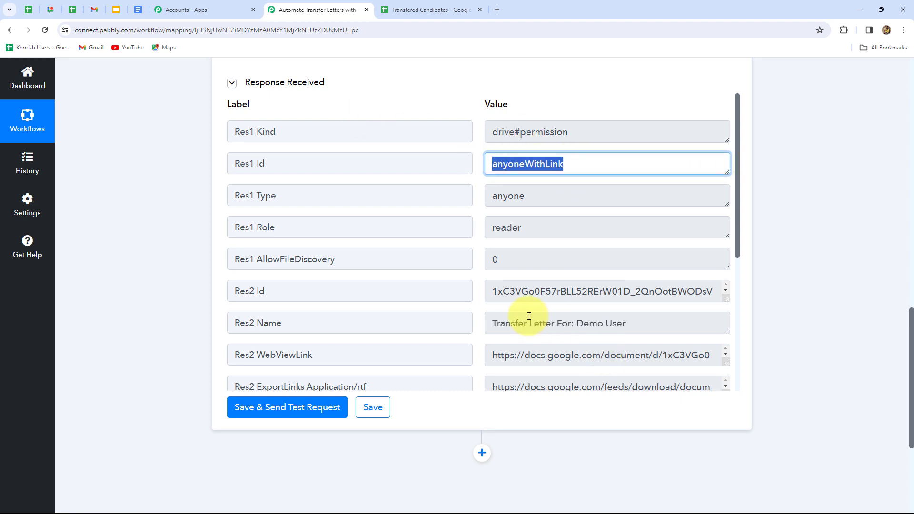
scroll(532, 320, "down", 4)
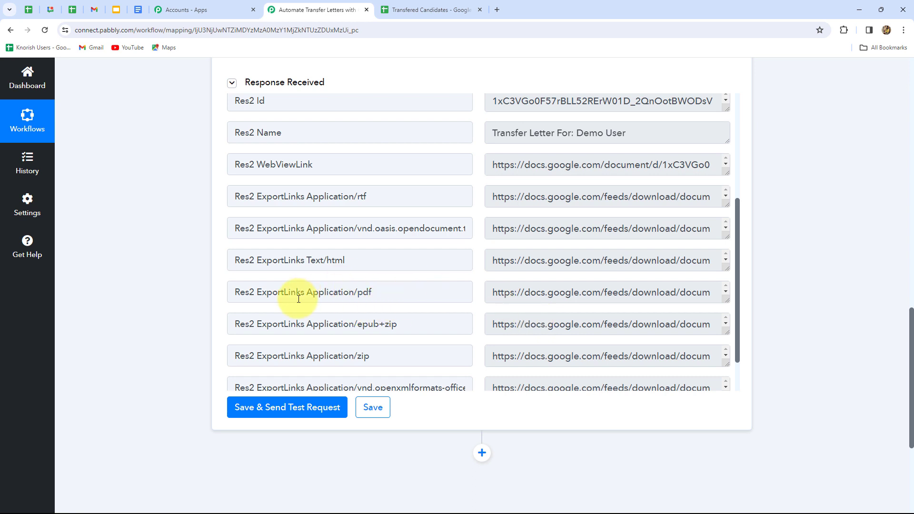
left_click_drag(379, 291, 301, 307)
left_click_drag(489, 292, 711, 292)
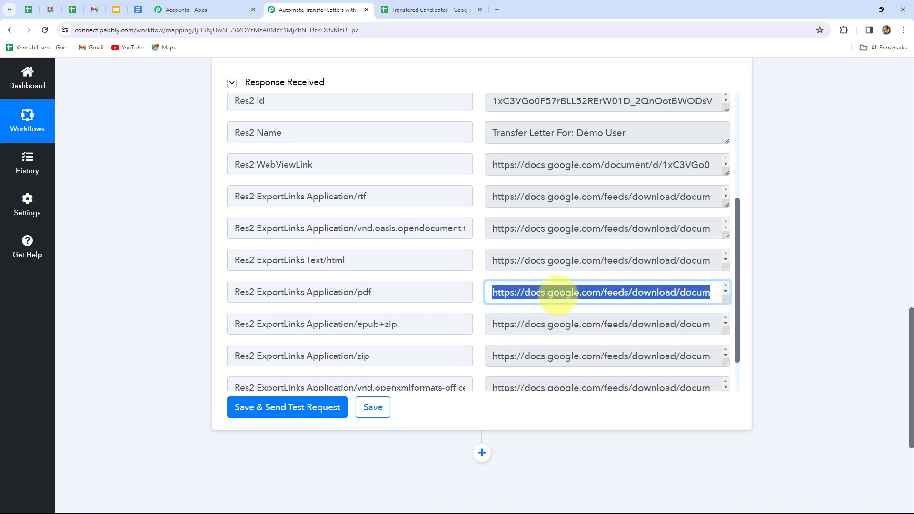
left_click(779, 297)
scroll(778, 302, "down", 4)
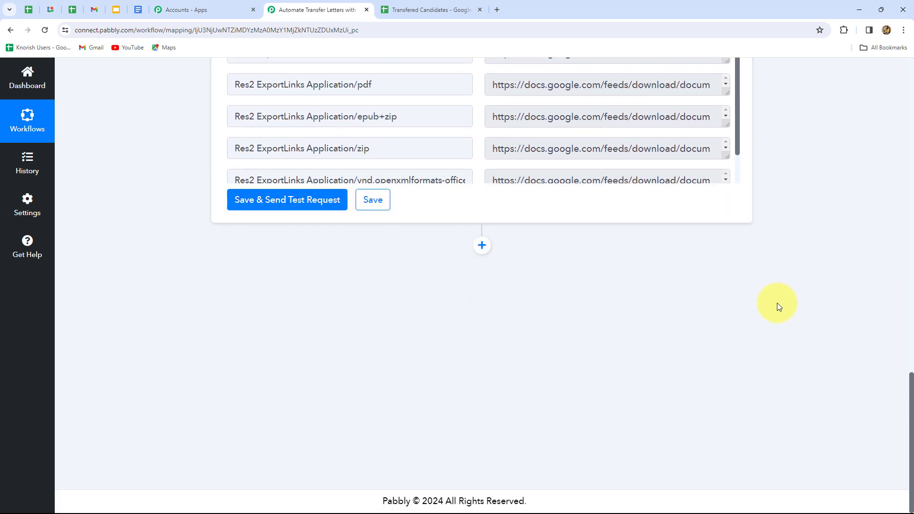
scroll(777, 304, "up", 3)
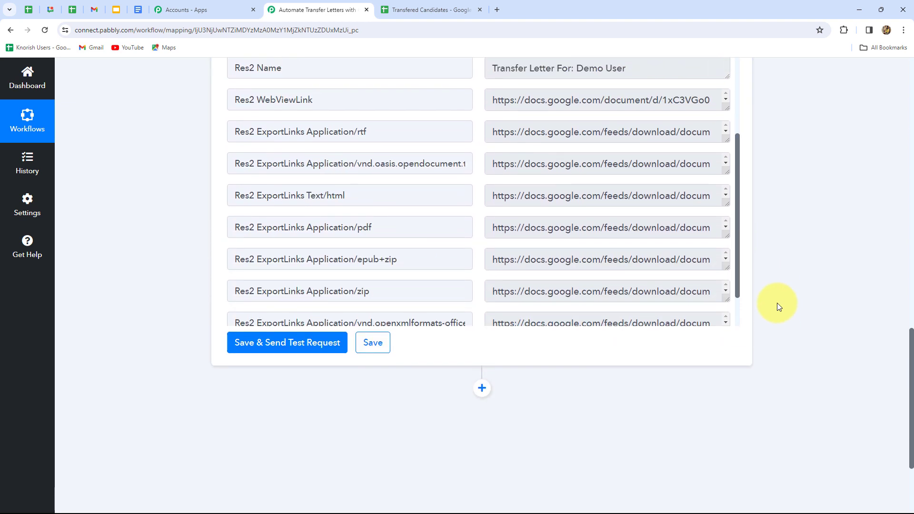
scroll(727, 352, "down", 3)
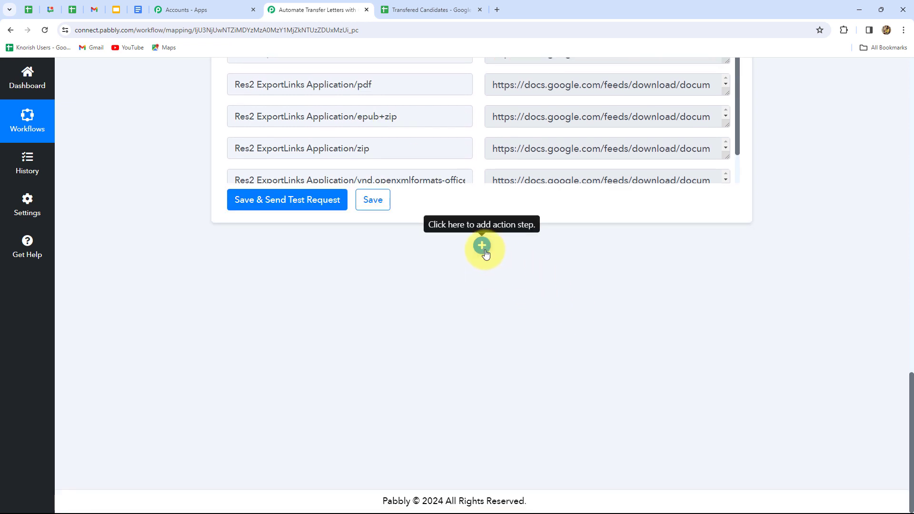
Step: Add a Gmail step with the Send Email event, using the existing Gmail connection
left_click(484, 250)
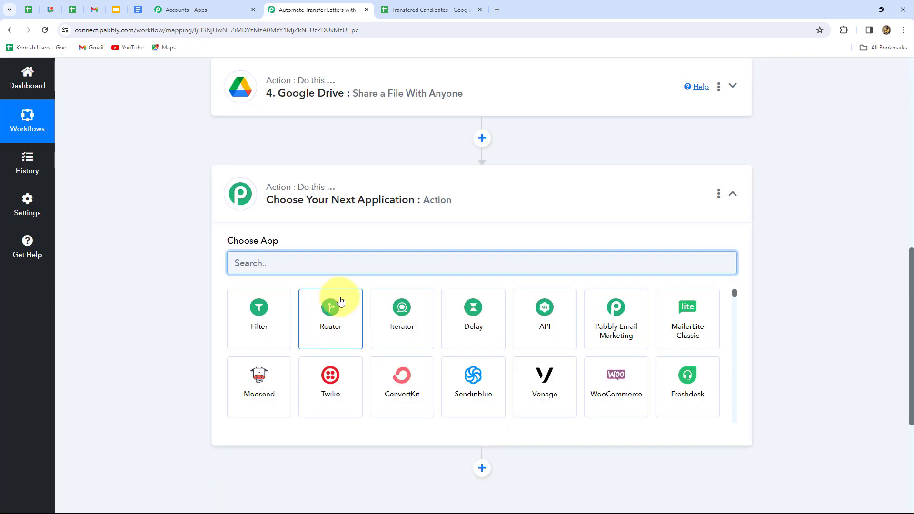
left_click(276, 261)
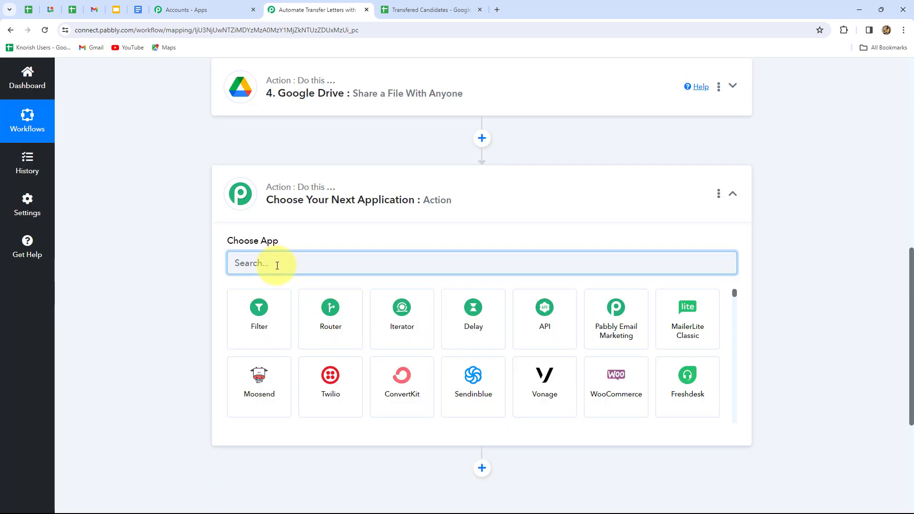
type("Gma")
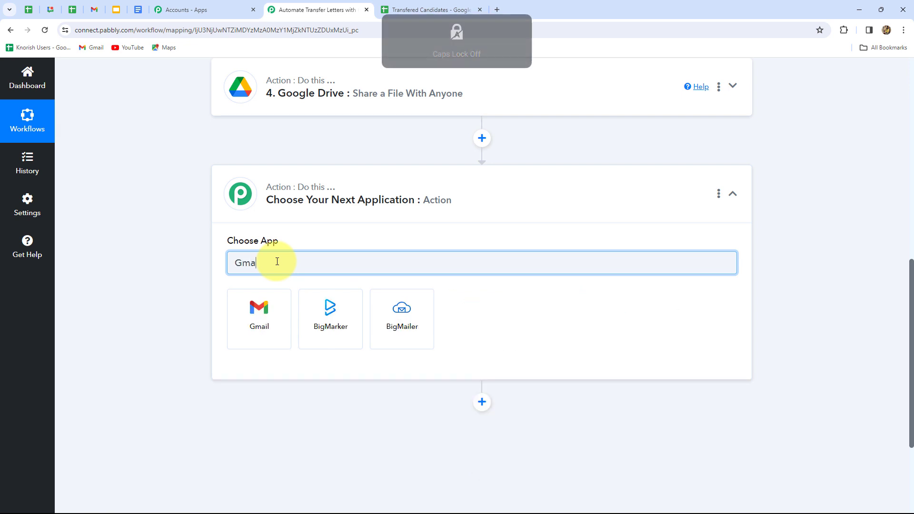
left_click(282, 319)
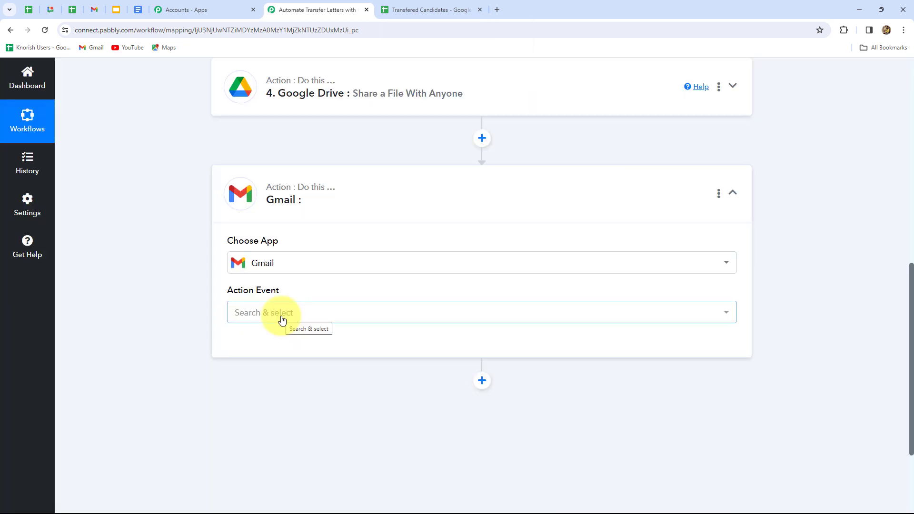
left_click(264, 314)
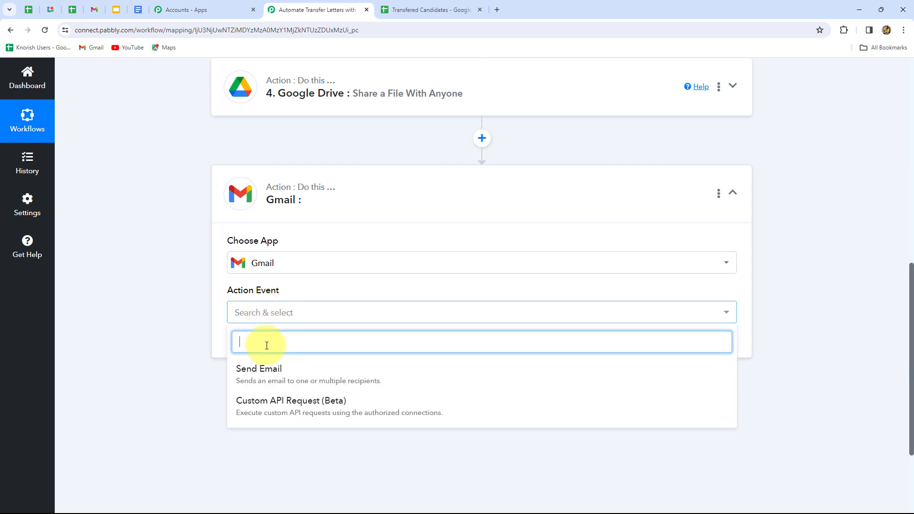
left_click(265, 369)
left_click(262, 347)
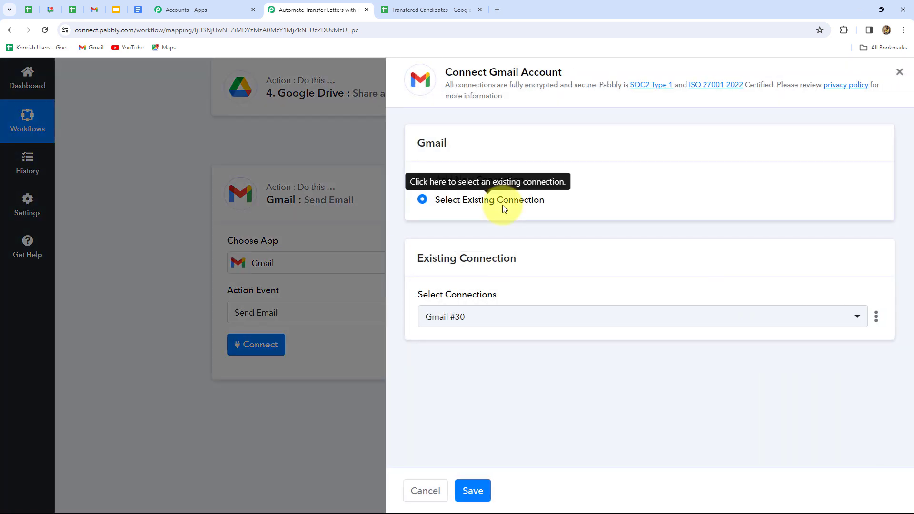
left_click(473, 488)
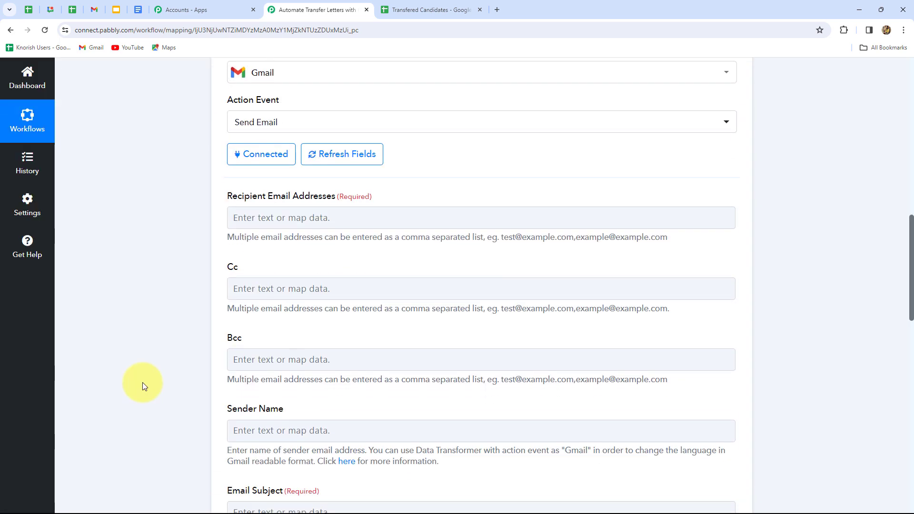
Step: Map the Google Sheets Email field into Recipient Email Addresses
scroll(142, 386, "up", 3)
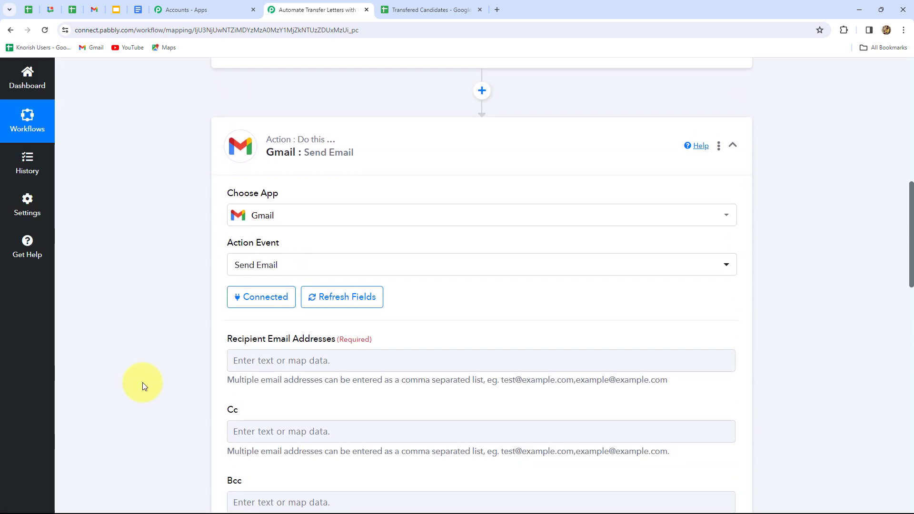
scroll(142, 385, "down", 4)
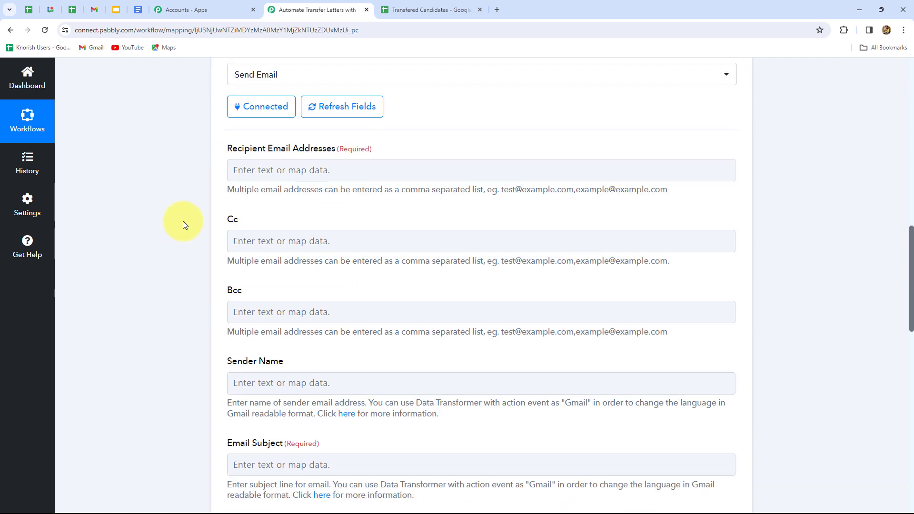
scroll(347, 189, "down", 3)
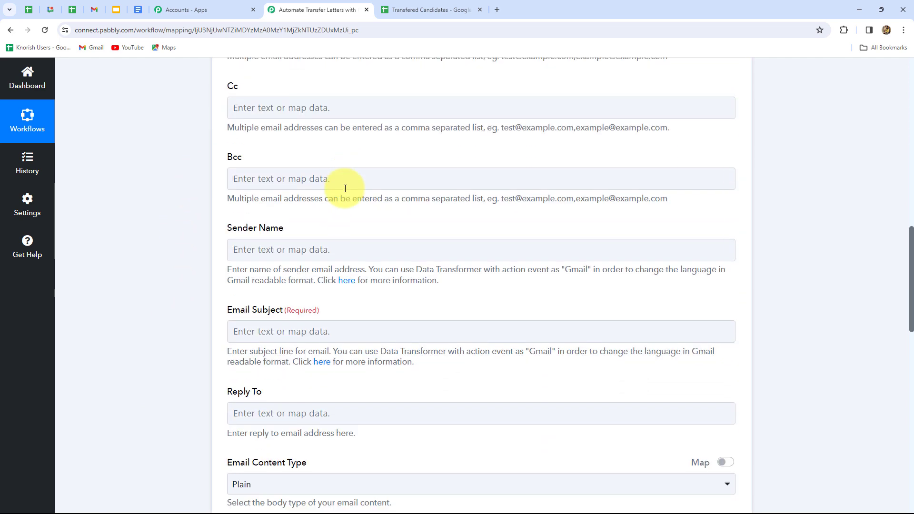
scroll(292, 346, "up", 4)
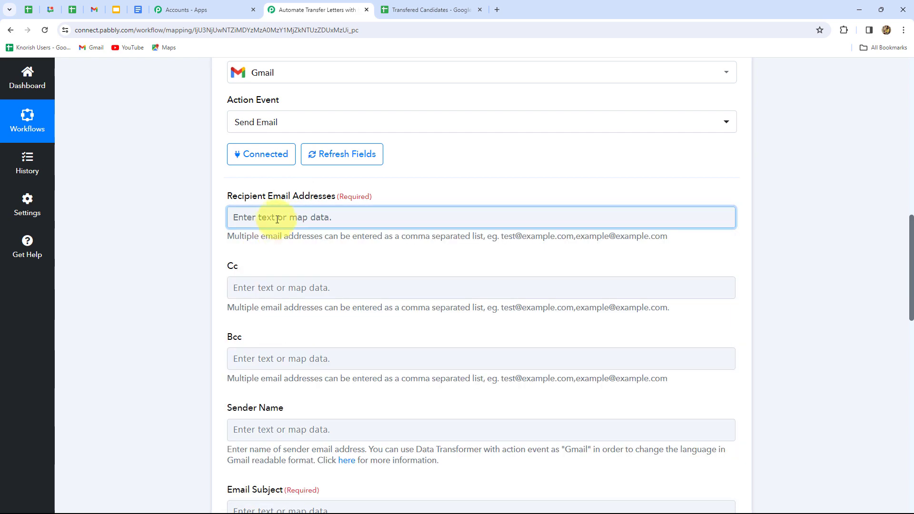
left_click(277, 218)
left_click(300, 313)
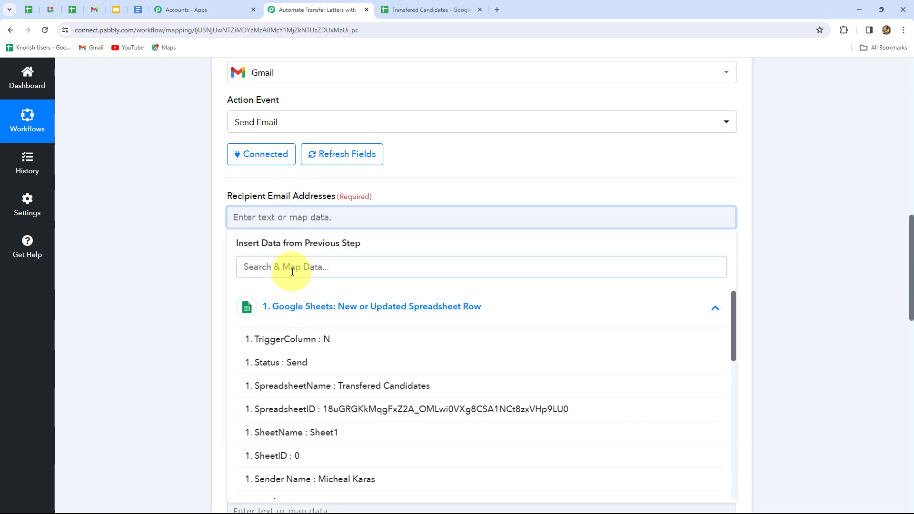
left_click(293, 269)
type("ema")
left_click(316, 338)
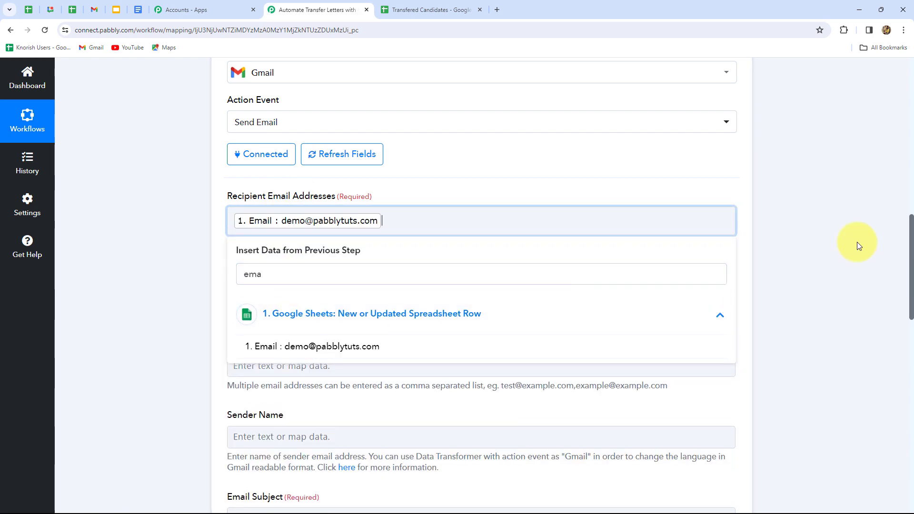
left_click(856, 242)
scroll(499, 310, "down", 3)
scroll(499, 310, "down", 2)
Step: Set the sender name to 'Finstax' and the email subject to 'Transfer Letter'
left_click(250, 202)
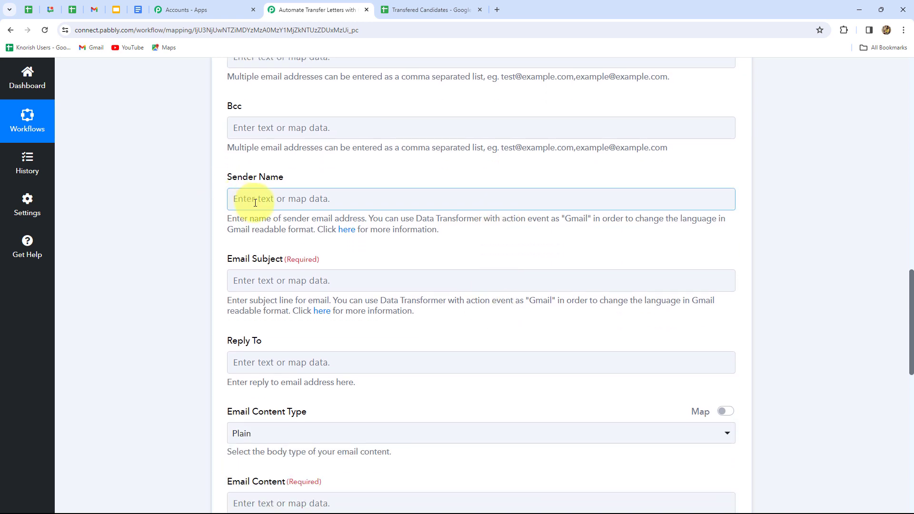
left_click(257, 202)
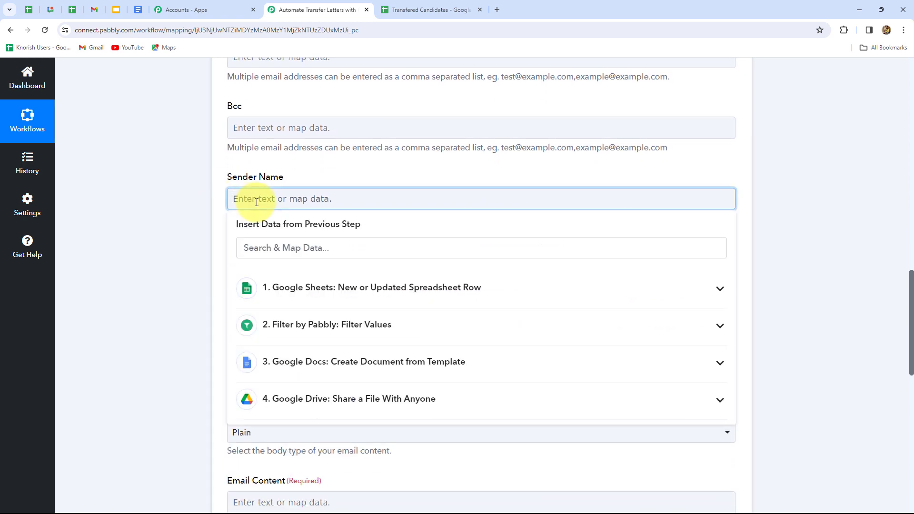
type("Finstax")
left_click(170, 240)
scroll(169, 240, "down", 3)
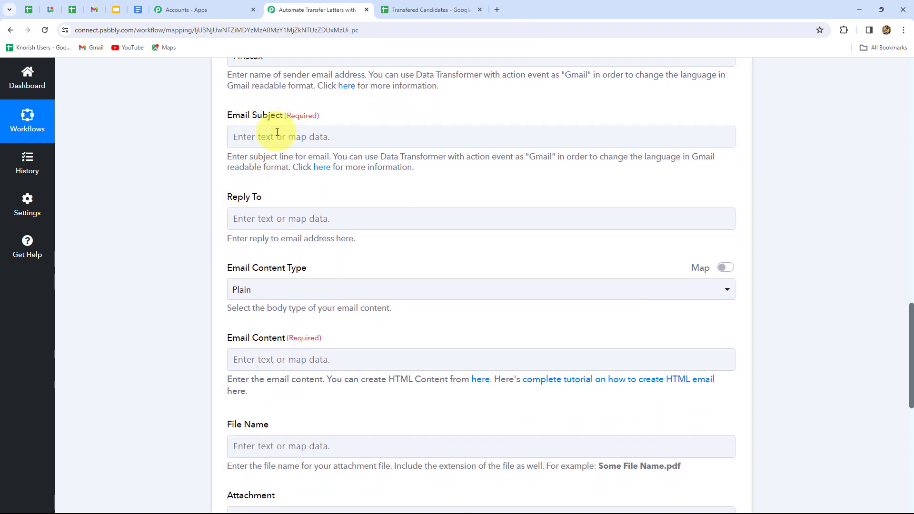
left_click(277, 137)
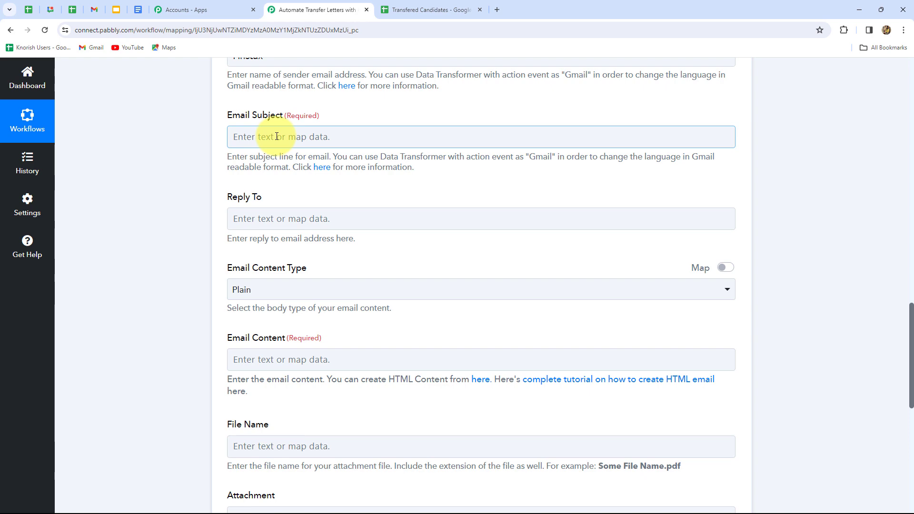
type("Transfer Letter")
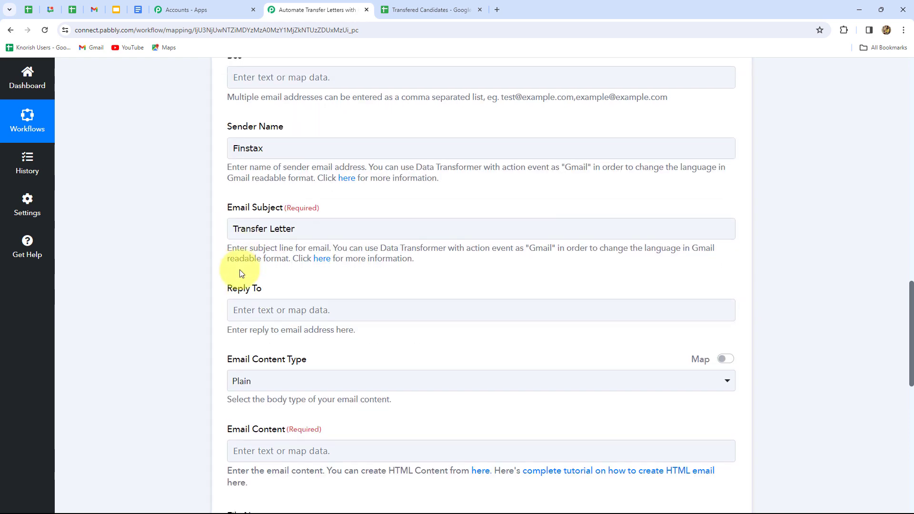
scroll(238, 271, "down", 4)
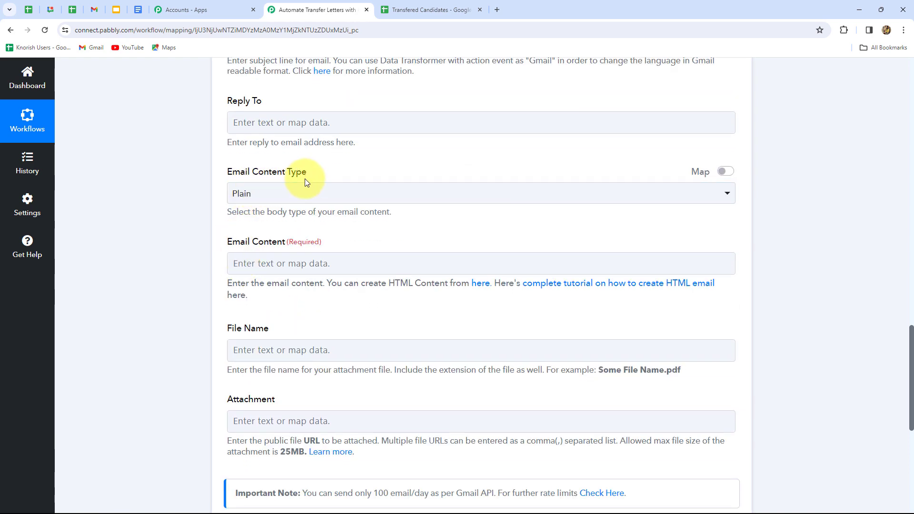
Step: Begin the Email Content with the greeting 'Dear,'
left_click(257, 200)
scroll(245, 252, "down", 3)
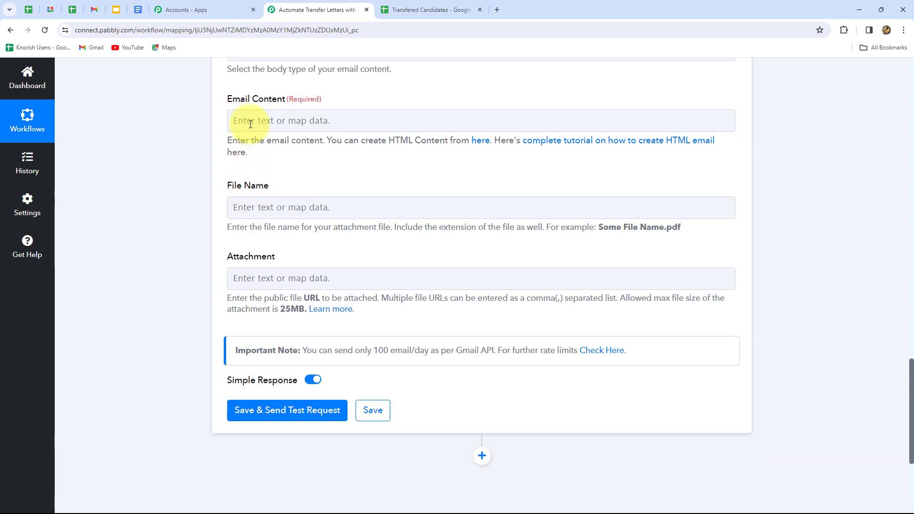
left_click(252, 121)
left_click(167, 159)
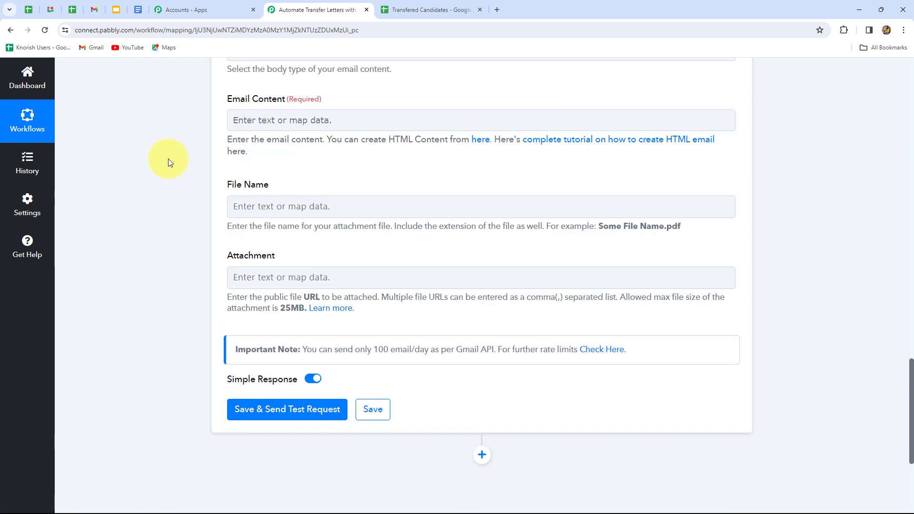
left_click(250, 122)
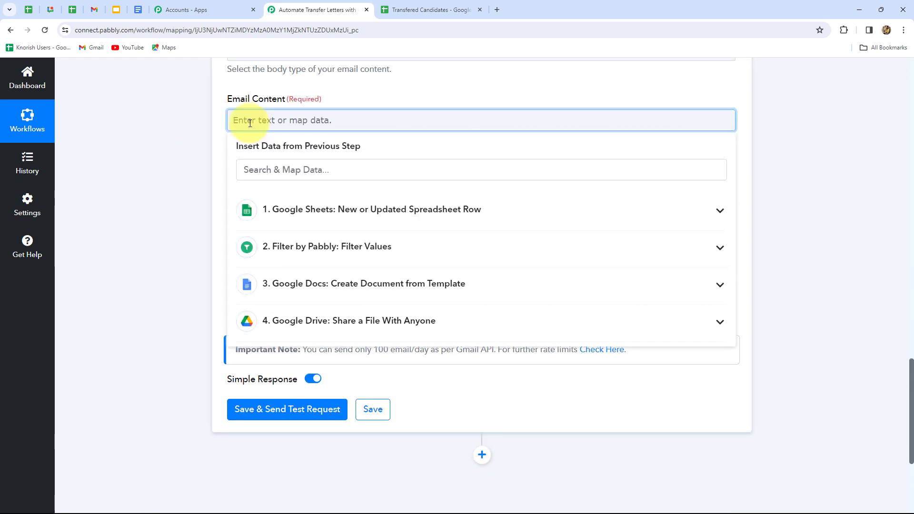
type("Dear,")
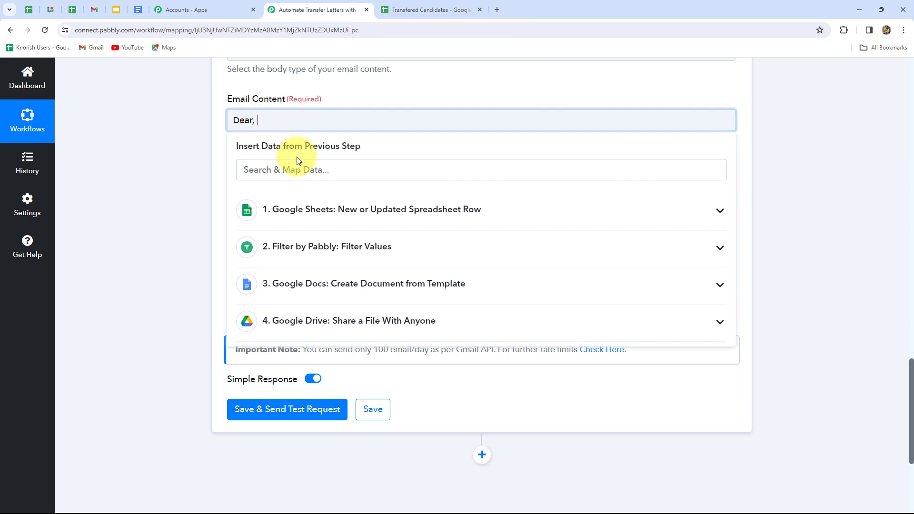
Step: Insert the Google Sheets Employee Full Name after the greeting and start a new line
left_click(301, 209)
left_click(294, 171)
type("nam")
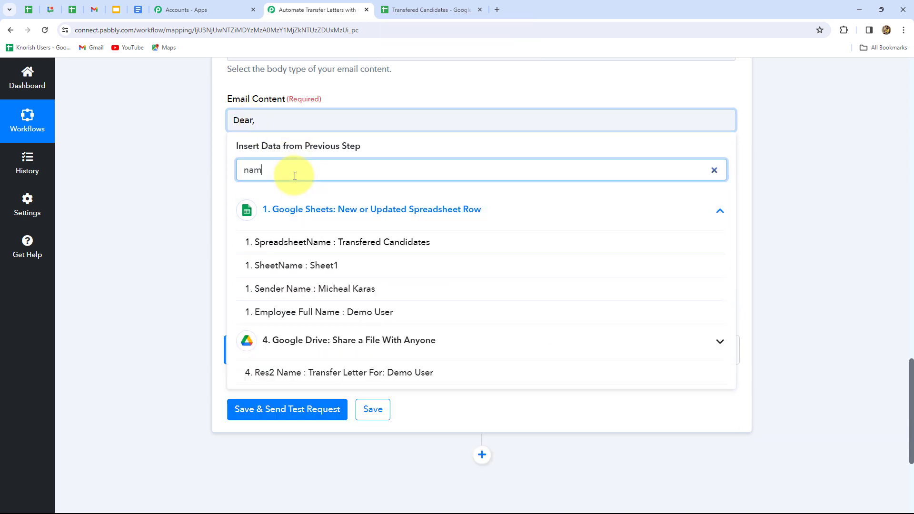
type("e")
left_click(323, 312)
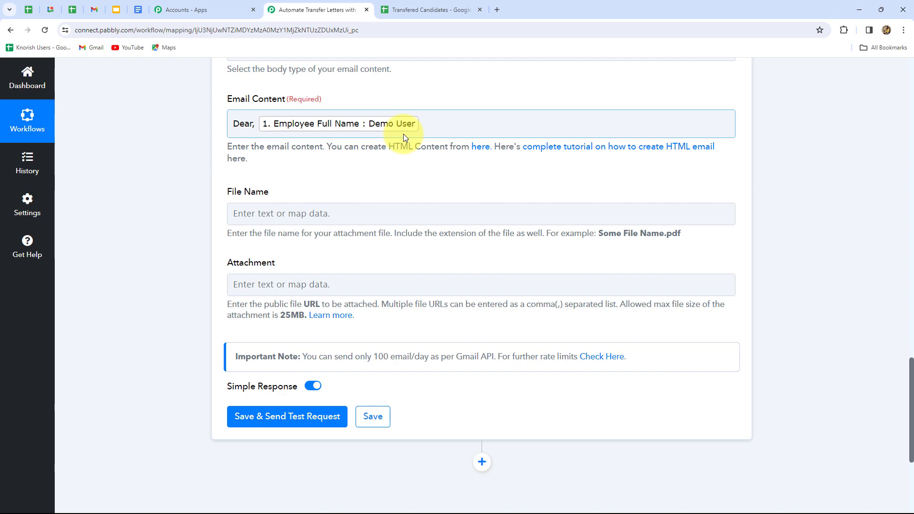
left_click(423, 127)
key("Return")
key("Return")
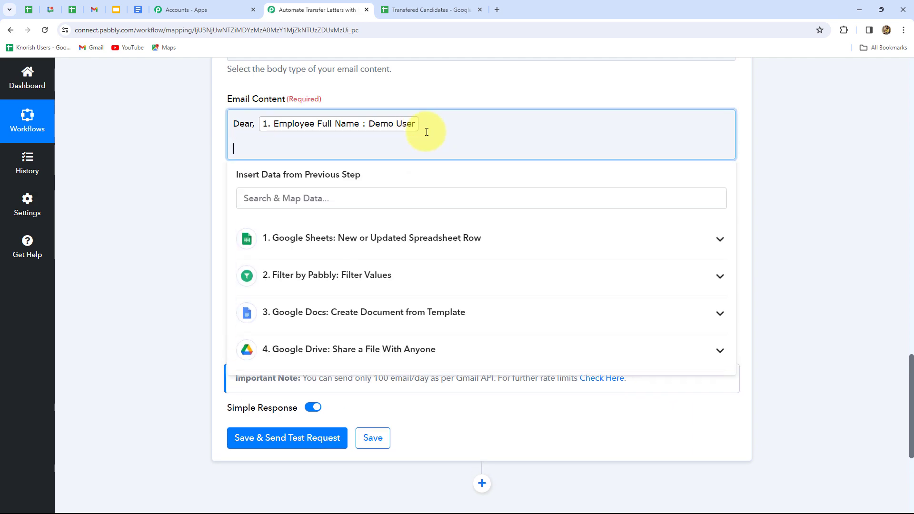
left_click(179, 187)
scroll(301, 280, "up", 1)
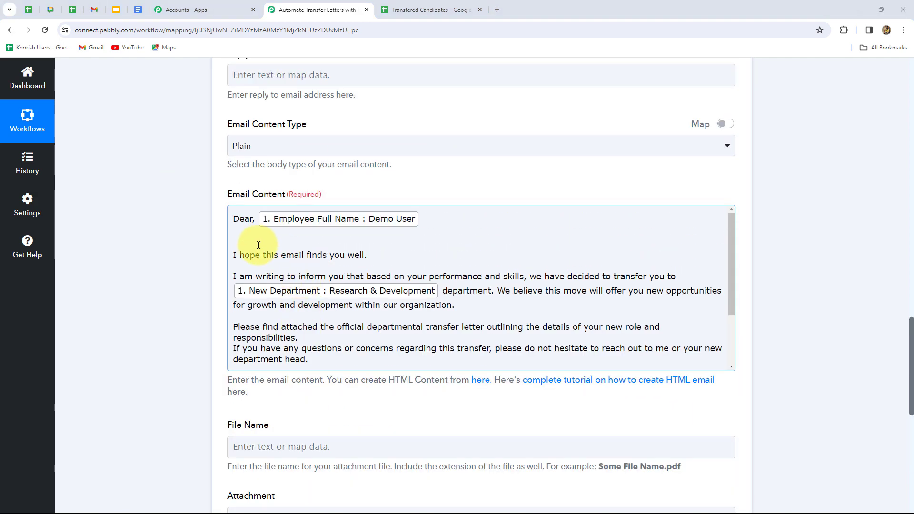
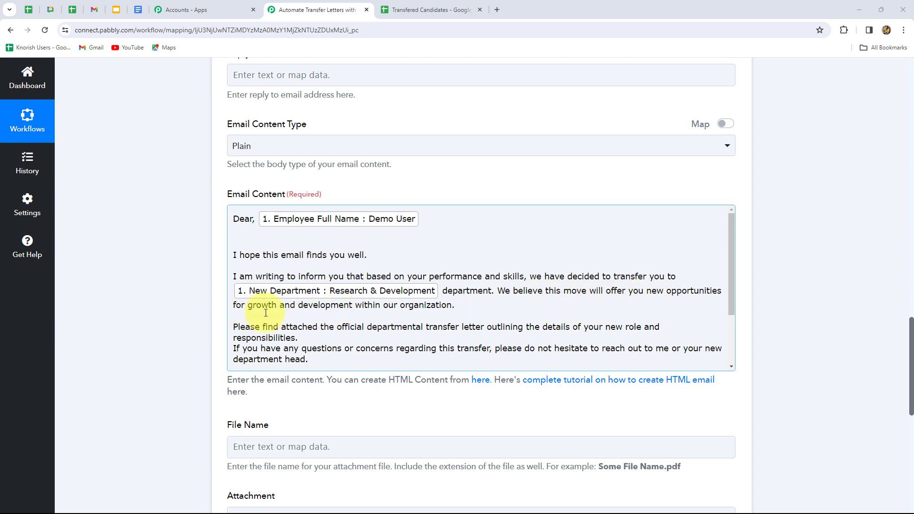
Step: Map the attachment file name to the Google Drive sharing step's document name (Res2 Name)
scroll(375, 315, "down", 3)
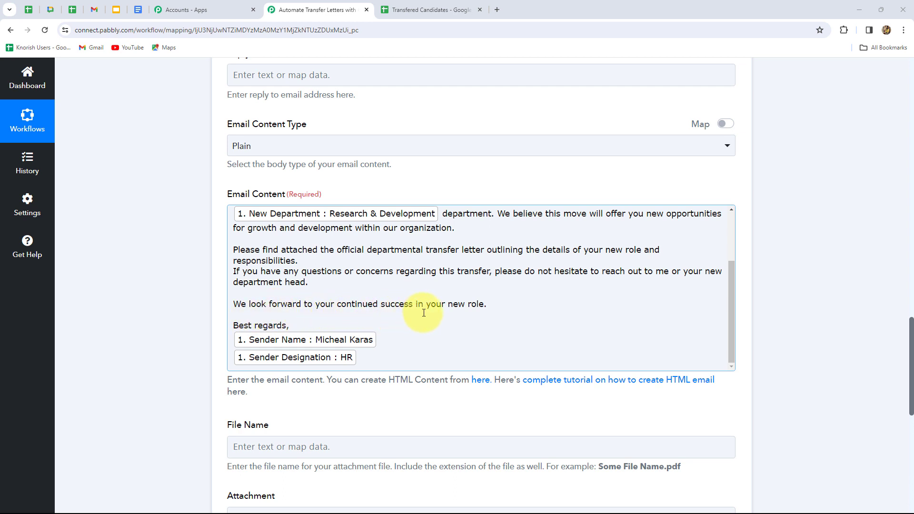
scroll(424, 312, "down", 2)
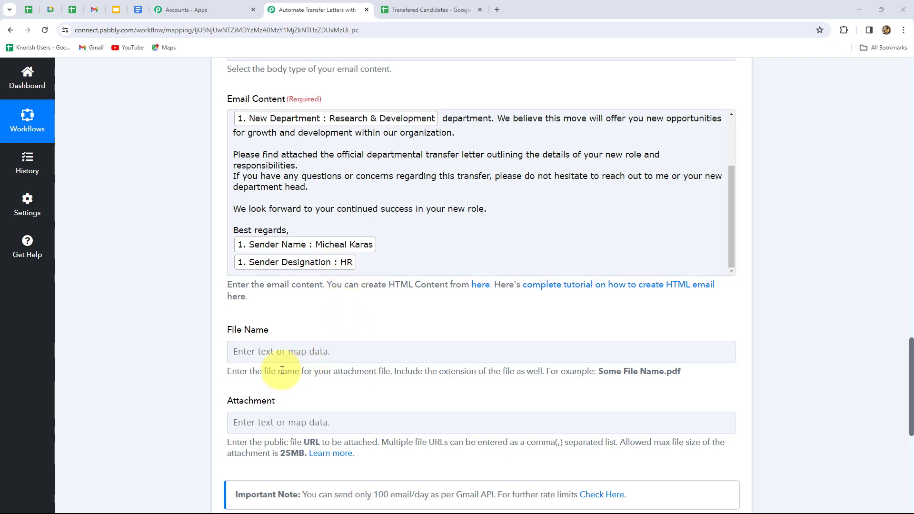
scroll(291, 349, "down", 3)
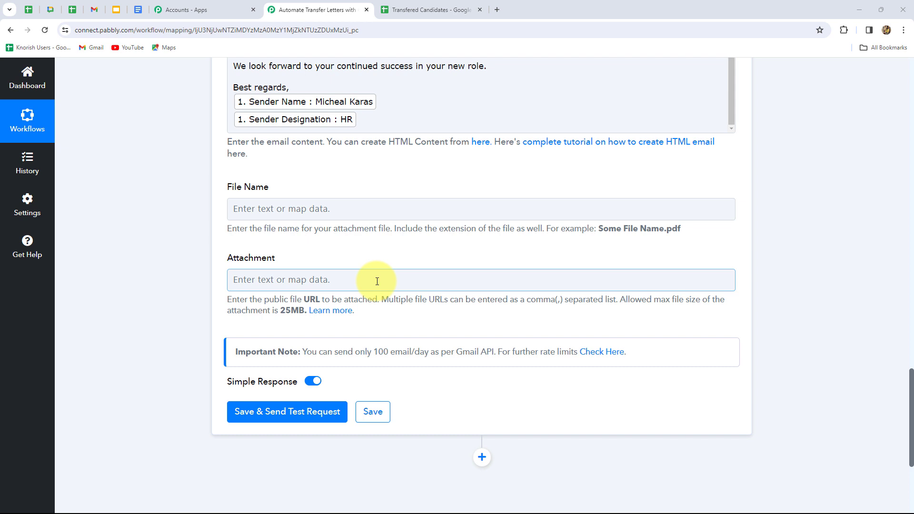
left_click(338, 209)
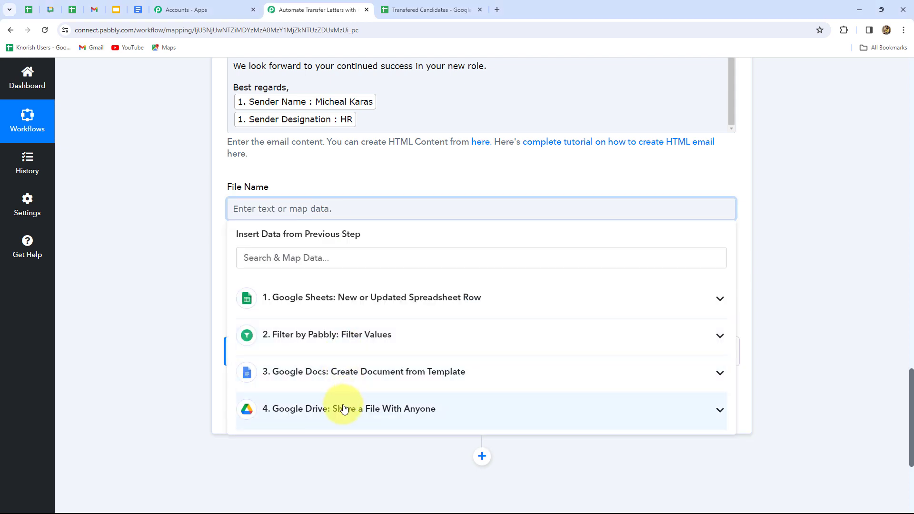
left_click(343, 408)
scroll(348, 438, "down", 4)
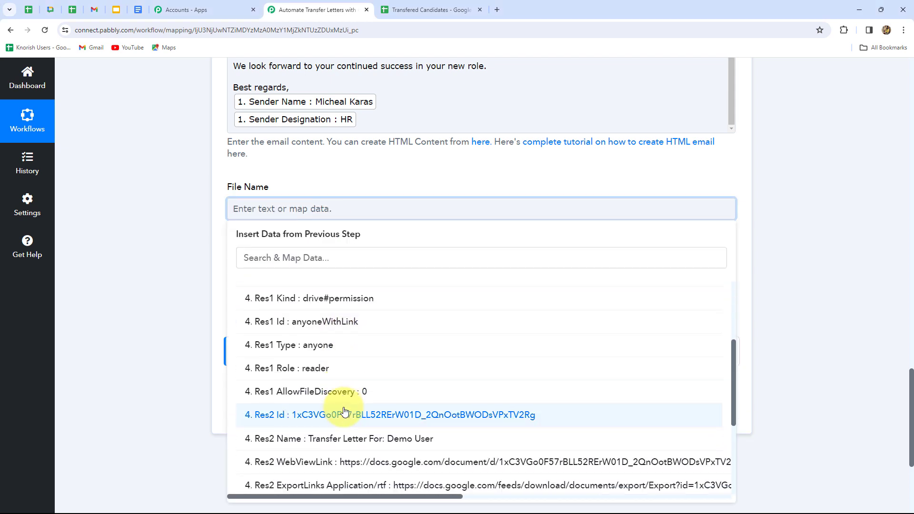
left_click(382, 438)
Step: Attach the document's PDF export link (Res2 ExportLinks application/pdf), then save and send a test email
scroll(267, 238, "down", 3)
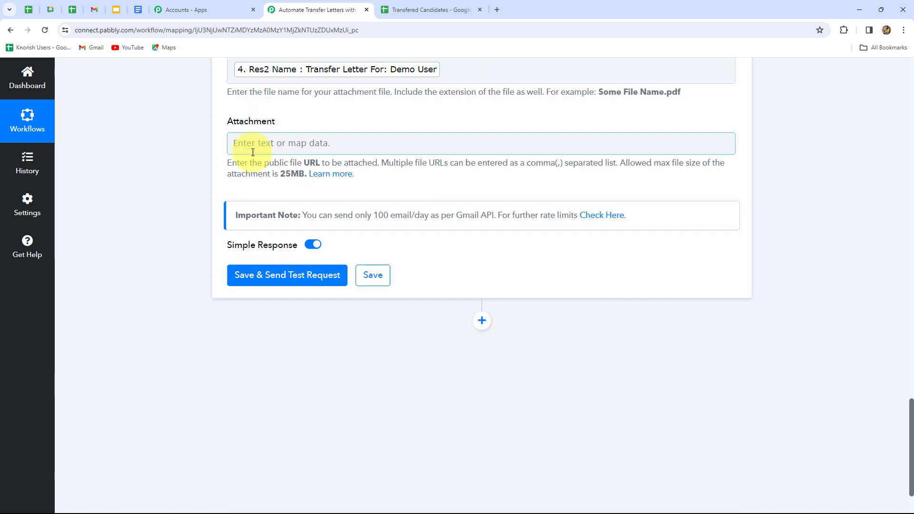
left_click(312, 145)
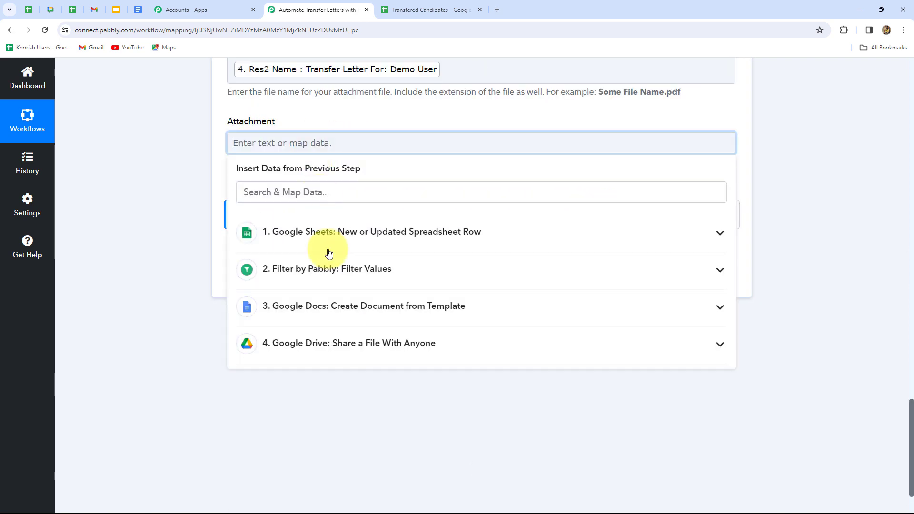
left_click(346, 342)
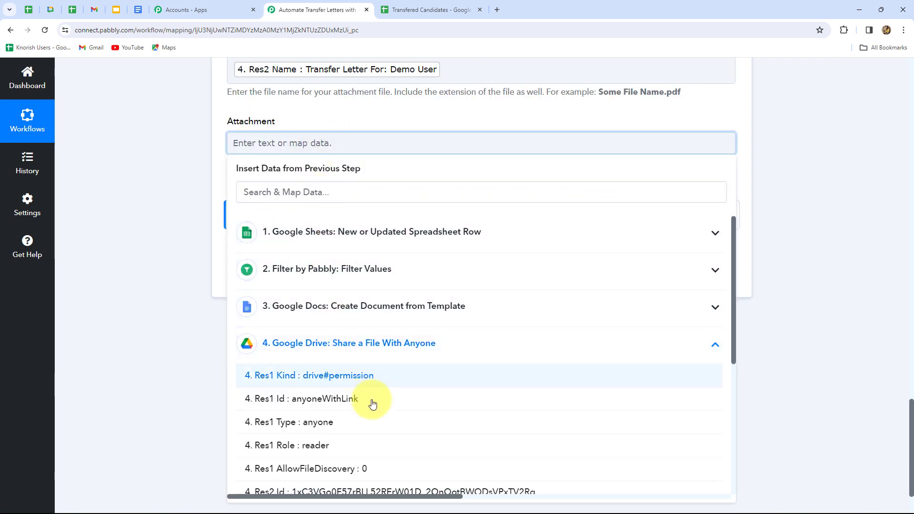
scroll(376, 402, "down", 5)
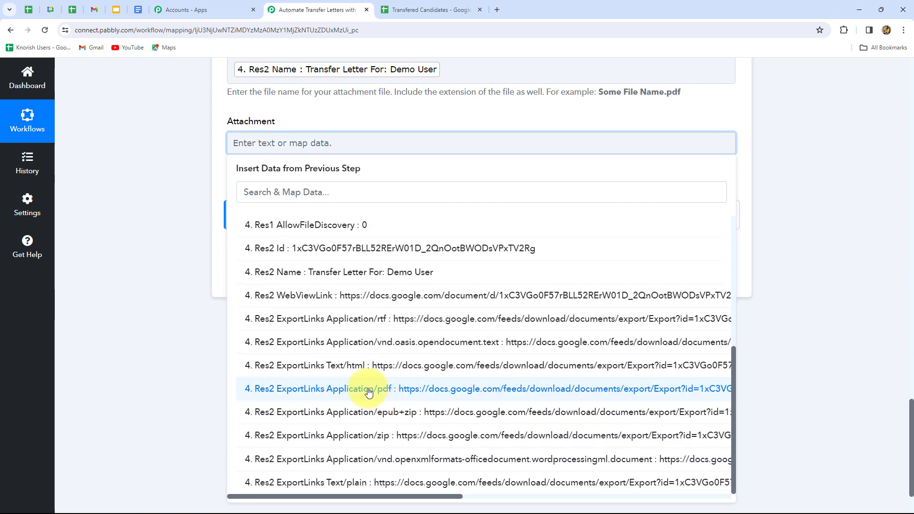
left_click(420, 398)
left_click(301, 346)
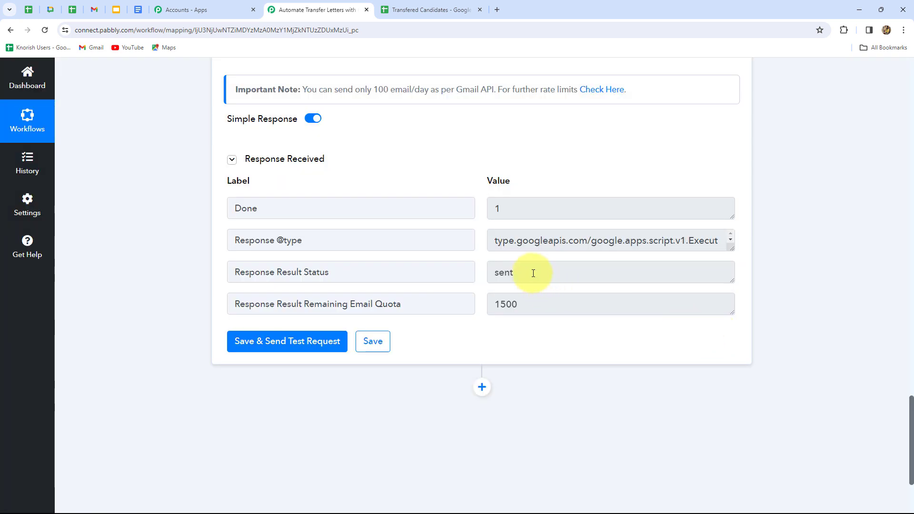
Step: Verify the response shows Result Status sent, then scroll back up to the Gmail Send Email step
left_click_drag(533, 274, 474, 273)
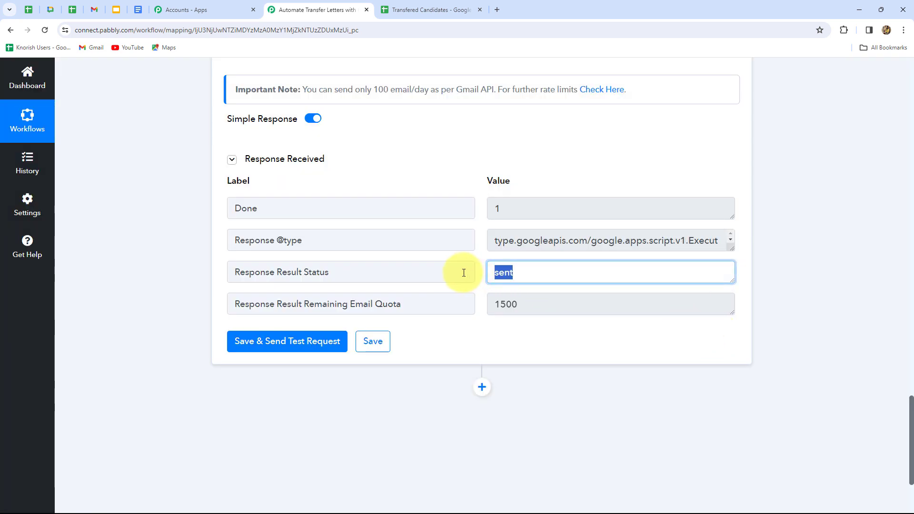
scroll(464, 273, "up", 16)
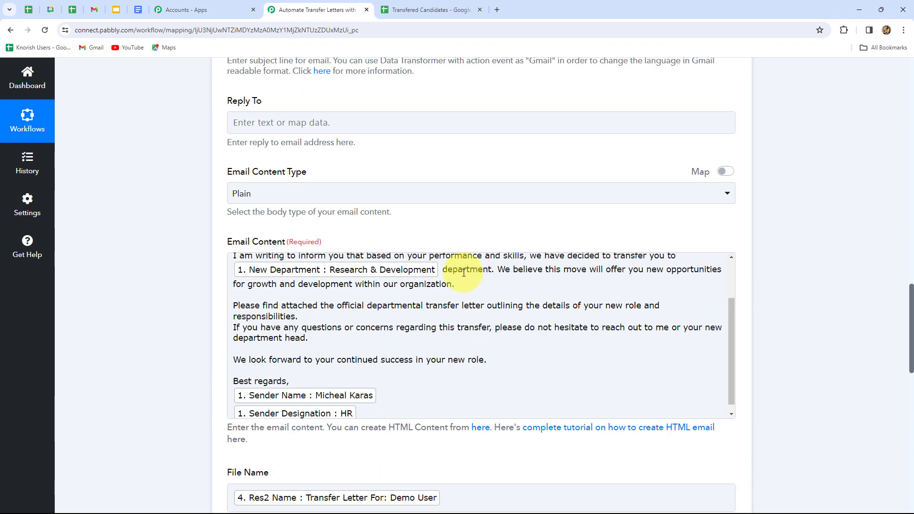
scroll(463, 273, "up", 8)
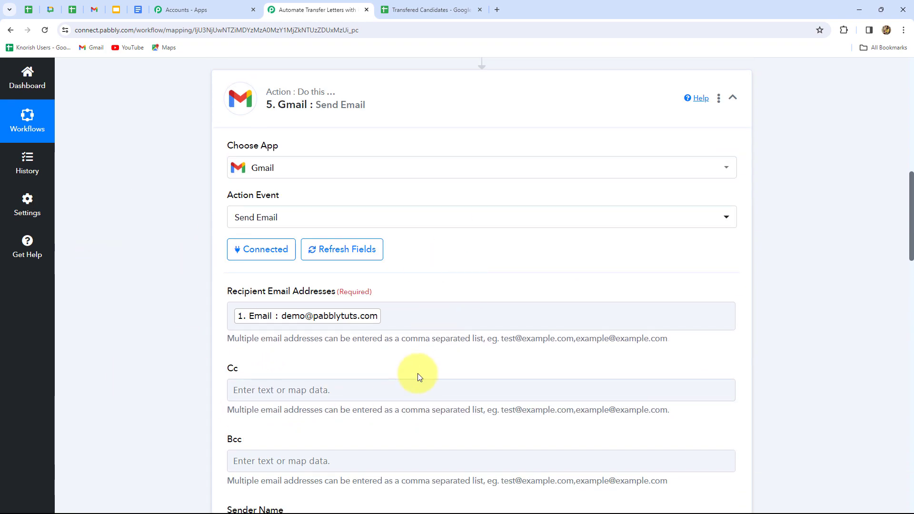
Step: Open the received Transfer Letter email in Gmail and preview its attached PDF letter
left_click(92, 10)
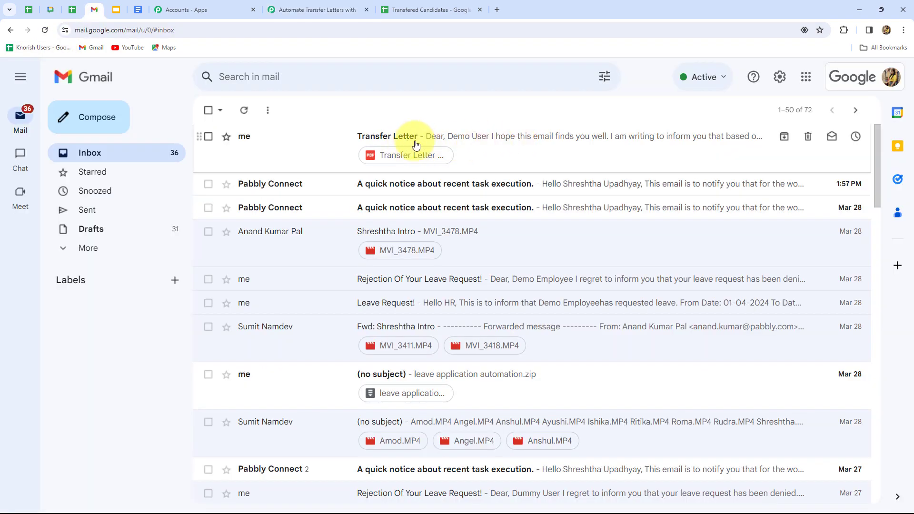
left_click(456, 151)
scroll(489, 320, "down", 4)
left_click(285, 319)
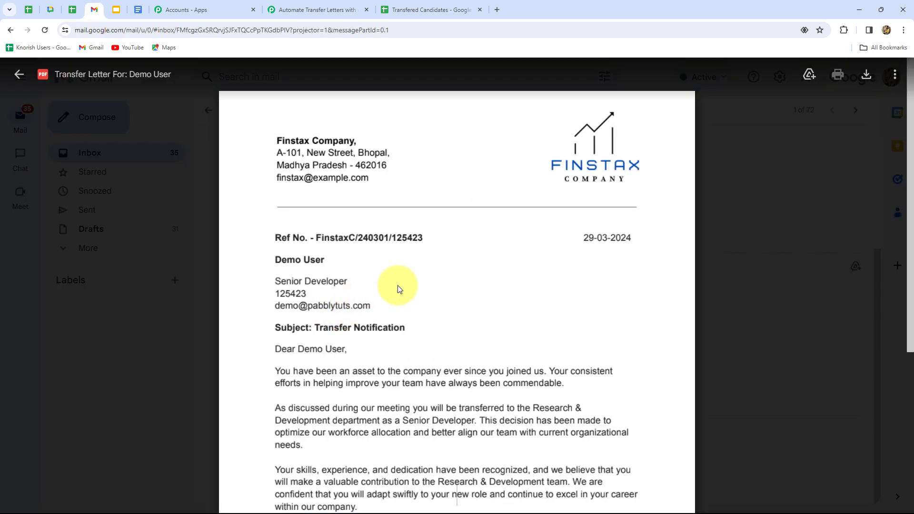
scroll(419, 284, "down", 5)
scroll(418, 283, "up", 8)
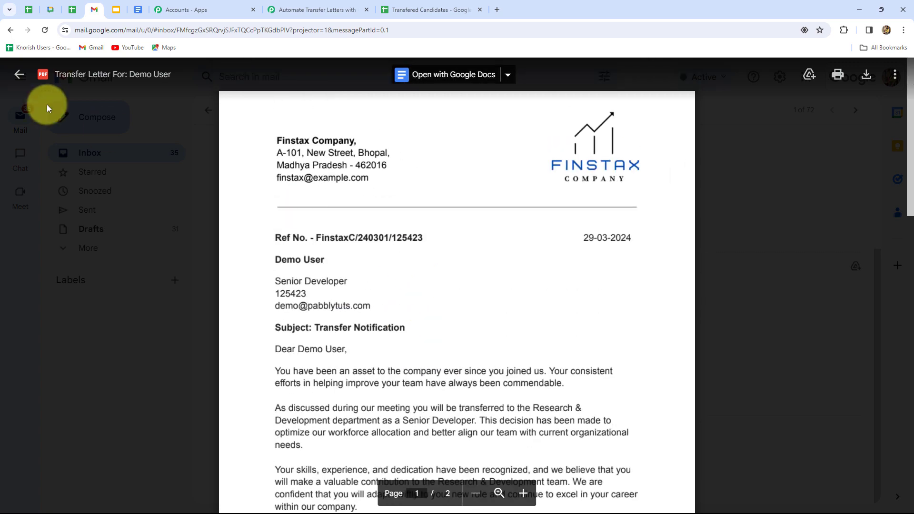
left_click(19, 75)
scroll(394, 267, "up", 3)
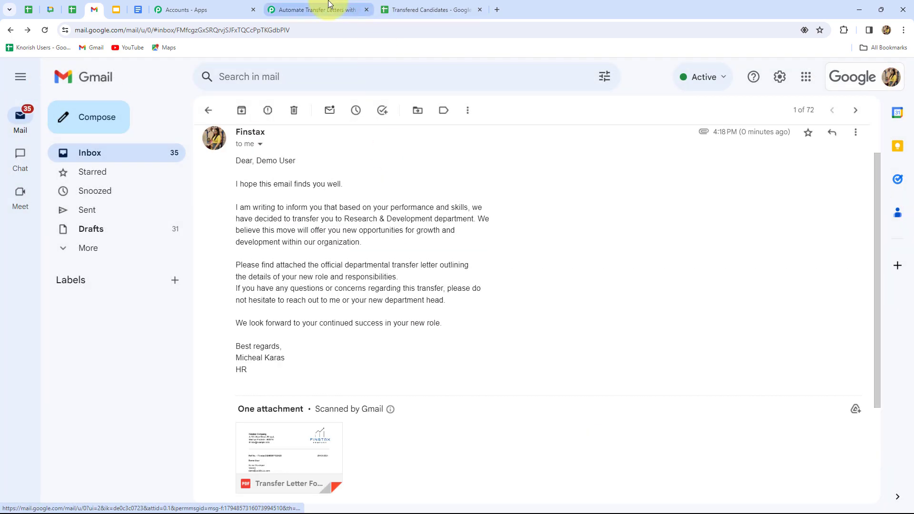
Step: Look back over the Pabbly workflow, then bring up the Transfered Candidates spreadsheet
left_click(324, 8)
scroll(760, 246, "up", 20)
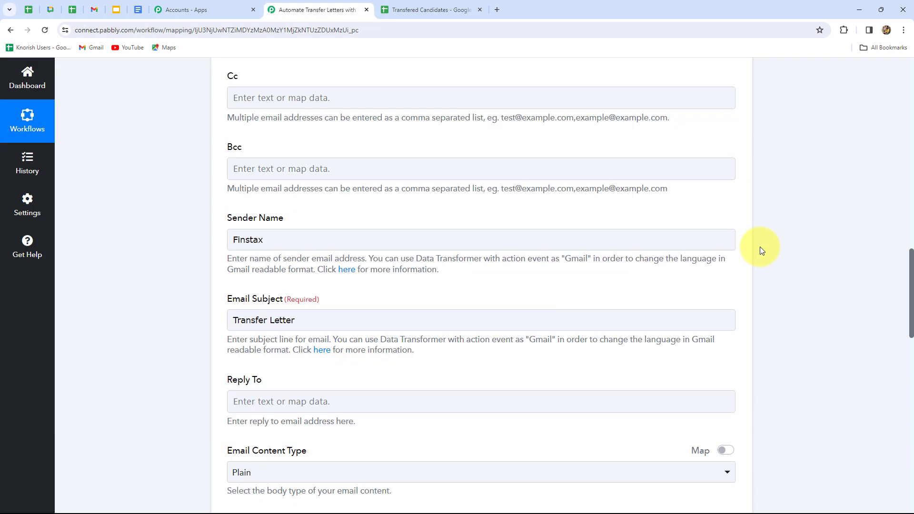
scroll(760, 247, "up", 5)
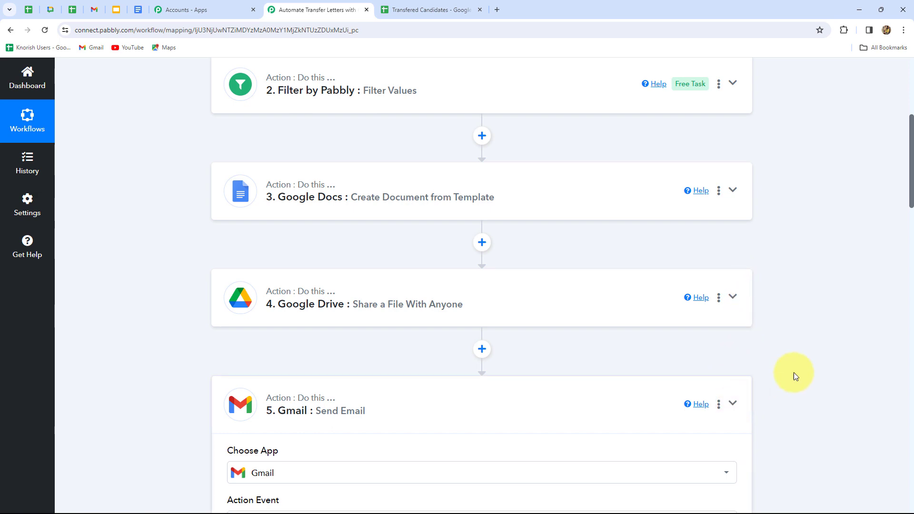
scroll(804, 367, "up", 4)
scroll(807, 362, "up", 3)
scroll(806, 362, "down", 5)
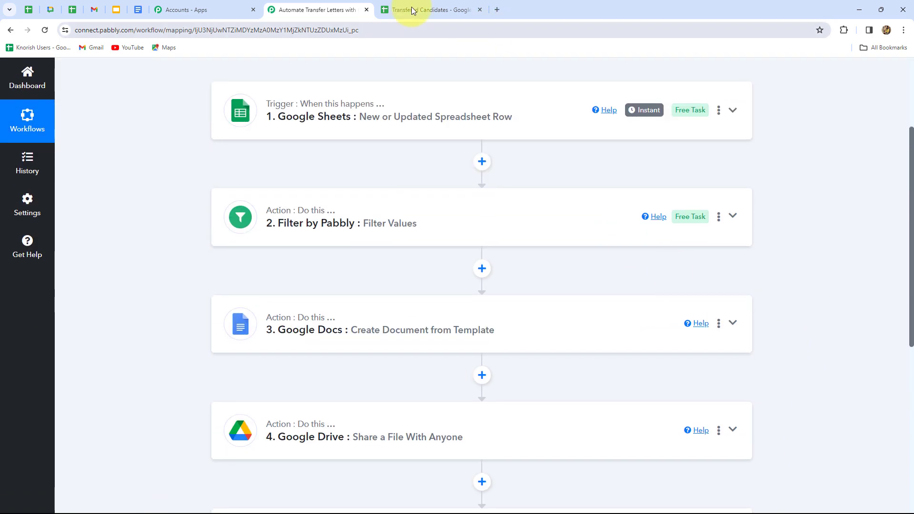
left_click(401, 9)
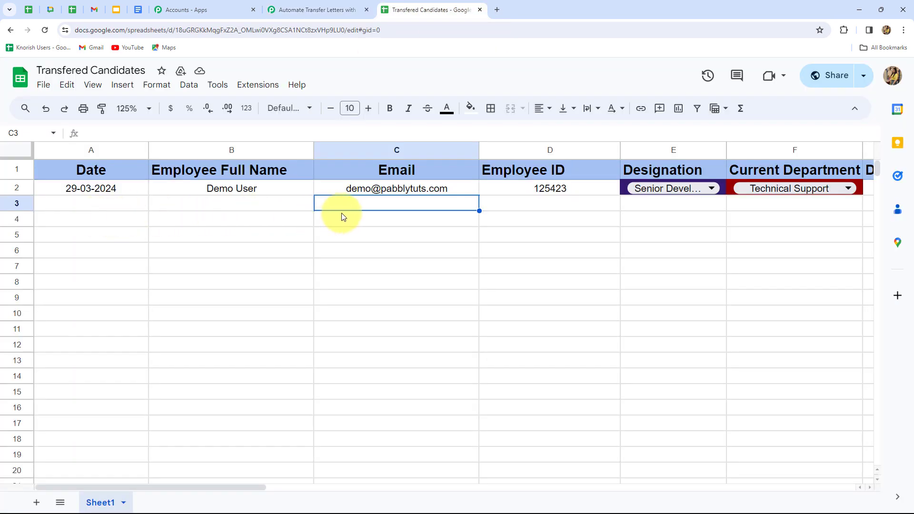
Step: Start a new candidate entry in row 3 with the test candidate's name in B3
left_click(79, 203)
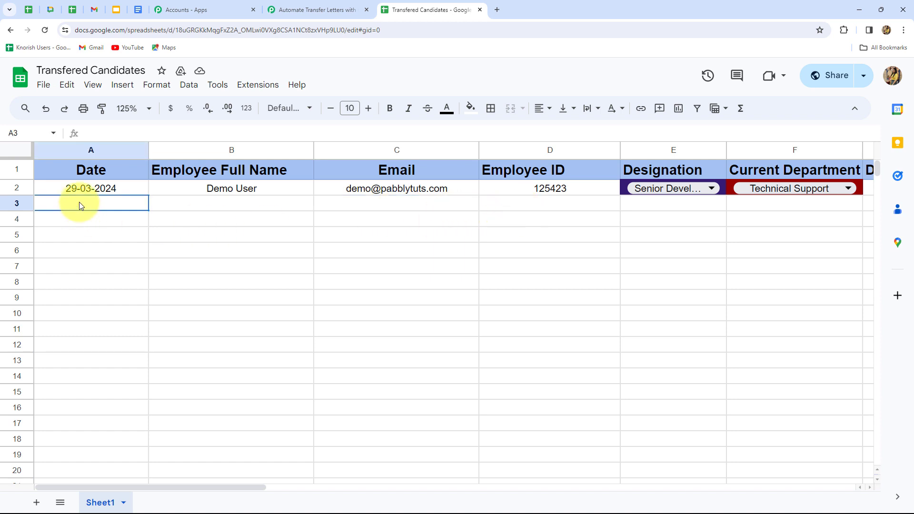
left_click(111, 176)
left_click(124, 185)
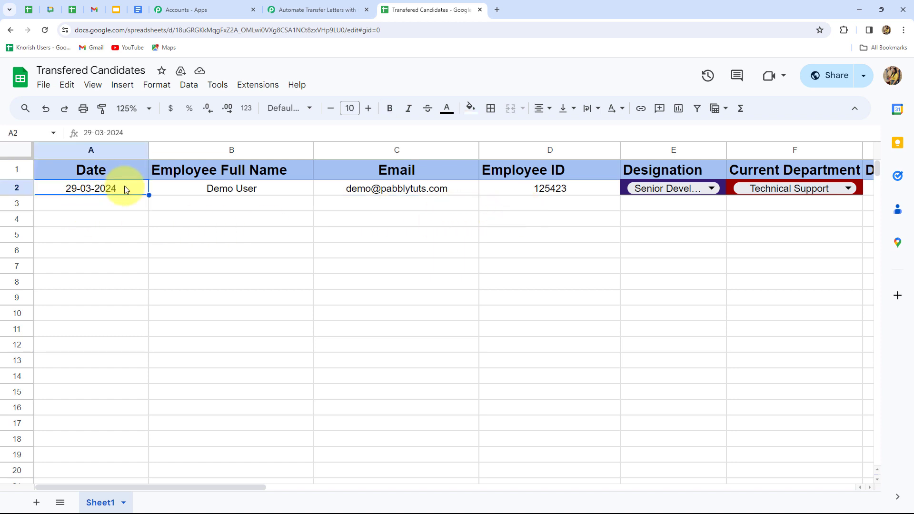
left_click(201, 202)
key("Caps_Lock")
type("T")
key("Caps_Lock")
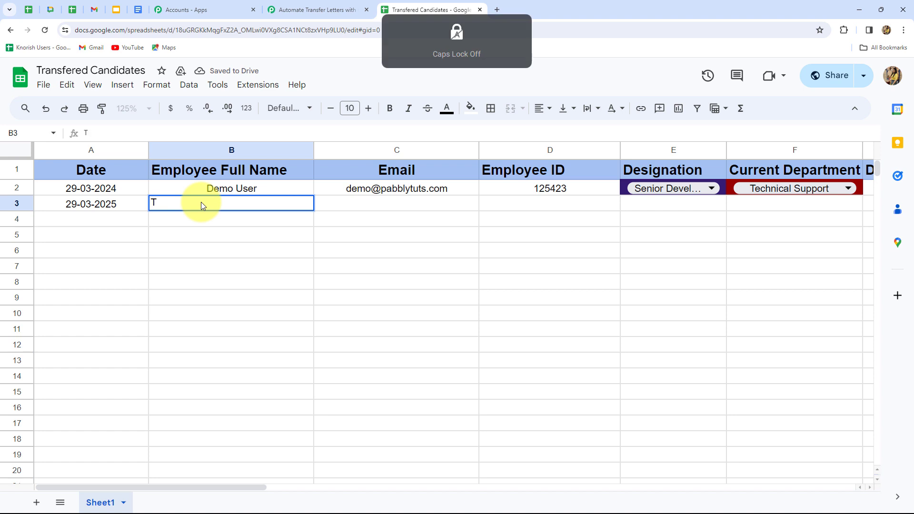
type("est User")
Step: Fill C3 with the candidate's e-mail address and D3 with the employee ID
left_click(327, 203)
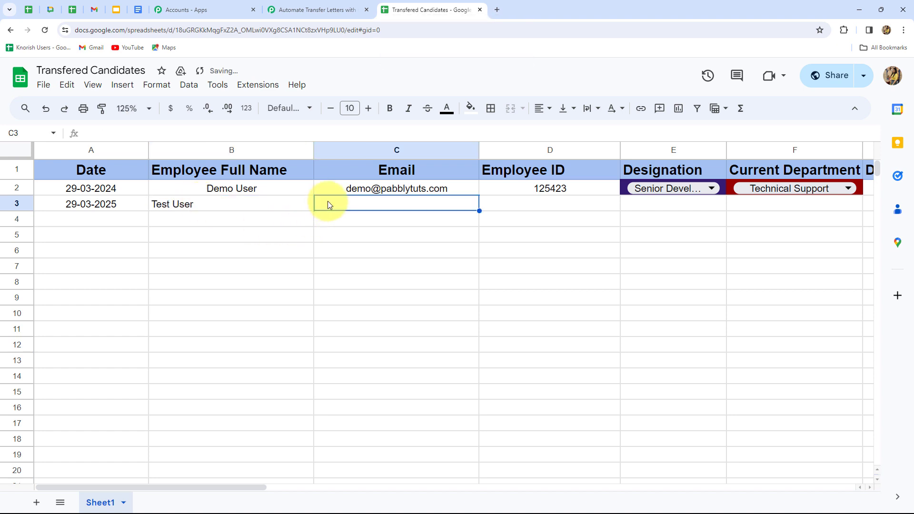
type("testuser@pabblytuts.com")
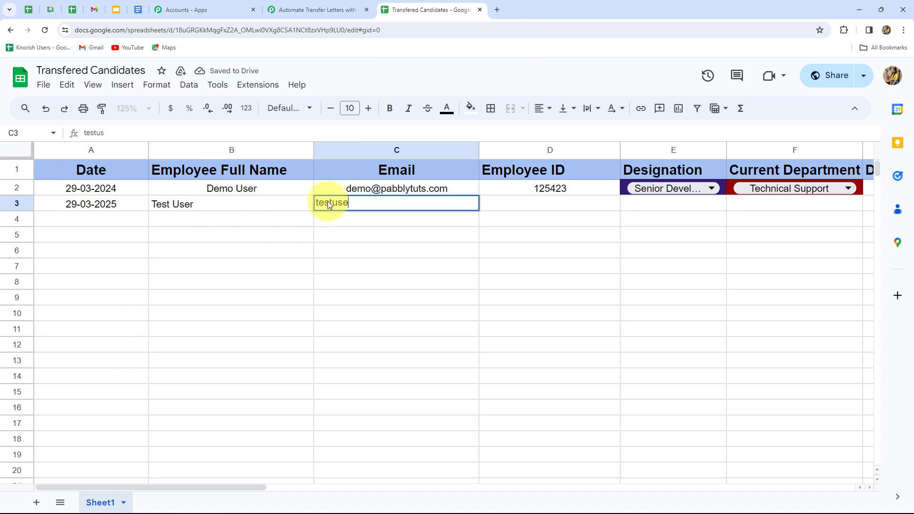
key("Tab")
type("345677")
key("Tab")
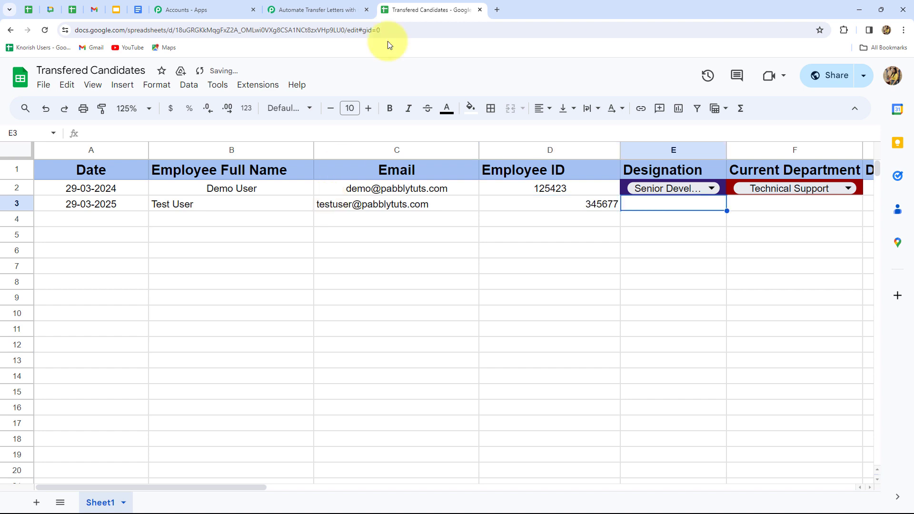
Step: Set E3's designation to Sales Manager and copy the transfer date down into G3
left_click(718, 196)
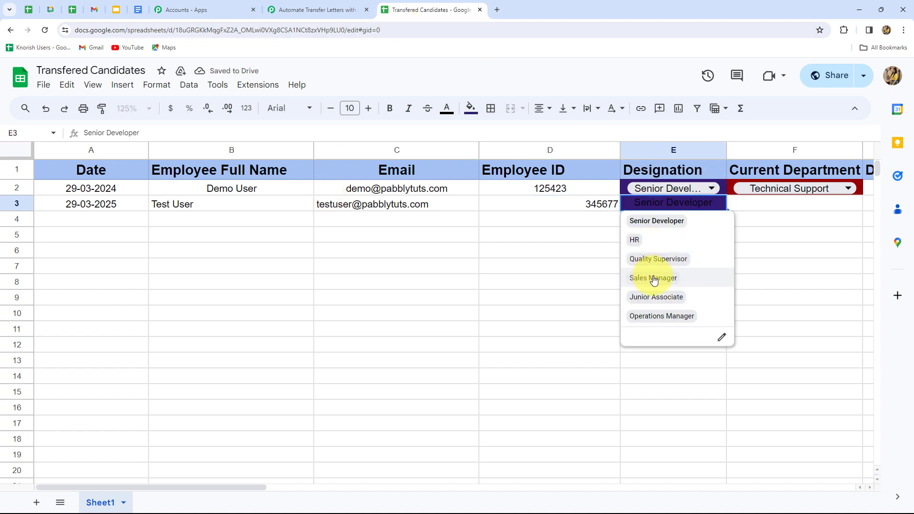
left_click(653, 279)
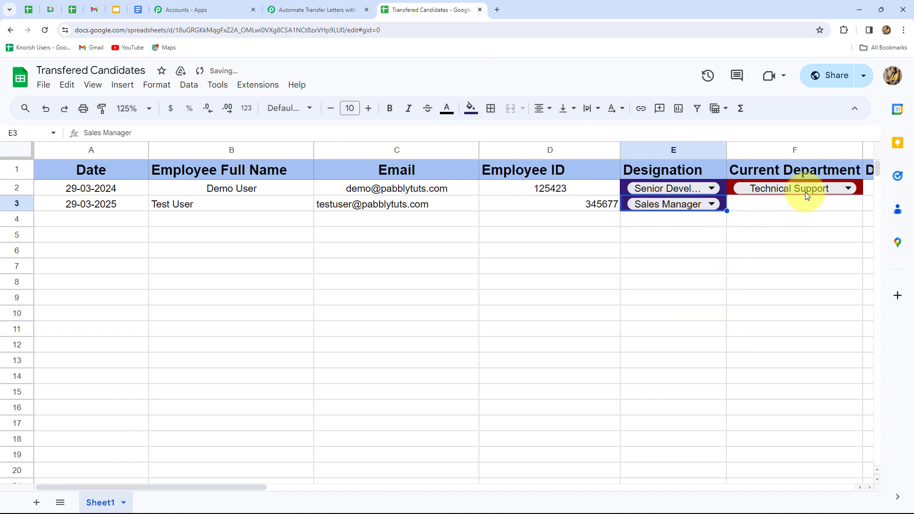
left_click(853, 192)
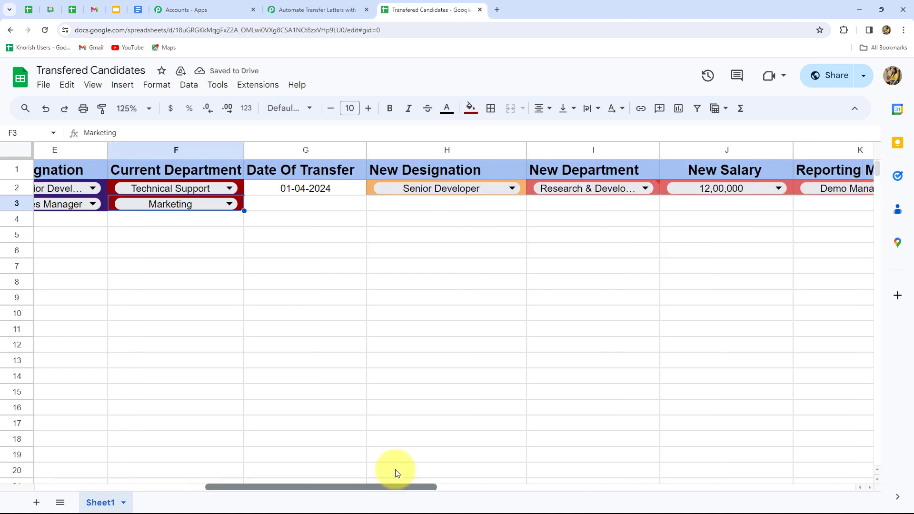
left_click(329, 193)
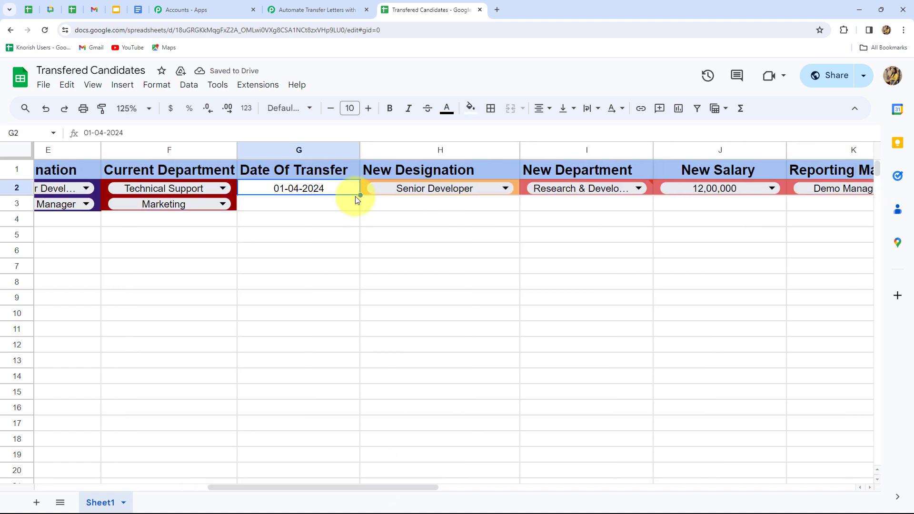
left_click_drag(359, 195, 359, 202)
double_click(296, 204)
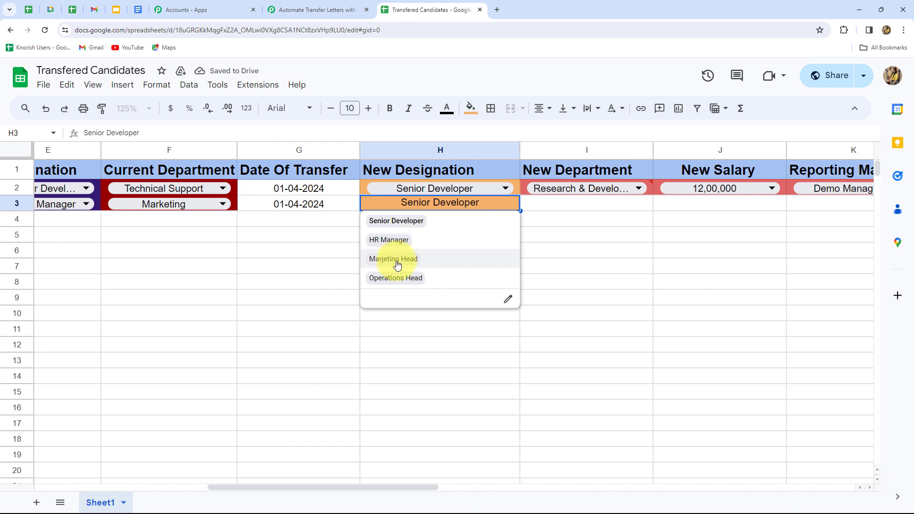
Step: Set row 3's new designation to Operations Head and new department to Operations
left_click(395, 280)
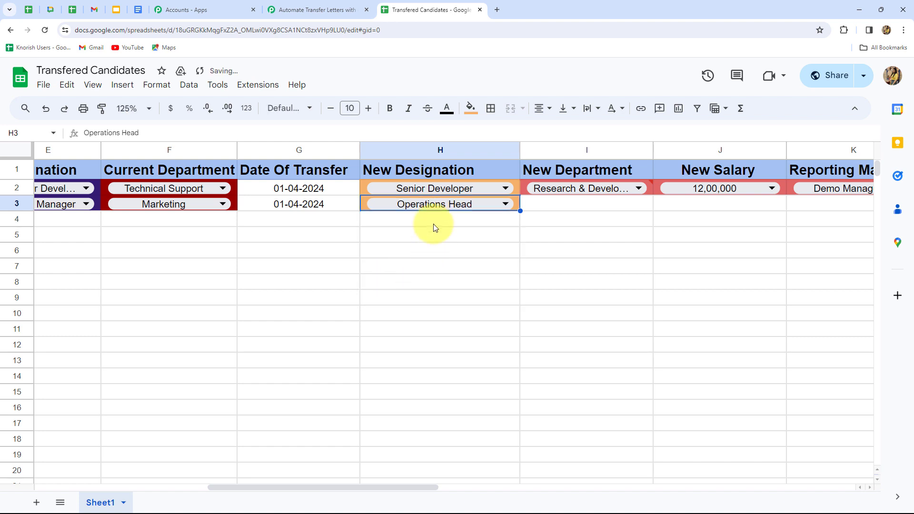
left_click(650, 191)
left_click_drag(653, 195, 651, 203)
left_click(638, 205)
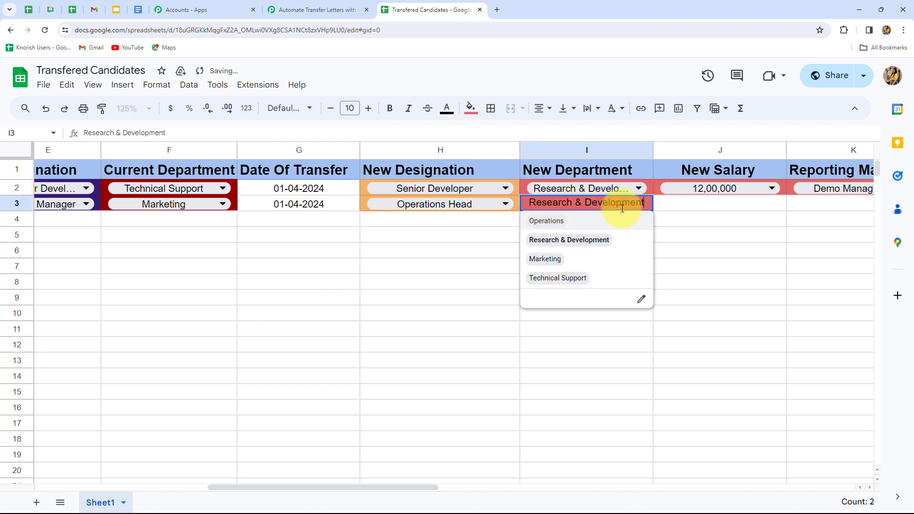
left_click(558, 224)
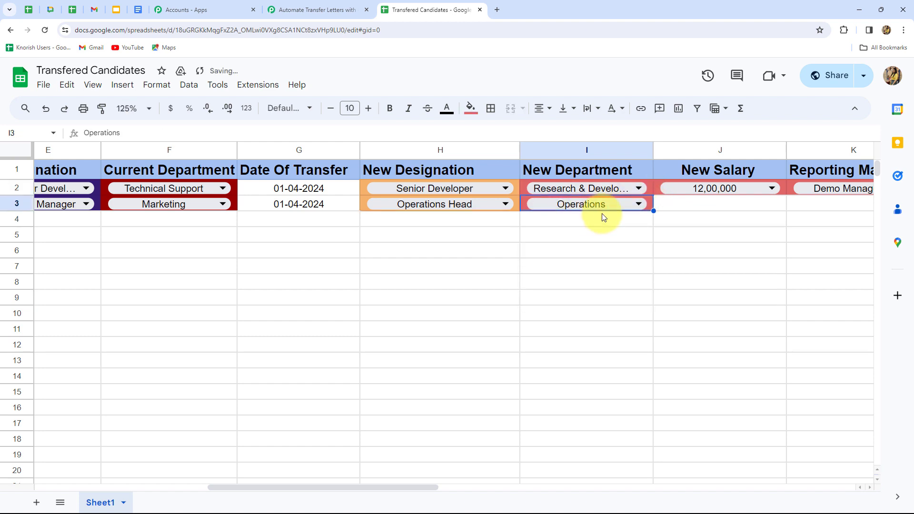
Step: Set row 3's new salary to 8,00,000 and reporting manager to Smart Manager
left_click(778, 190)
left_click(791, 205)
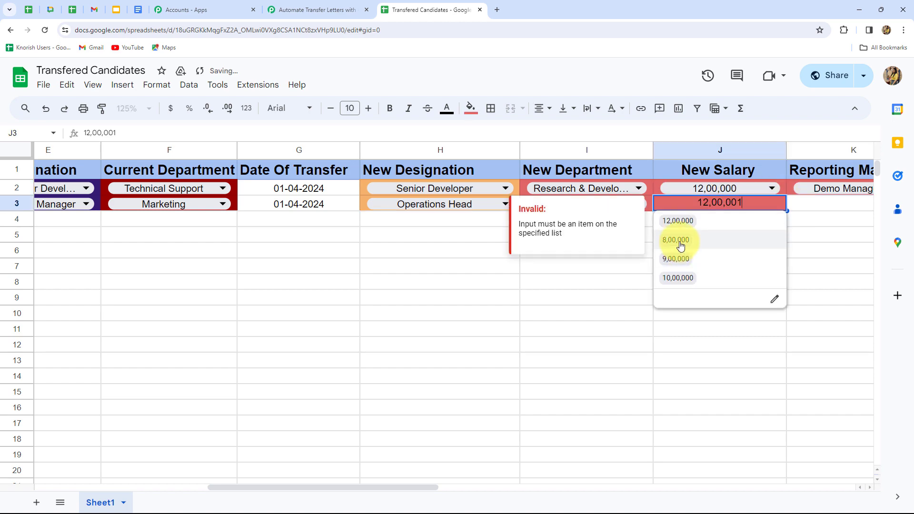
left_click(680, 240)
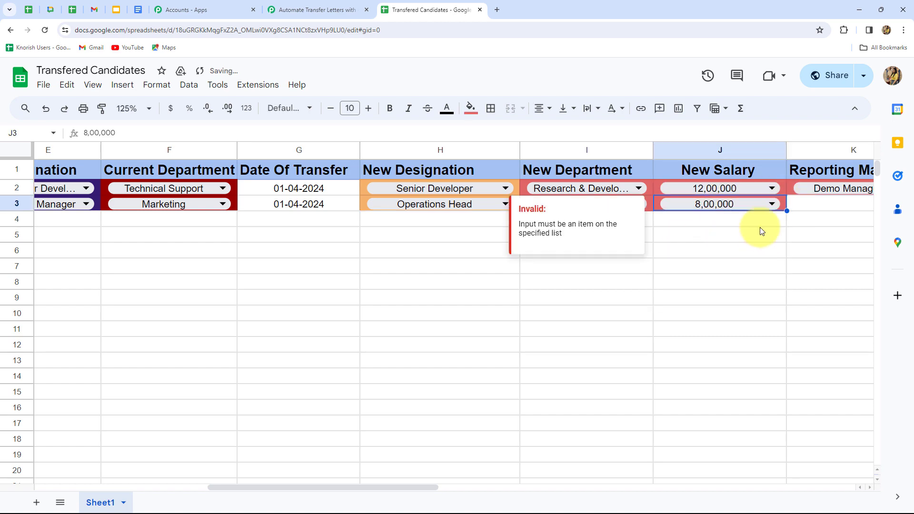
left_click(843, 209)
left_click_drag(351, 488, 526, 500)
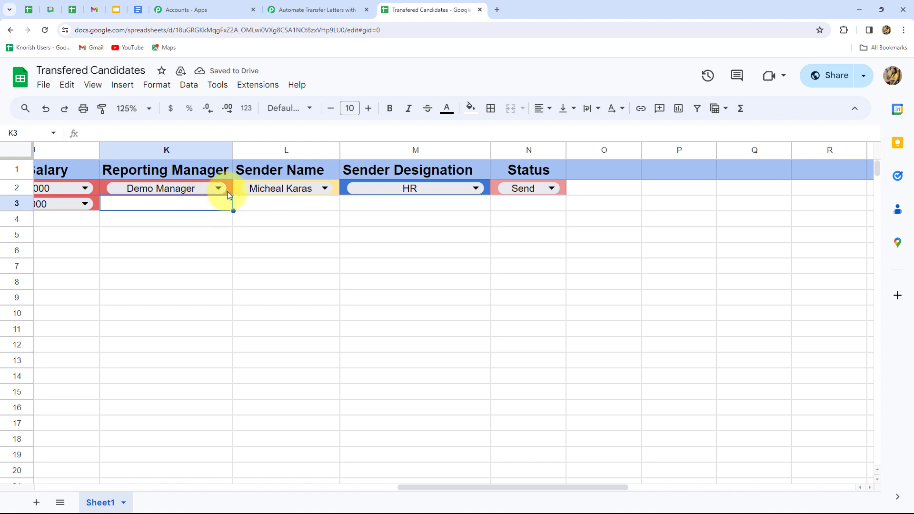
left_click(230, 188)
left_click_drag(231, 196, 209, 205)
double_click(210, 204)
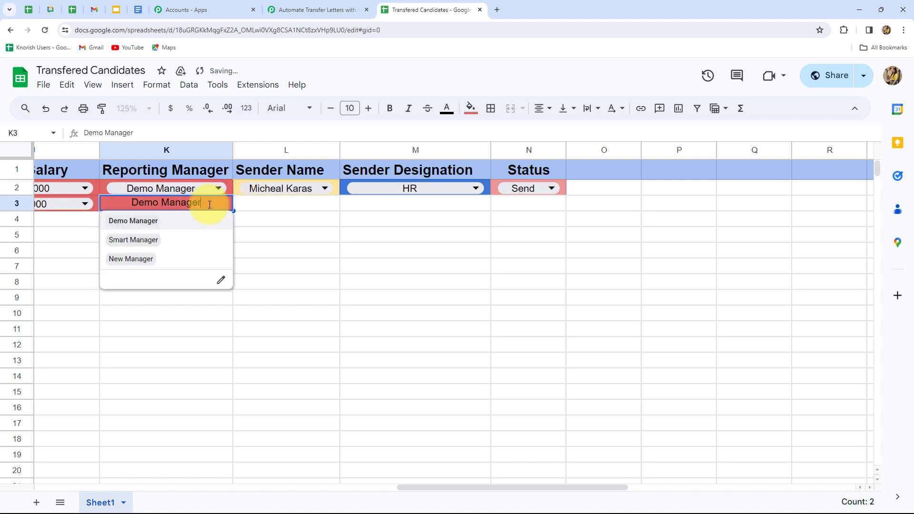
left_click(189, 242)
Step: Copy the sender name into row 3, set sender designation to Team Manager and status to Send
left_click(286, 209)
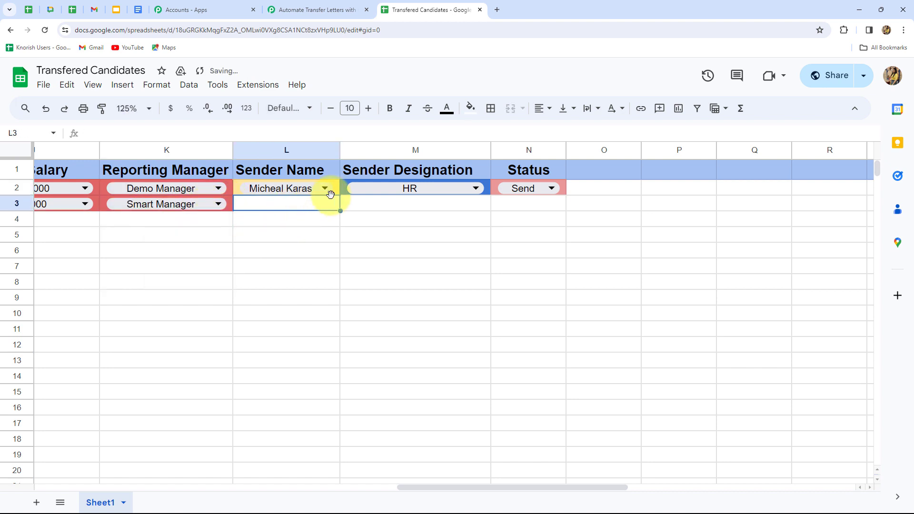
left_click(332, 193)
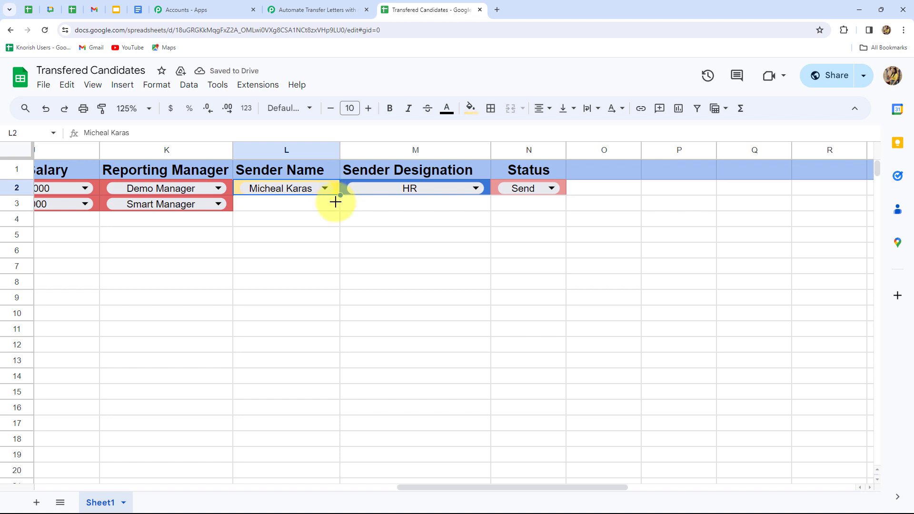
left_click_drag(335, 202, 320, 205)
left_click(467, 191)
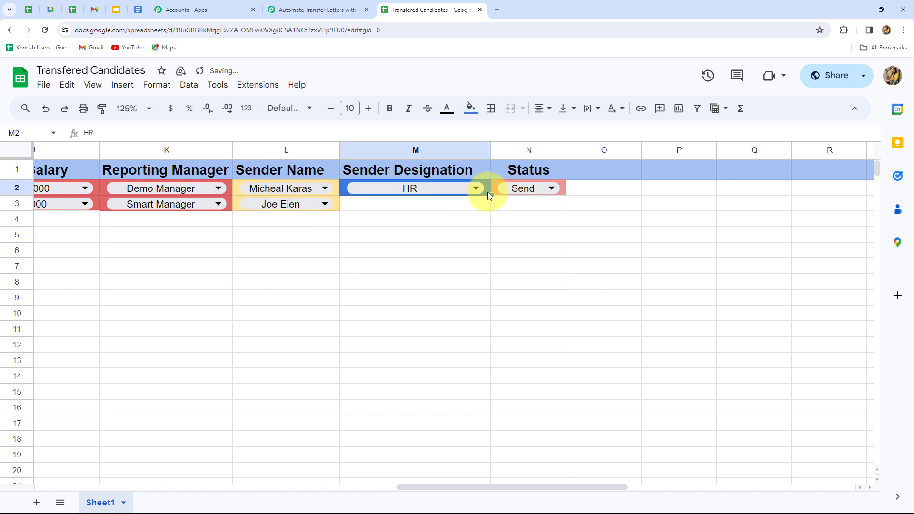
left_click_drag(490, 195, 473, 203)
left_click(475, 204)
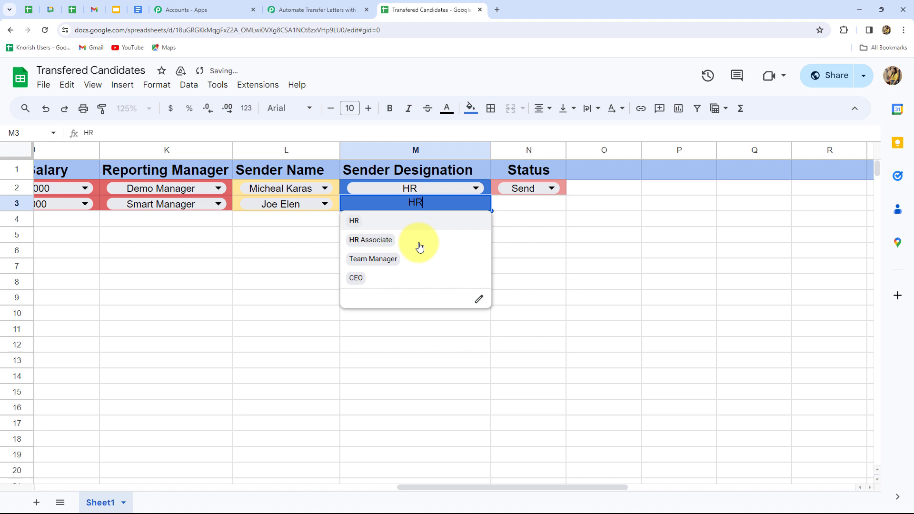
left_click(376, 262)
left_click(526, 200)
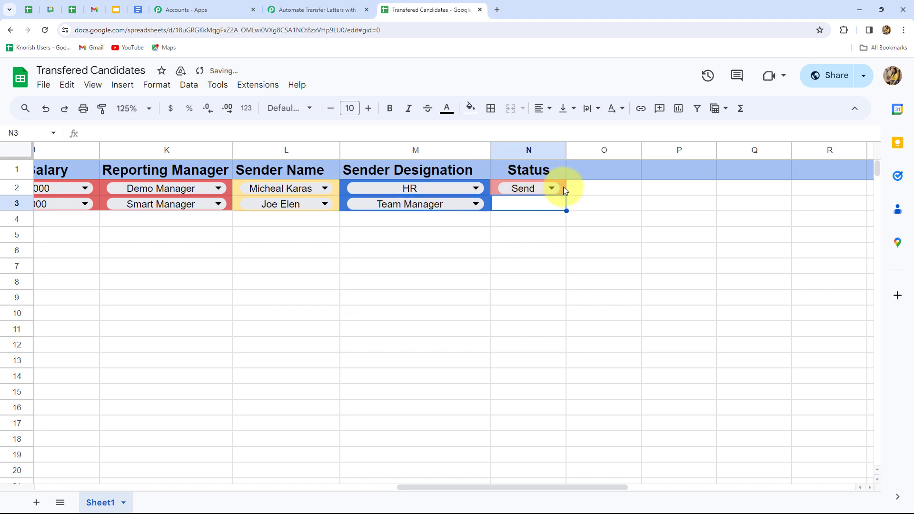
left_click(564, 189)
left_click_drag(566, 192, 540, 206)
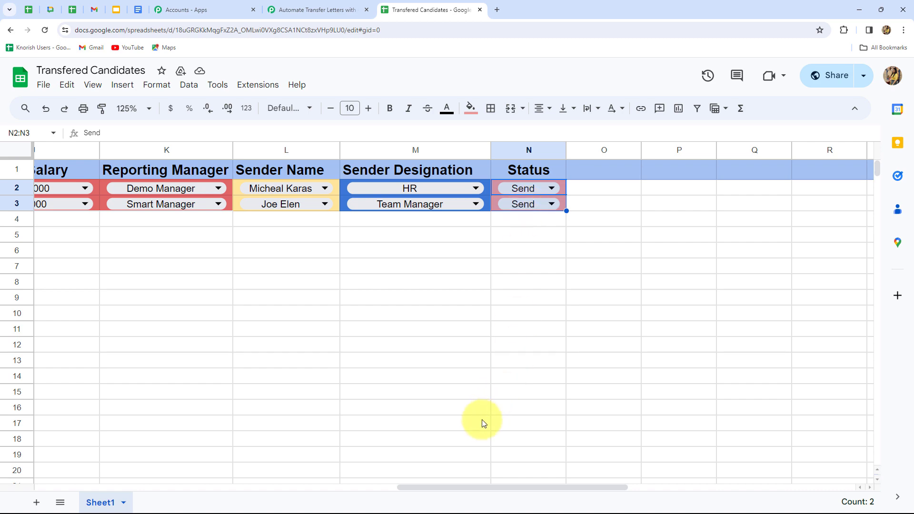
Step: Switch to the Google Docs home to see the newly generated transfer letter among recent documents
left_click_drag(459, 487, 75, 430)
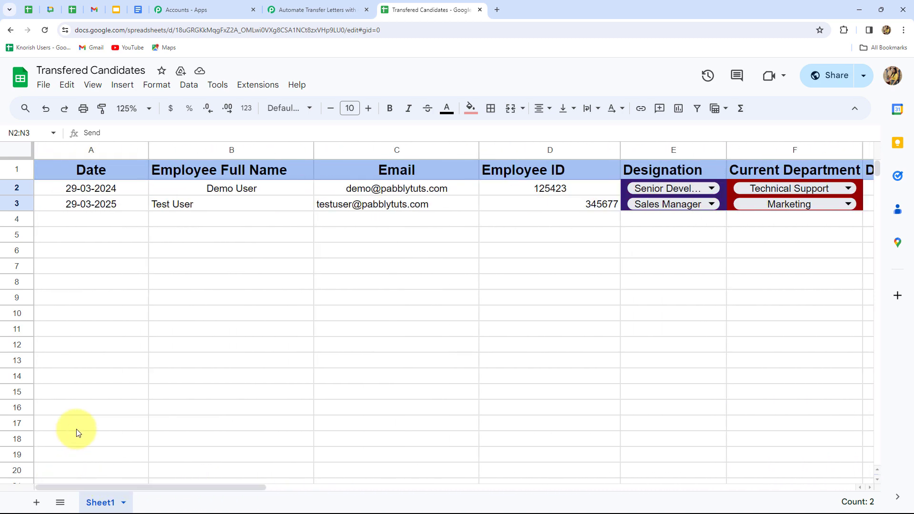
left_click(138, 9)
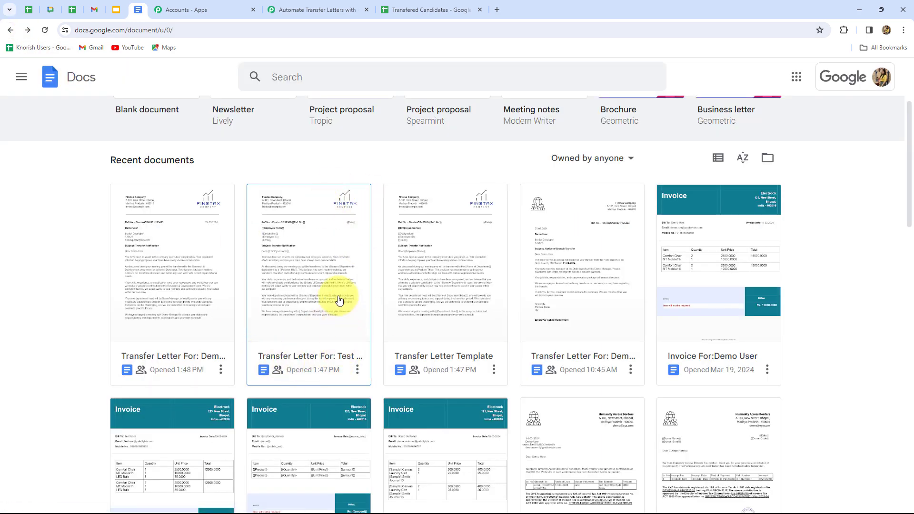
Step: Open the test candidate's transfer letter and check it shows Operations Head, Operations and Smart Manager
left_click(337, 315)
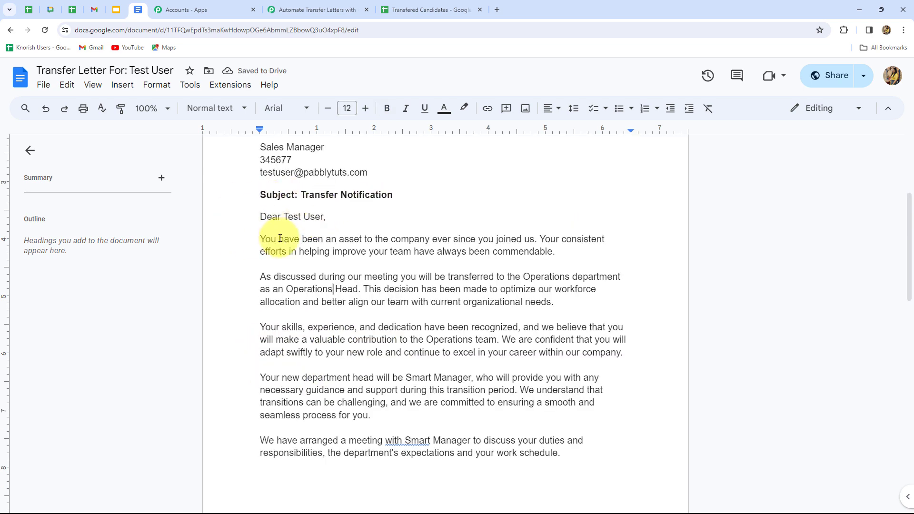
left_click_drag(286, 290, 361, 289)
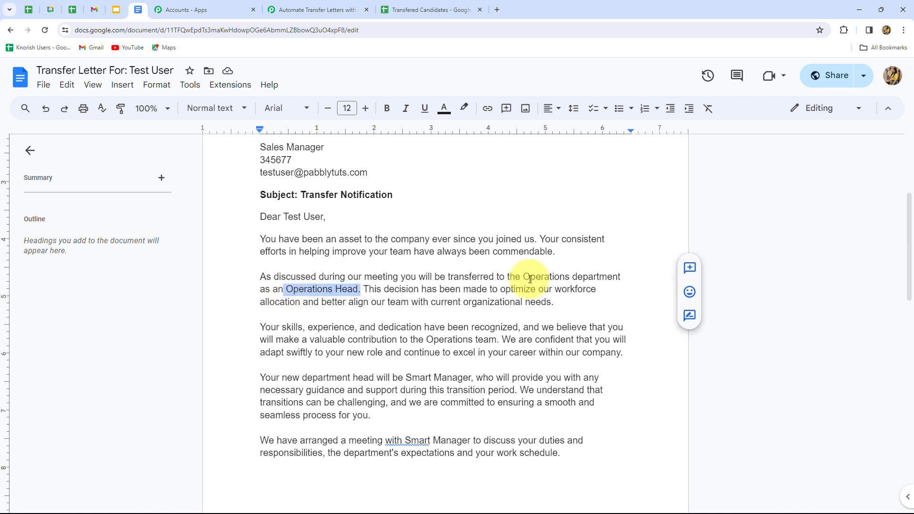
left_click_drag(531, 278, 613, 279)
left_click_drag(287, 289, 360, 289)
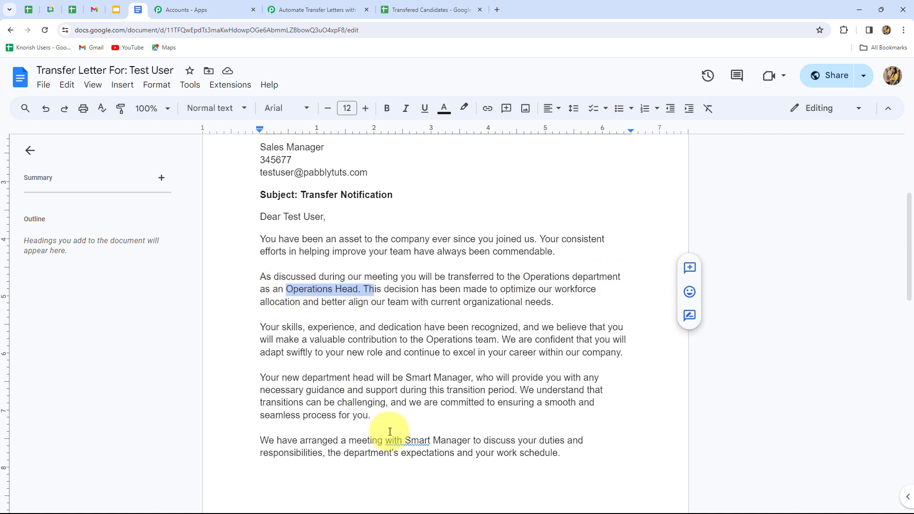
left_click(408, 441)
left_click(415, 426)
left_click_drag(420, 440, 486, 441)
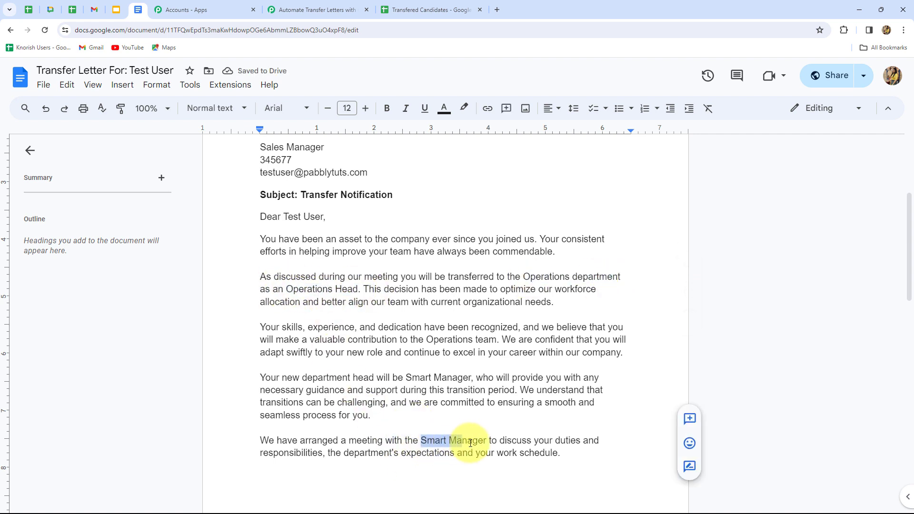
left_click(551, 411)
scroll(551, 411, "down", 10)
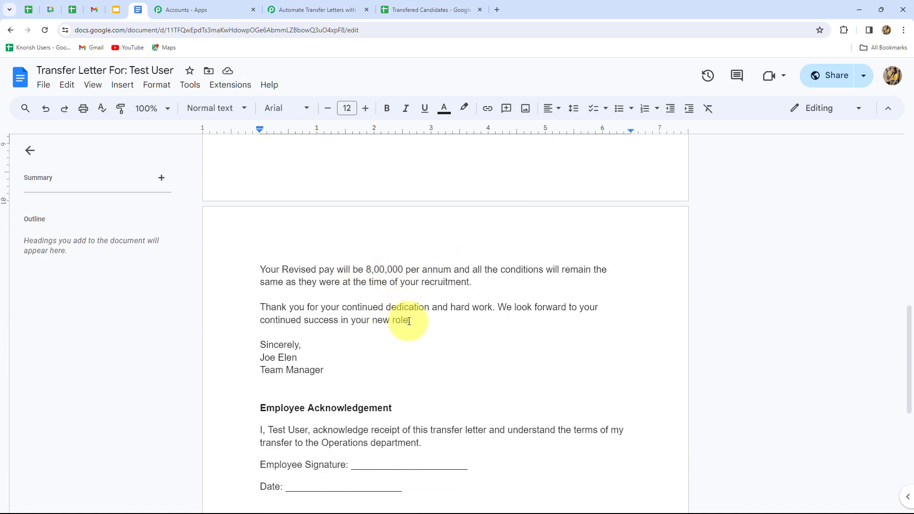
scroll(419, 330, "down", 3)
scroll(411, 347, "up", 2)
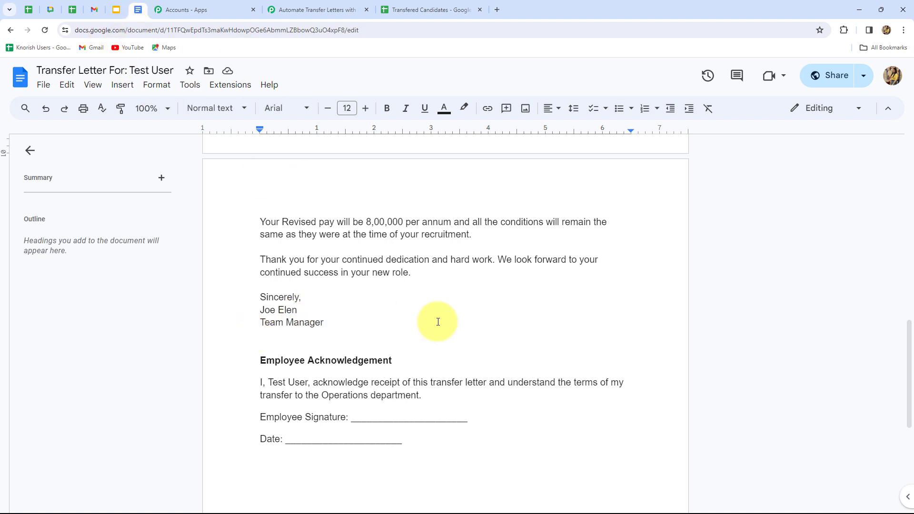
Step: Open the newest Transfer Letter email with its PDF in Gmail, then return to the Pabbly workflow
left_click(95, 17)
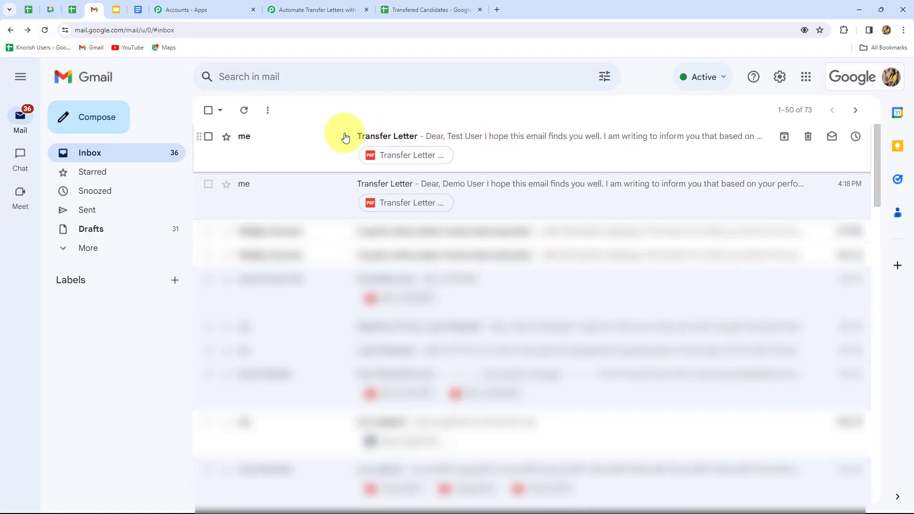
left_click(475, 143)
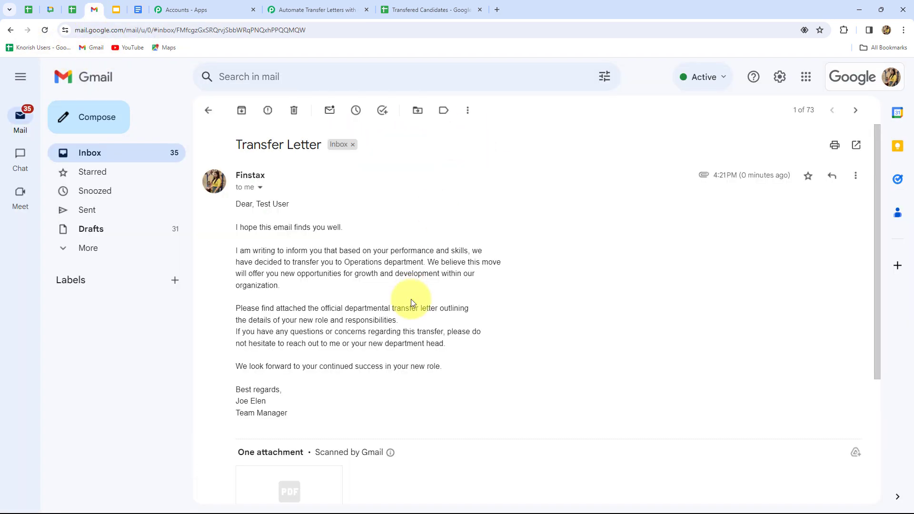
scroll(533, 328, "down", 4)
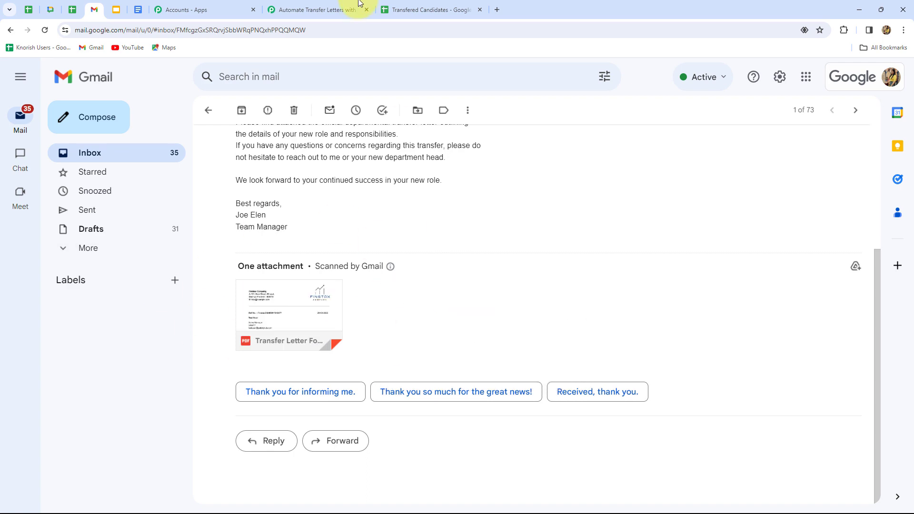
left_click(328, 13)
scroll(765, 255, "up", 4)
scroll(765, 255, "down", 5)
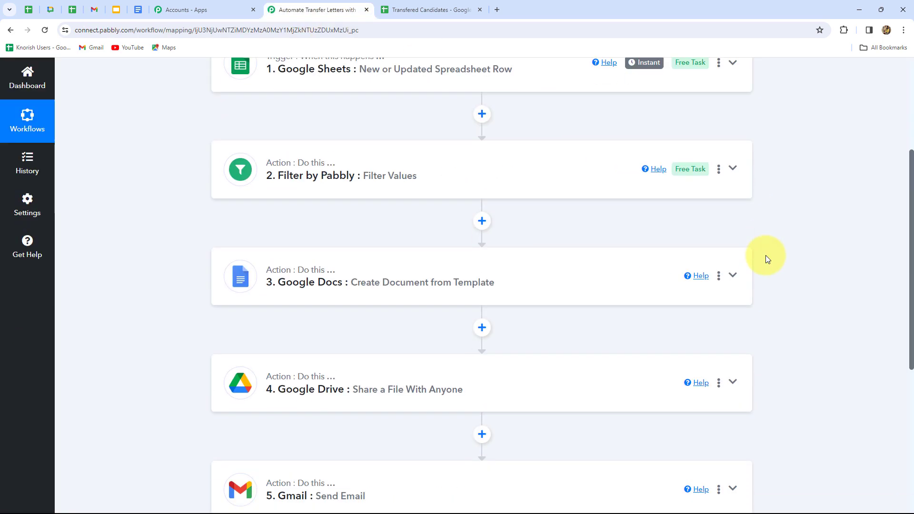
scroll(766, 258, "up", 3)
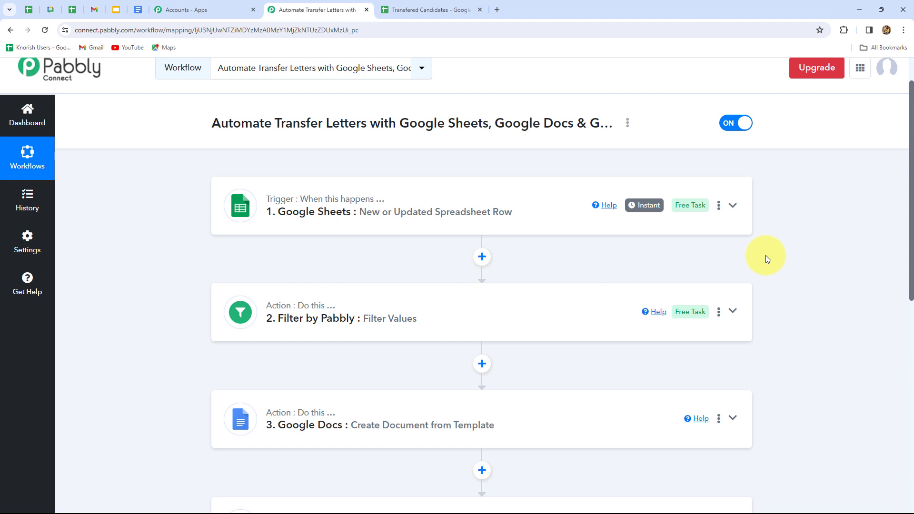
scroll(765, 255, "down", 2)
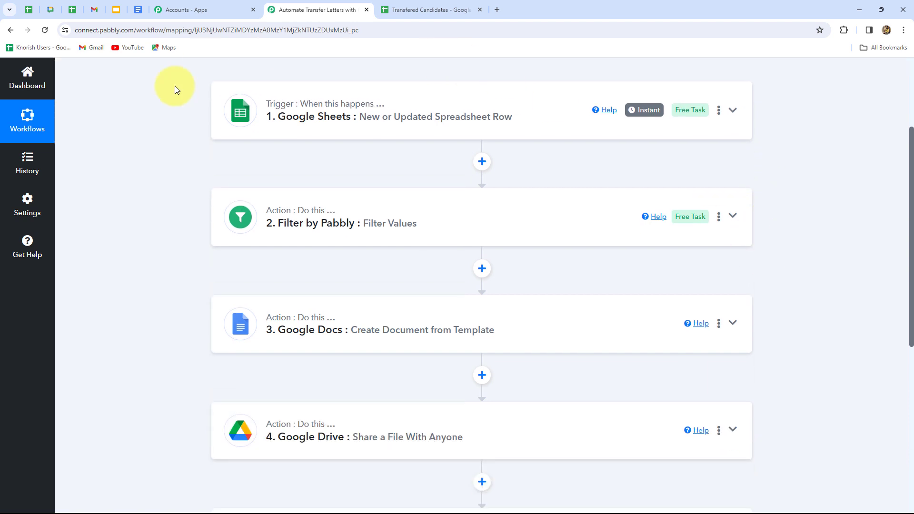
scroll(342, 298, "down", 4)
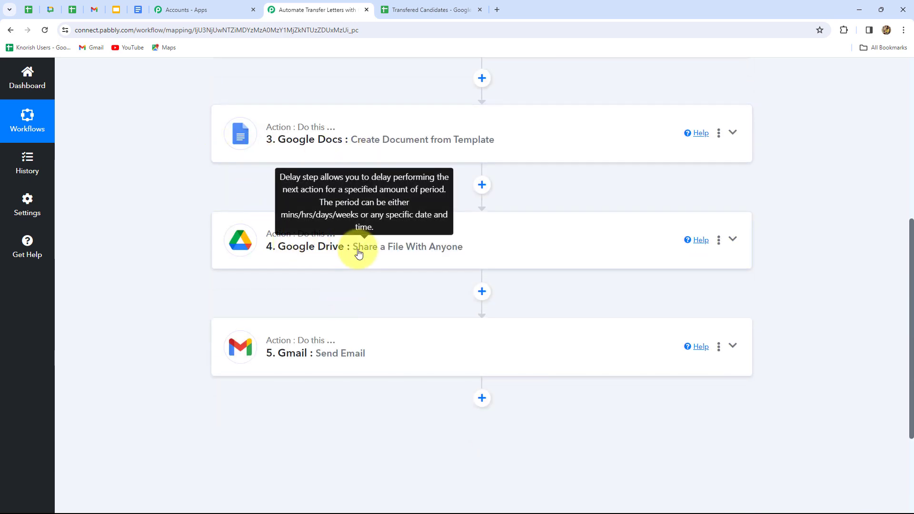
scroll(439, 389, "up", 4)
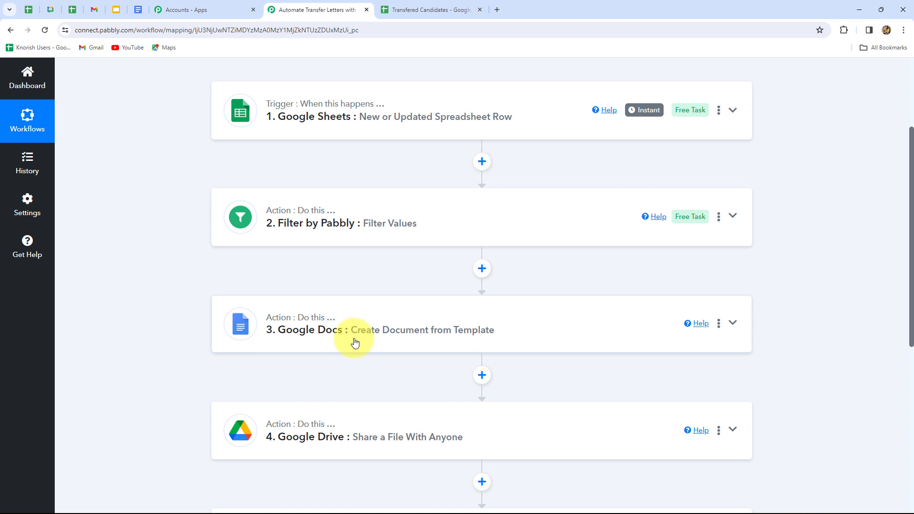
scroll(338, 342, "down", 3)
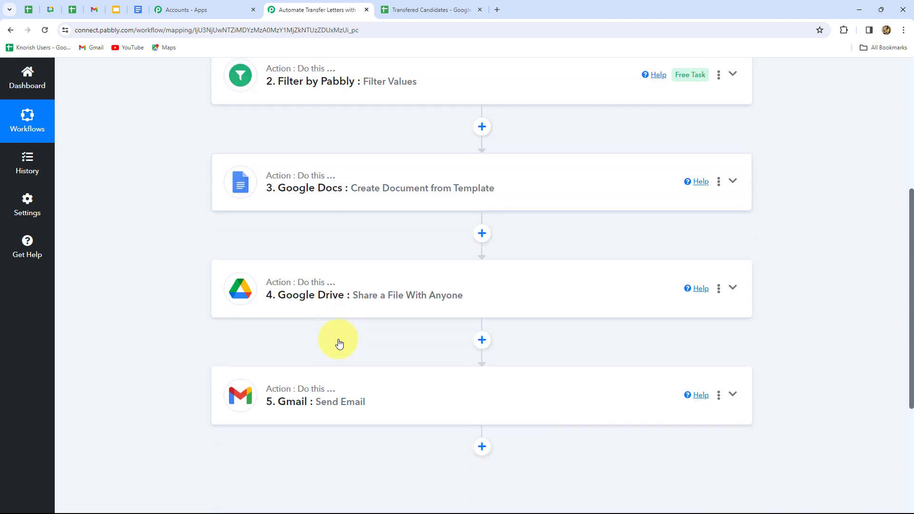